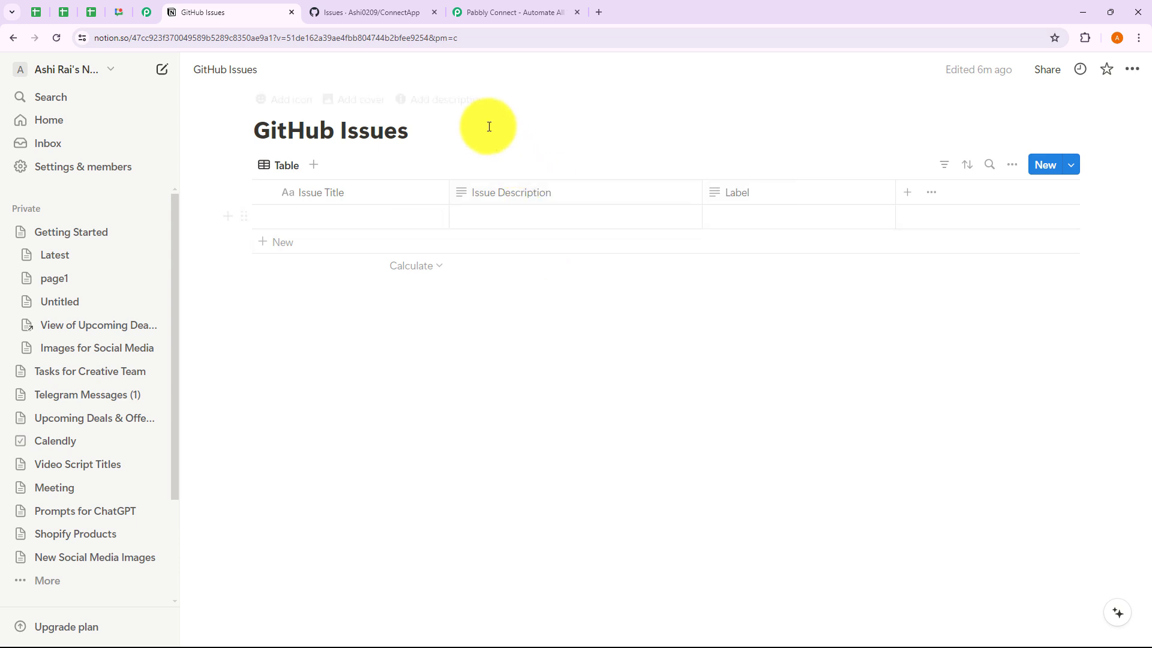
Look over the ConnectApp repository's open issues on GitHub and the GitHub Issues database in Notion
click(395, 13)
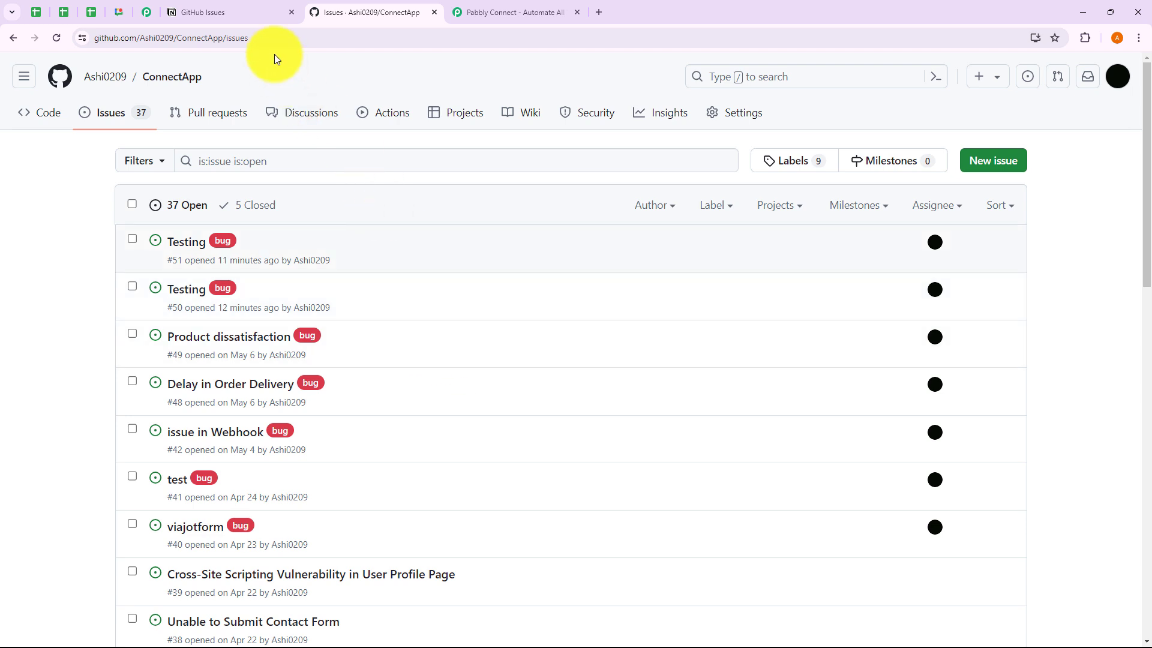
click(251, 16)
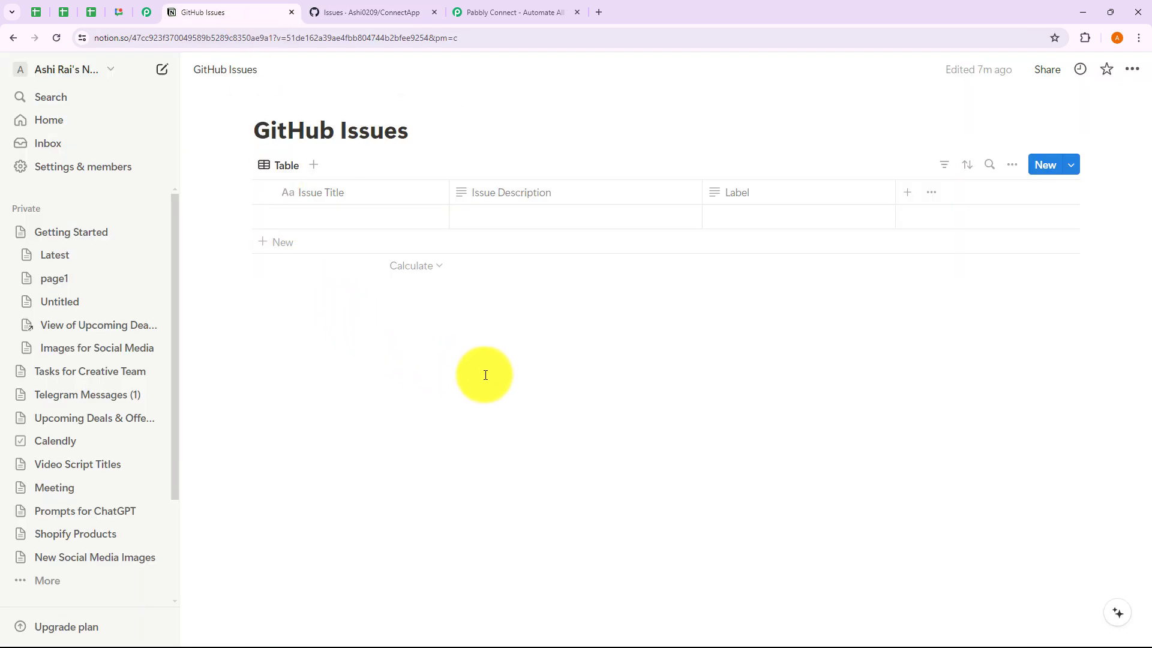
click(374, 15)
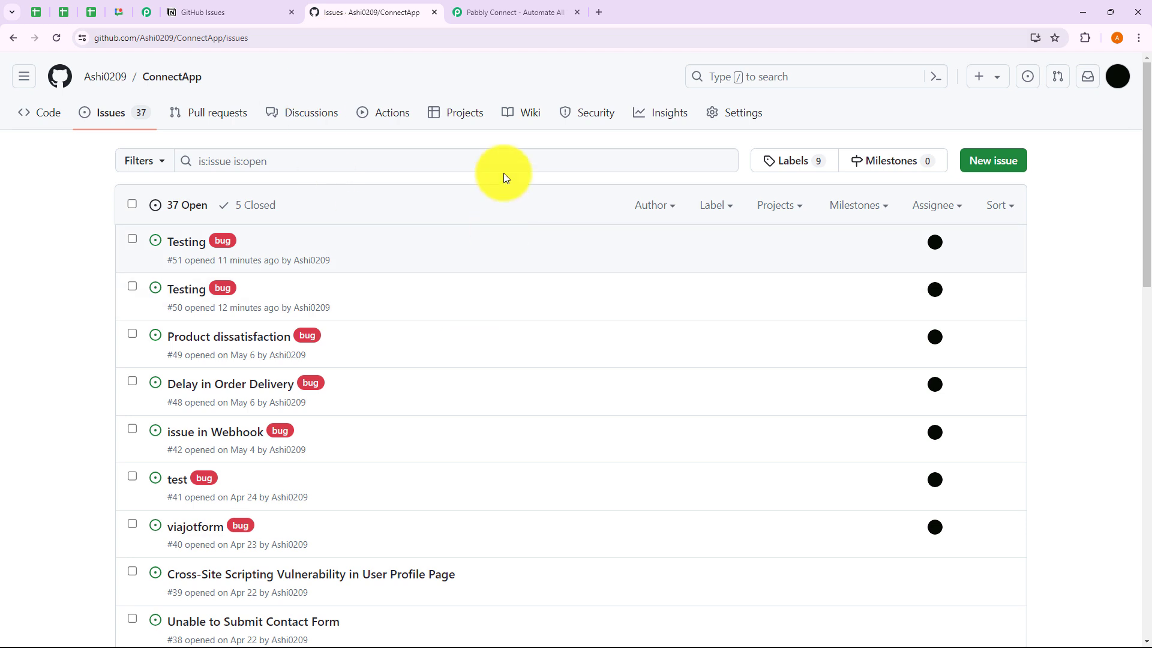
Switch to the Pabbly website, sign in and access the Pabbly Connect dashboard
click(513, 14)
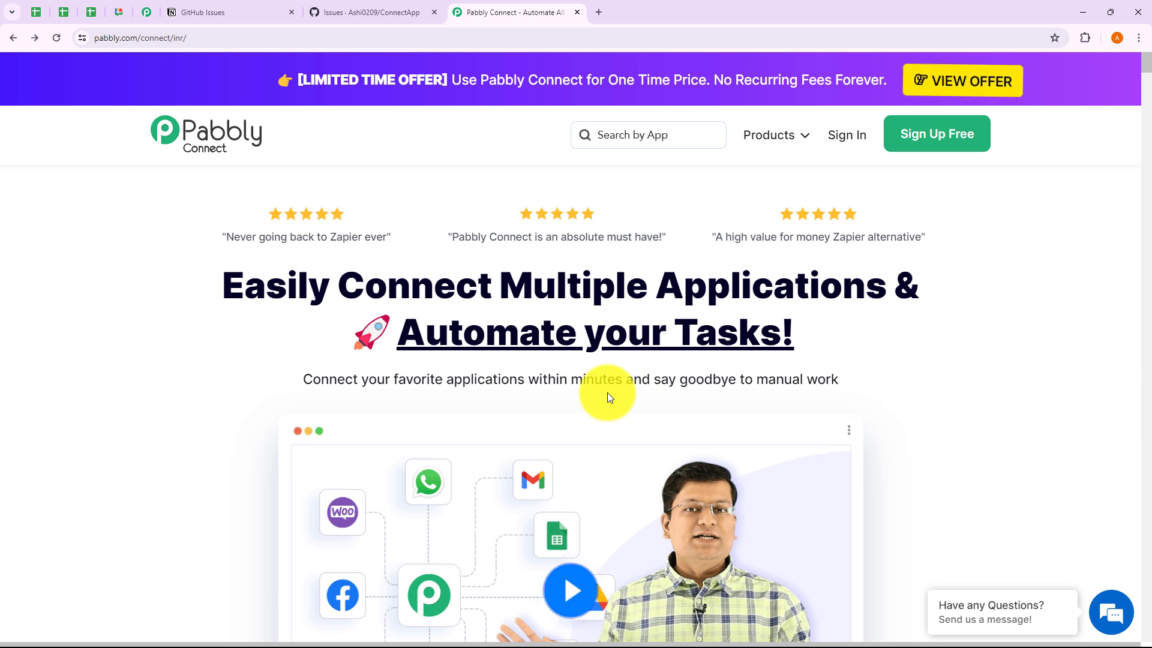
drag(198, 37, 93, 40)
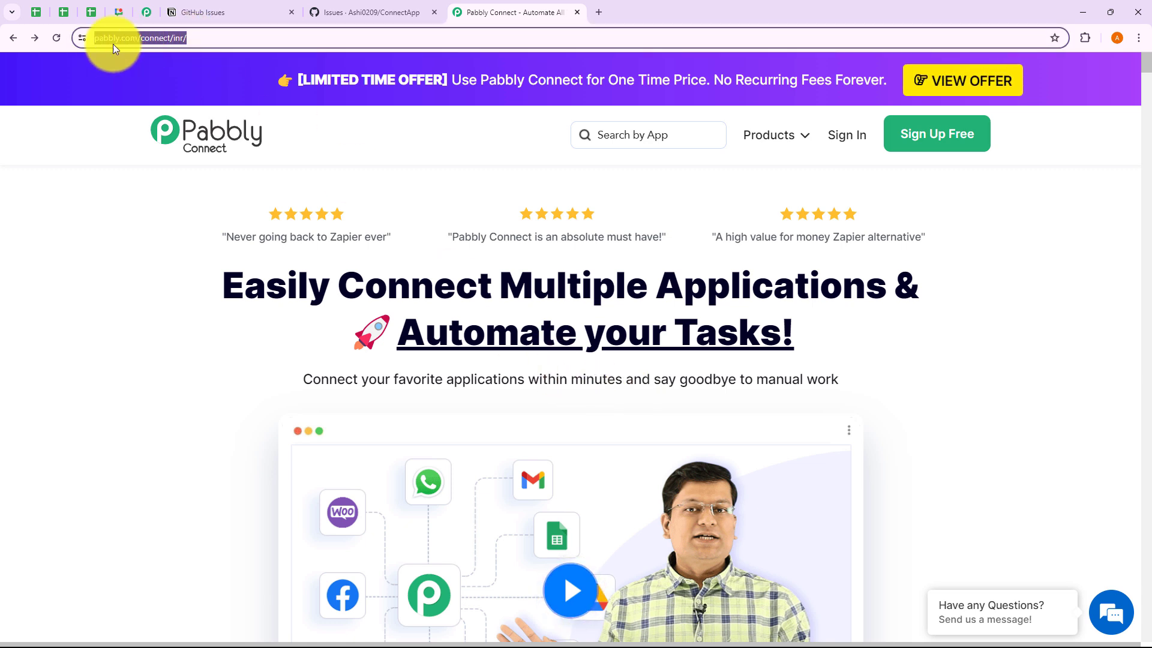
click(349, 156)
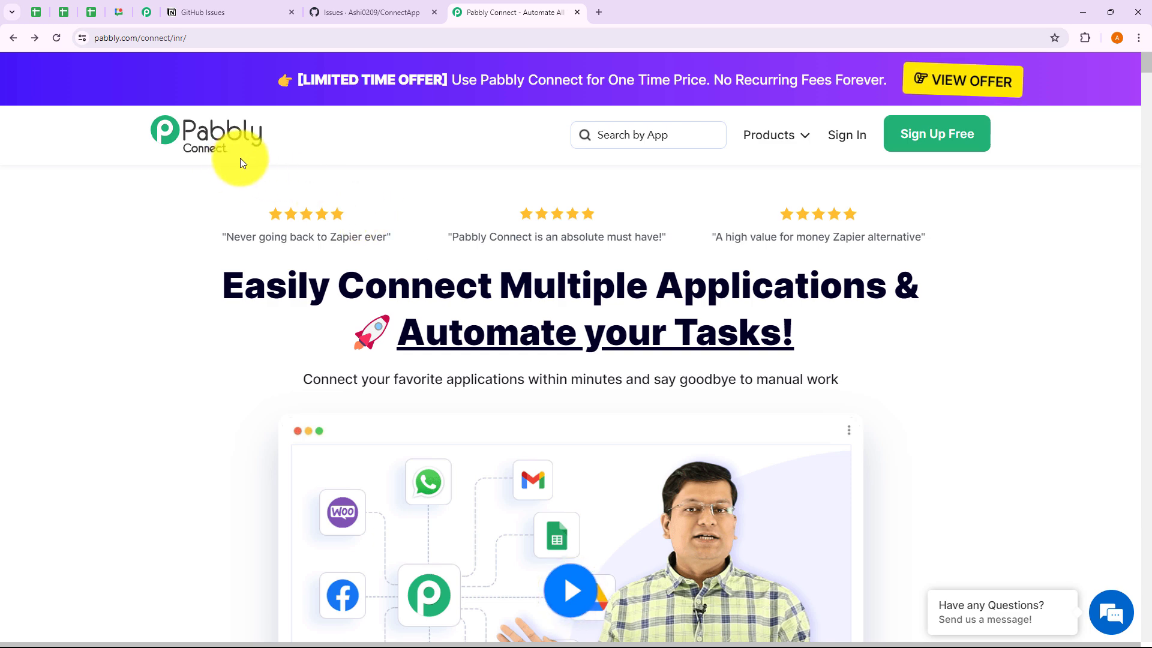
click(855, 139)
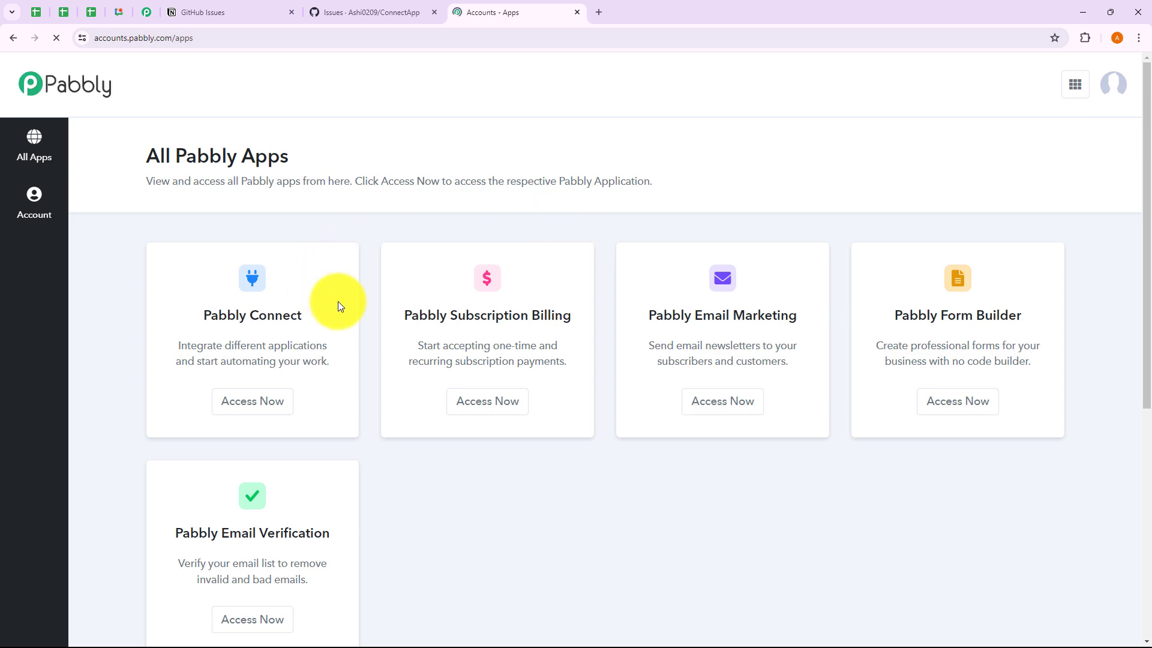
click(255, 402)
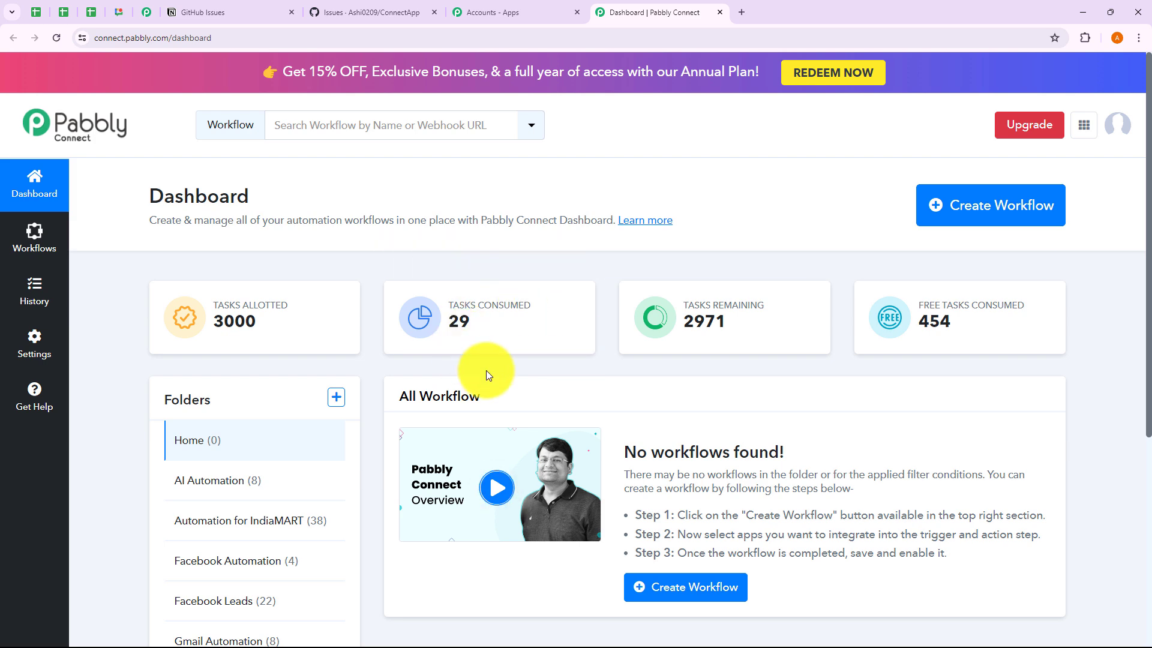
click(959, 220)
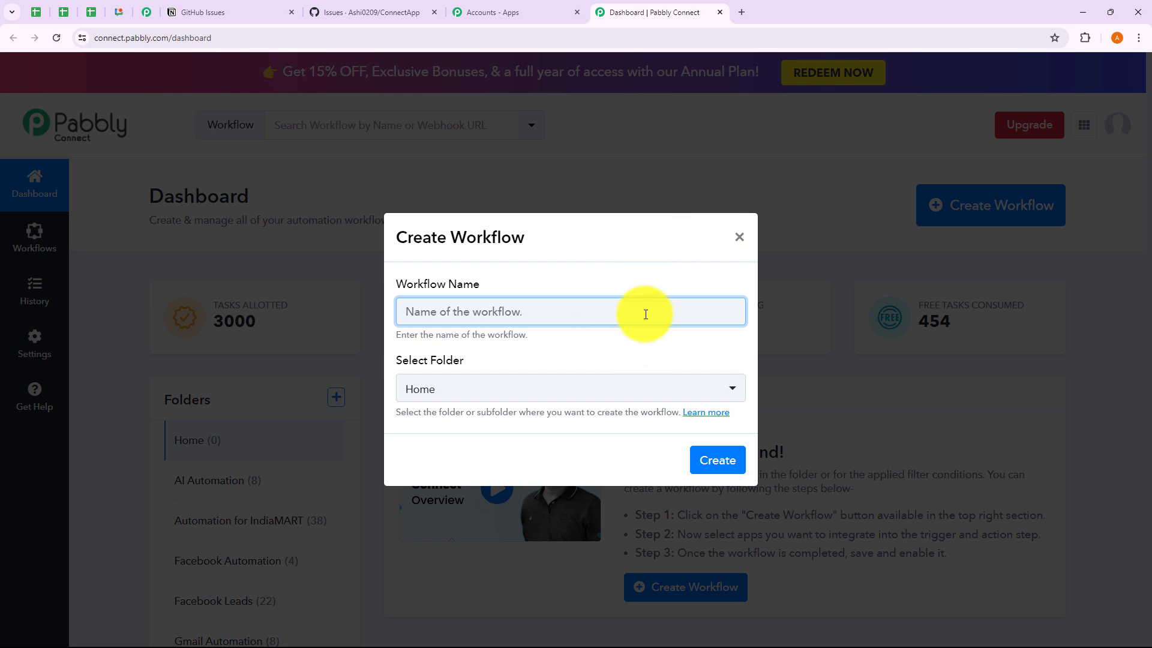
drag(397, 334, 549, 340)
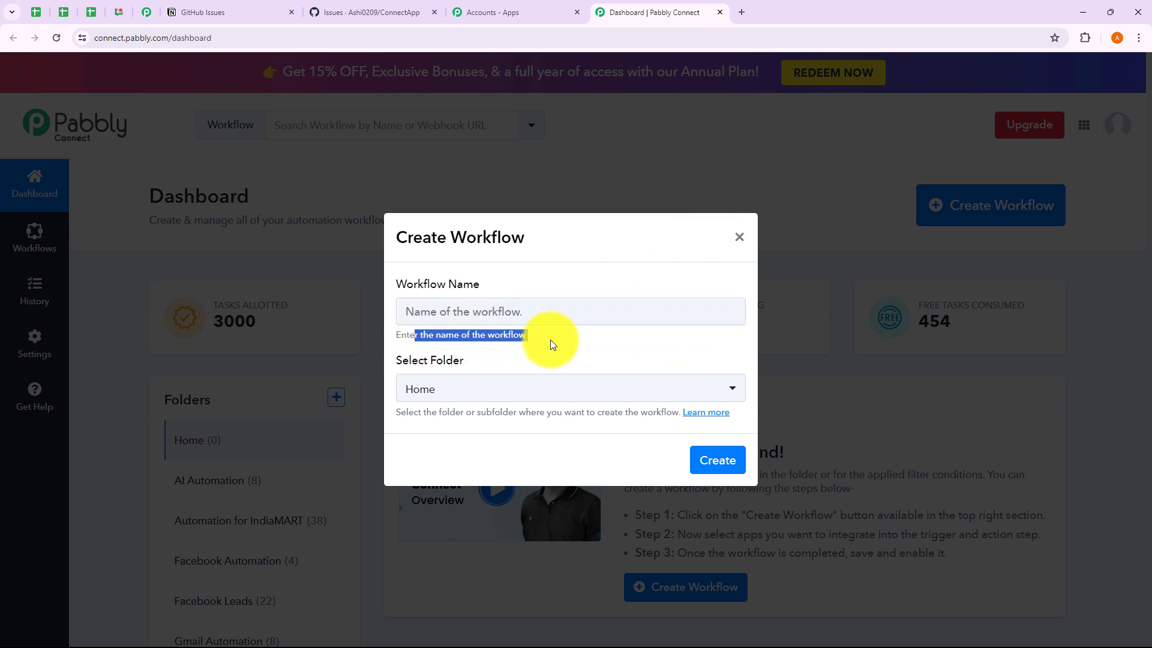
click(559, 340)
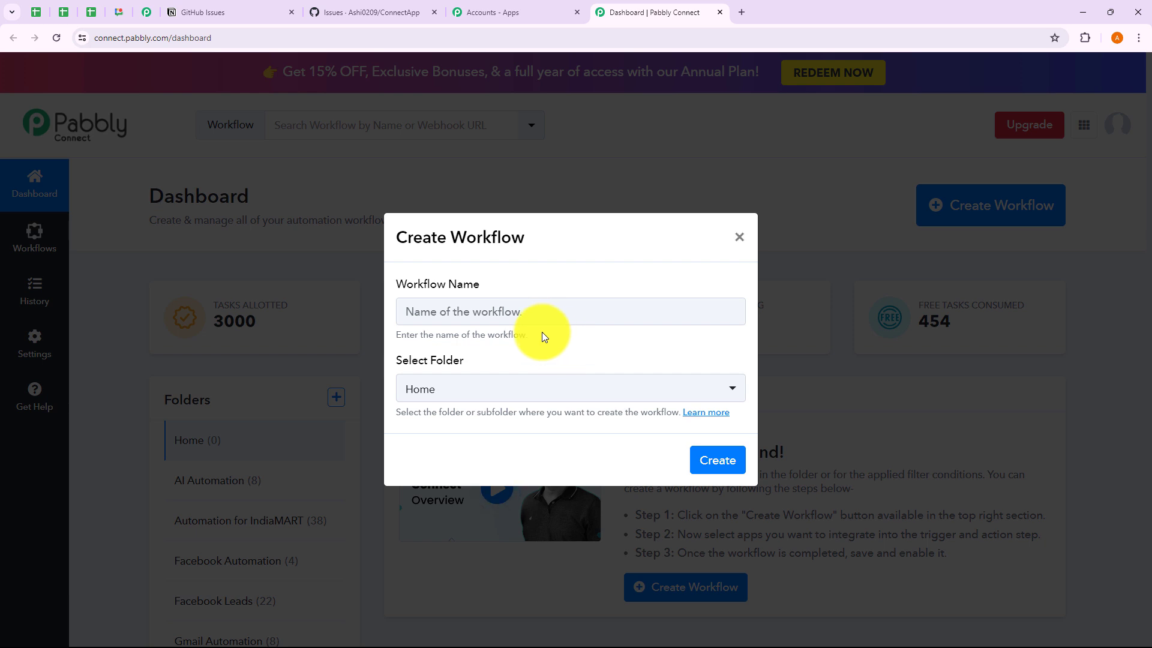
click(519, 393)
scroll(507, 365, down, 2)
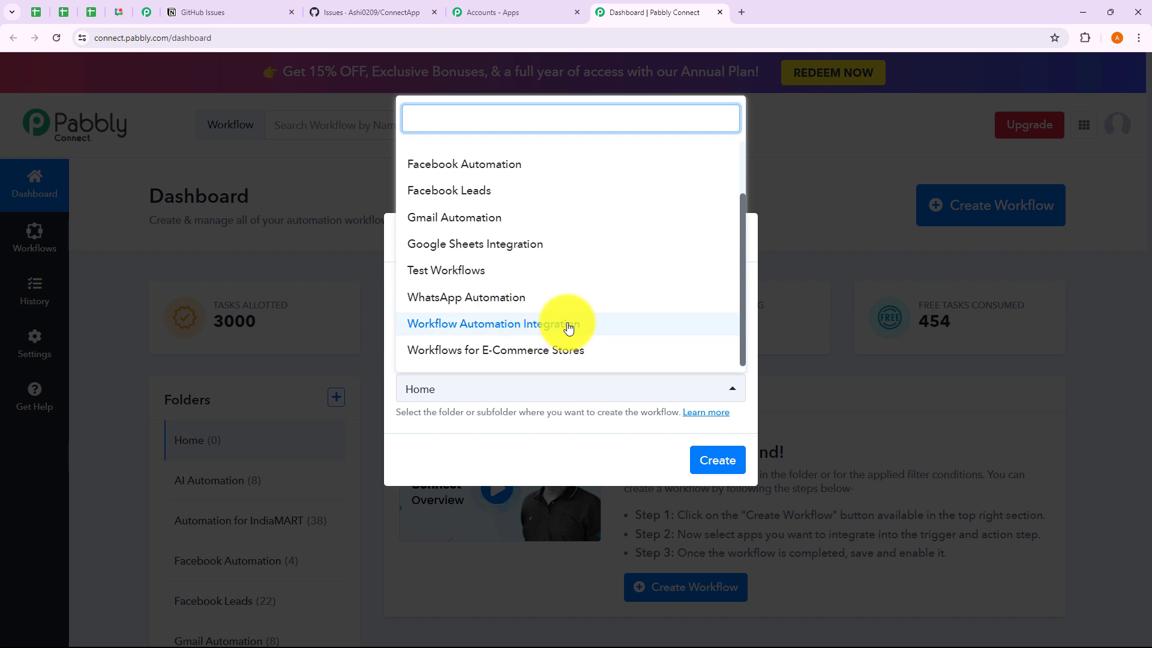
scroll(575, 328, up, 3)
click(598, 447)
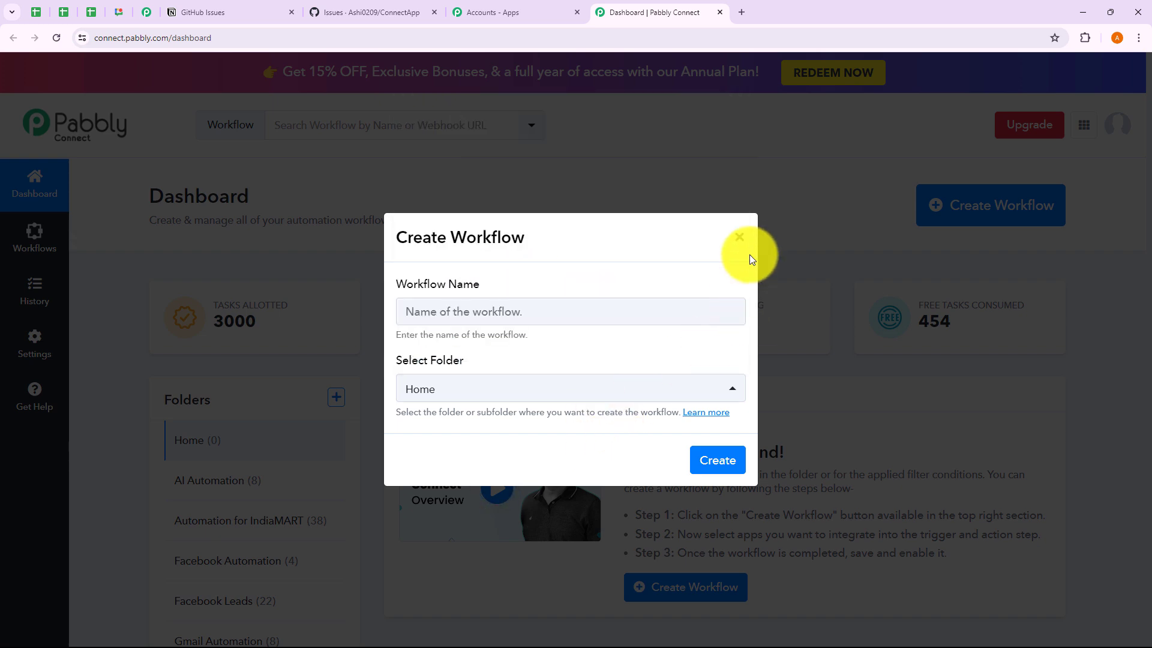
click(740, 238)
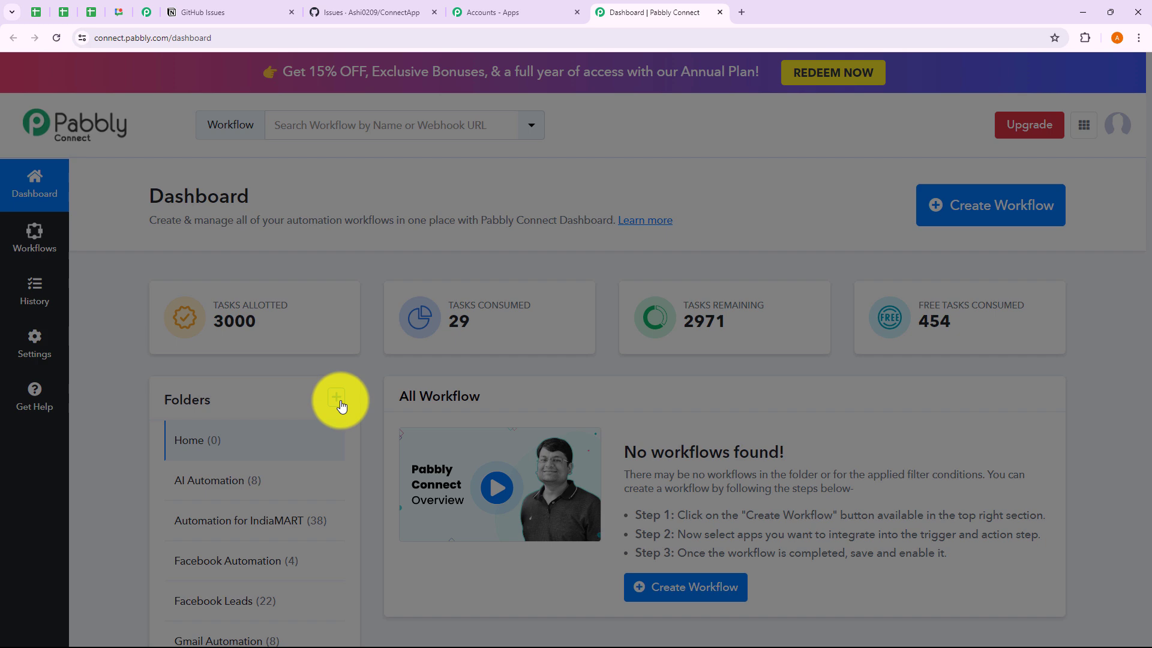
click(337, 398)
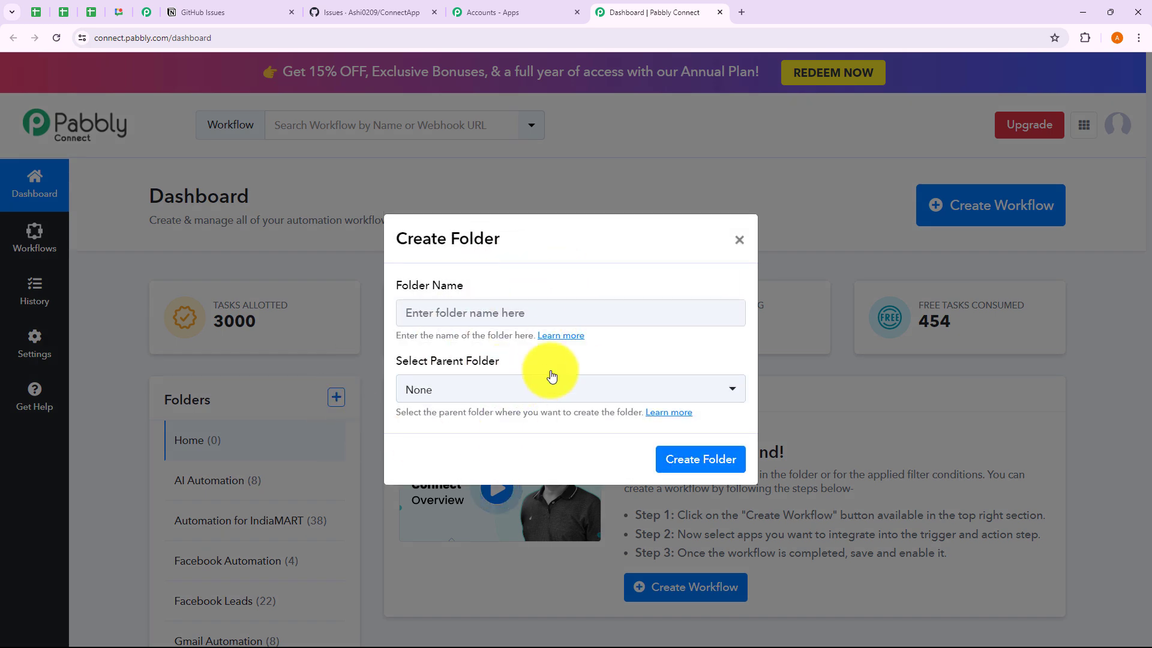
click(740, 241)
Create a workflow named "Create GitHub Issues From New Items in Notion Databases" in the Workflow Automation Integration folder
click(982, 206)
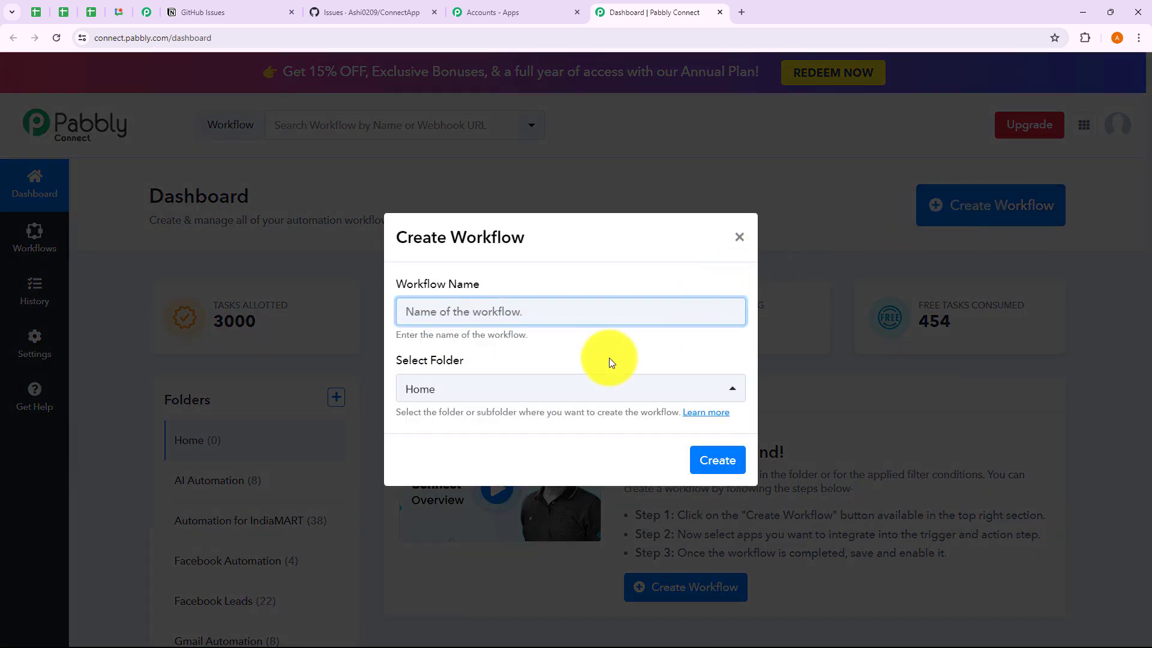
text(Create GitHub Issues From New Items in Notion Databases)
drag(442, 311, 672, 313)
click(642, 344)
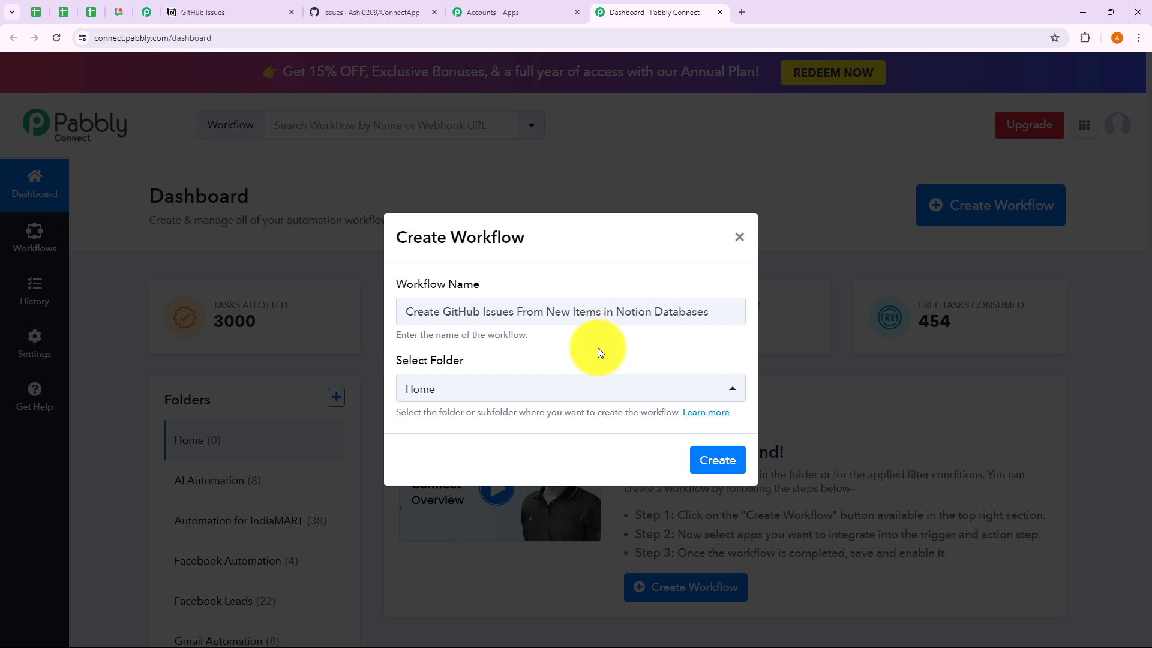
click(515, 393)
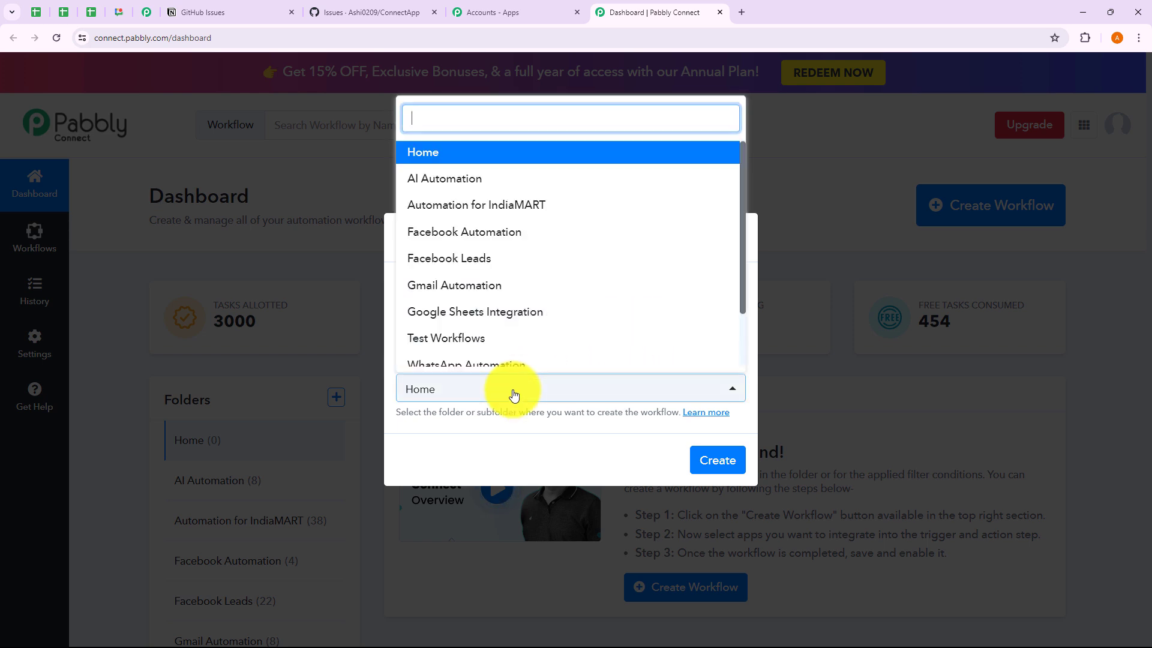
scroll(497, 308, down, 2)
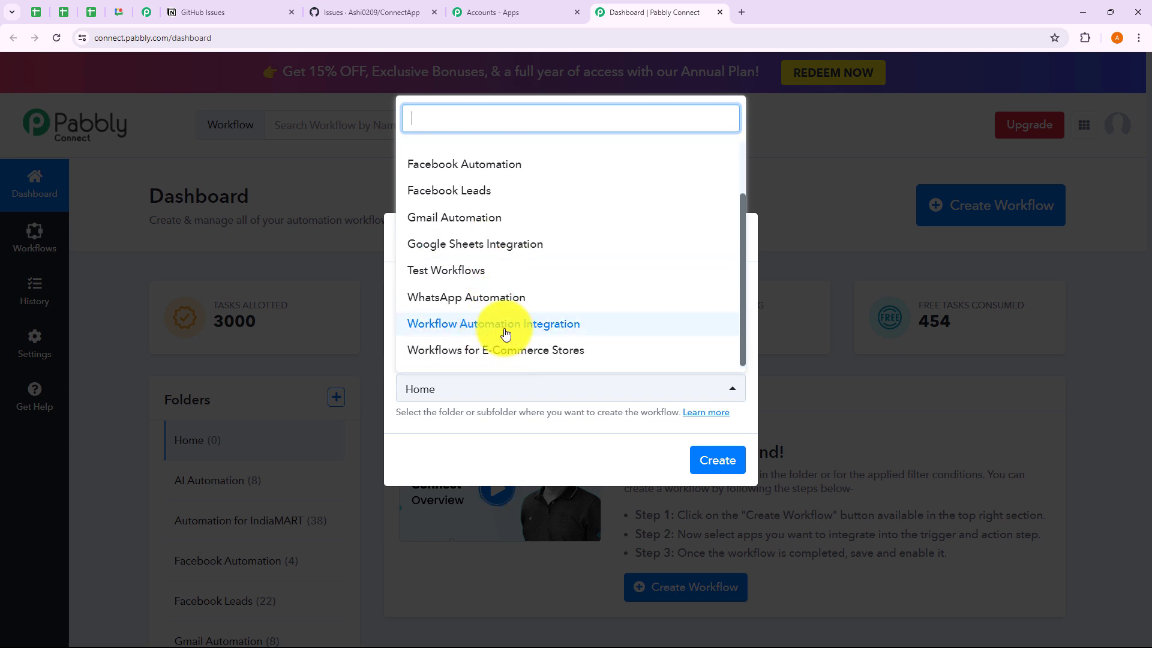
click(506, 334)
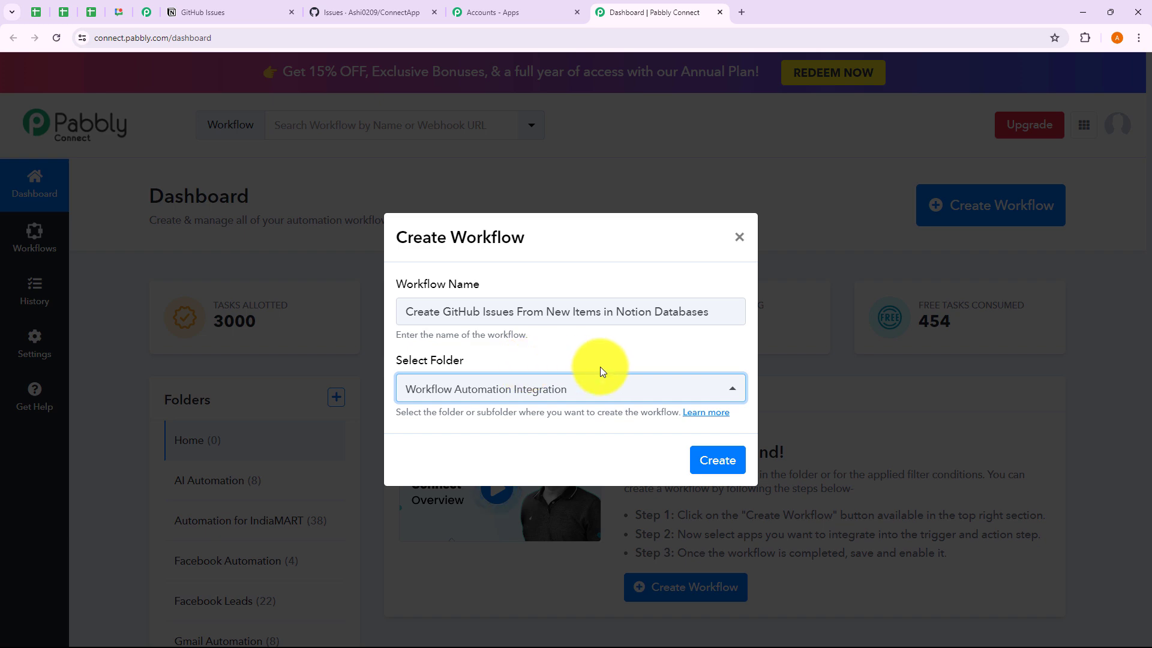
click(727, 465)
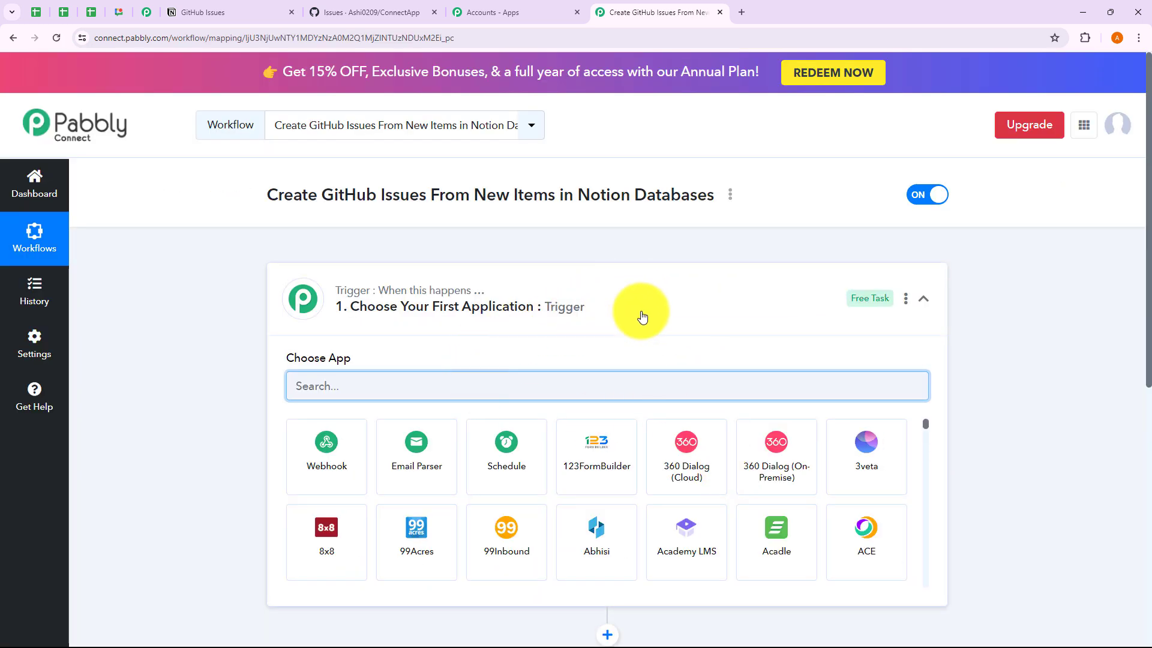
click(642, 317)
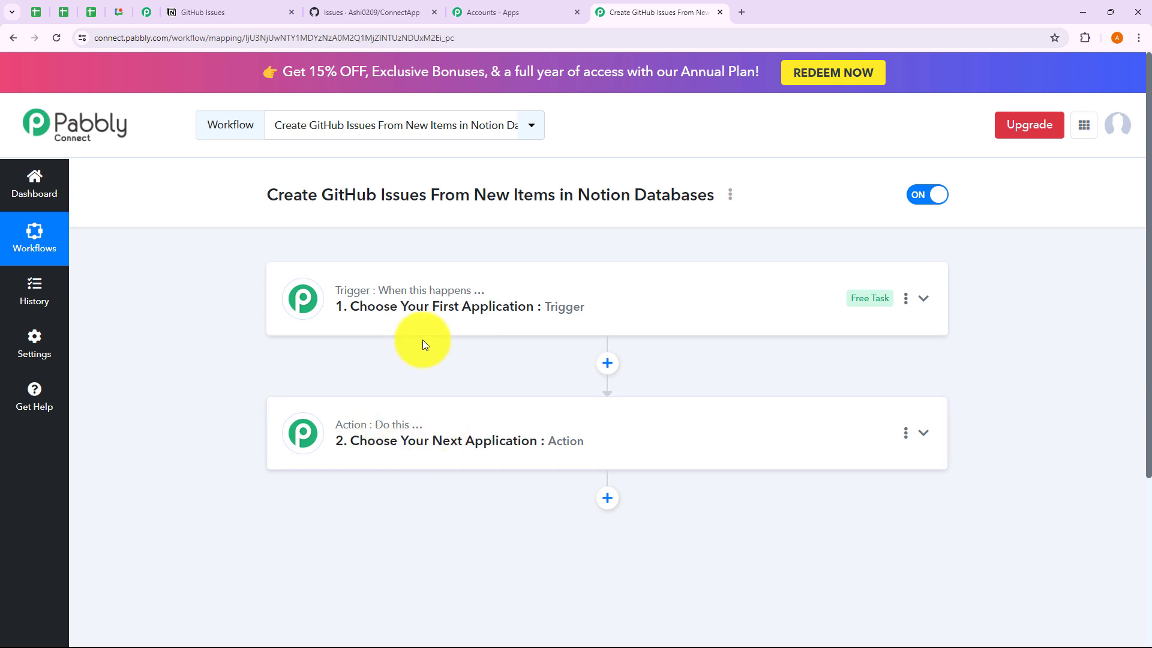
click(414, 322)
click(412, 321)
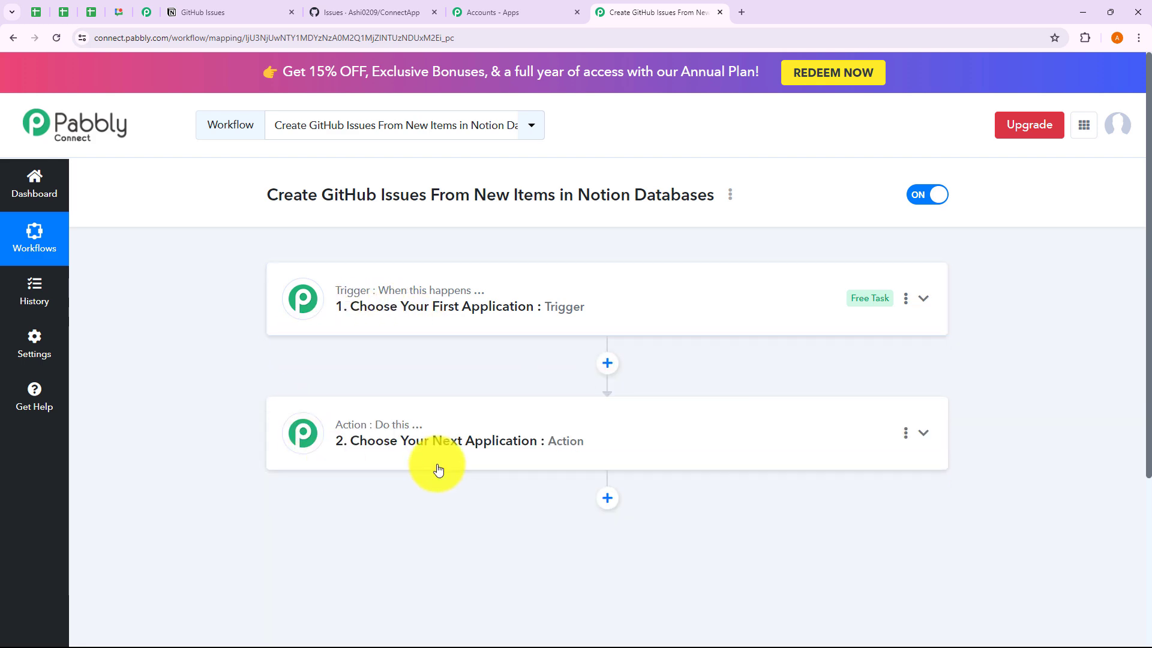
click(437, 465)
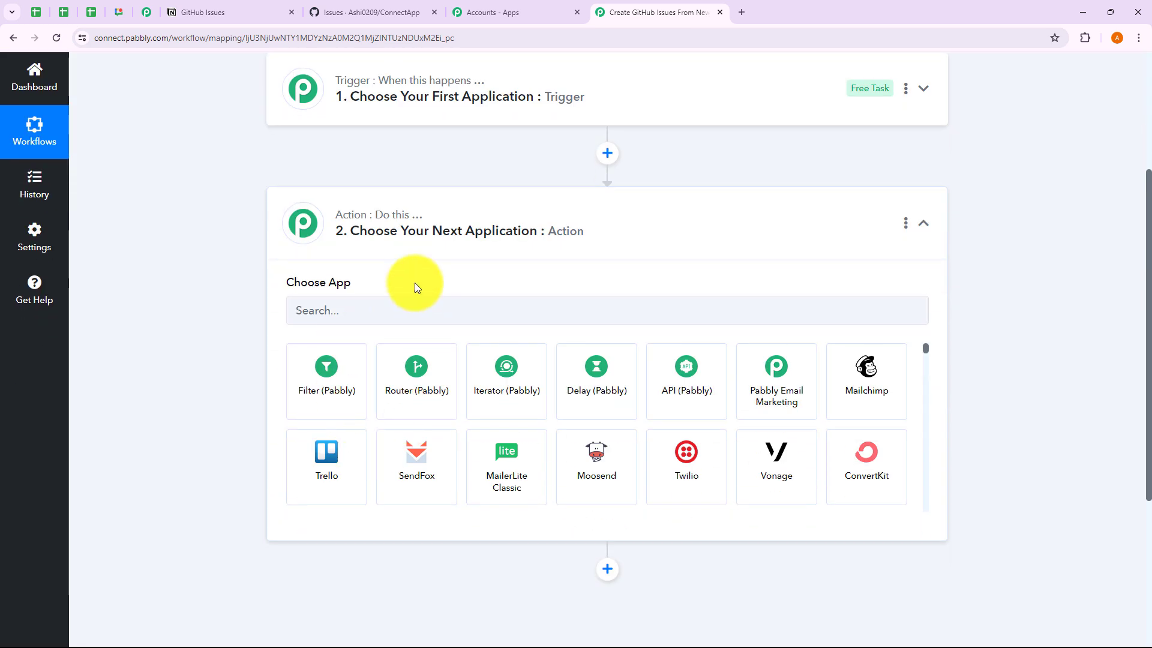
click(425, 250)
scroll(333, 248, up, 3)
Set the workflow's trigger application to Notion with New Database Item as the trigger event
click(433, 332)
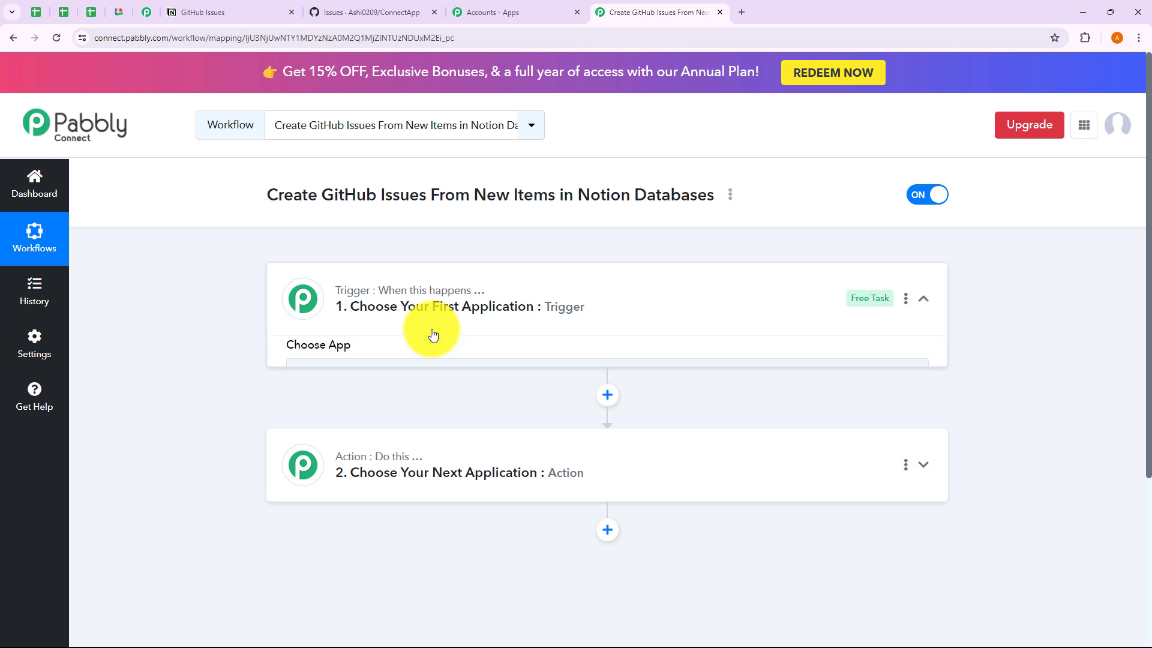
click(351, 391)
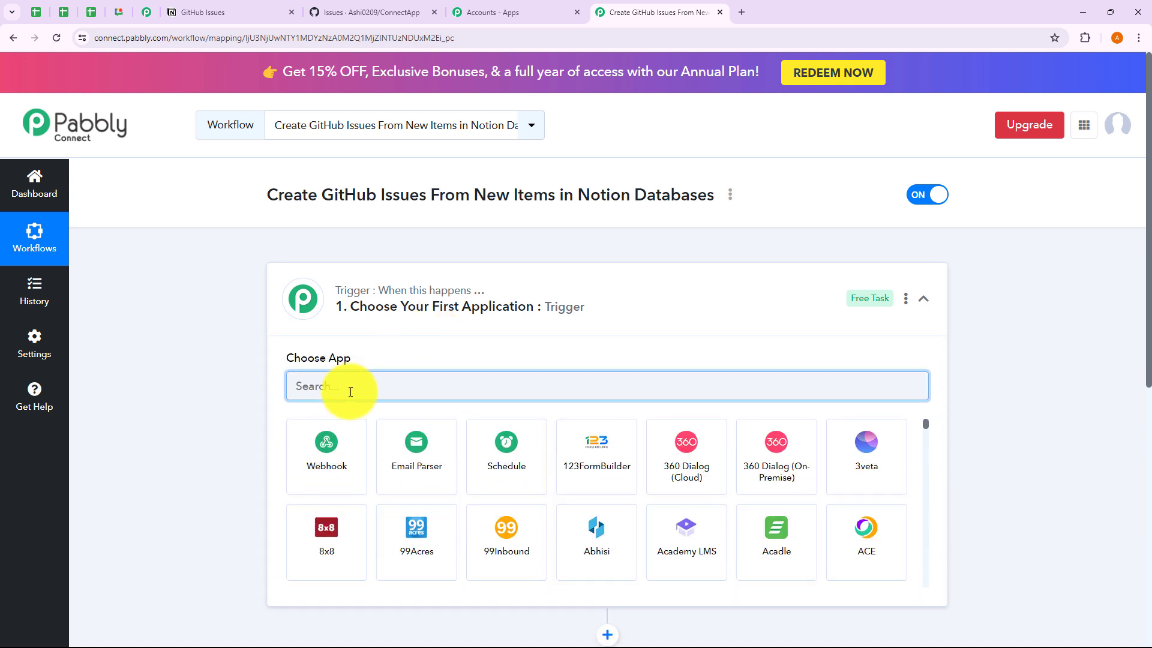
text(Notion)
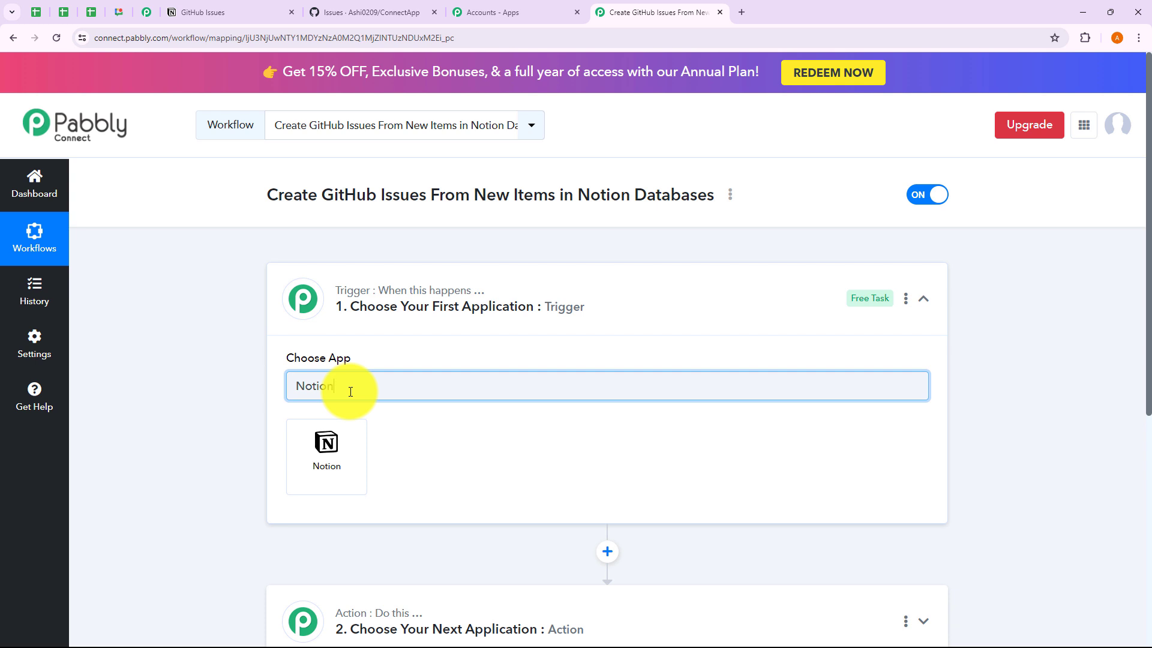
click(320, 464)
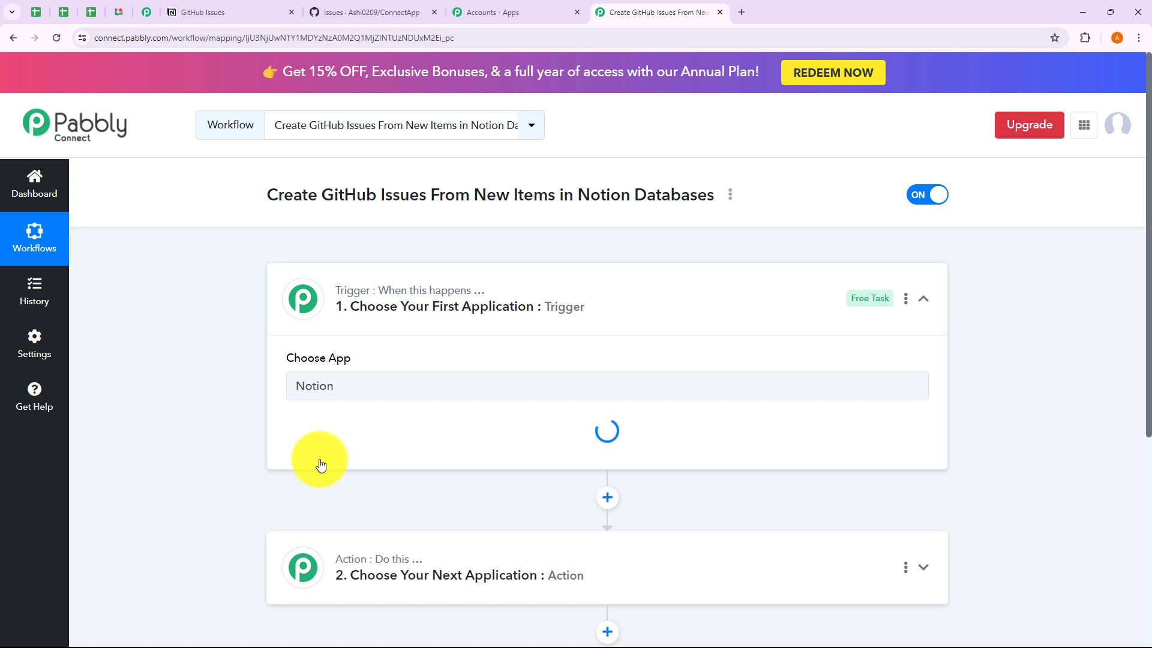
click(330, 458)
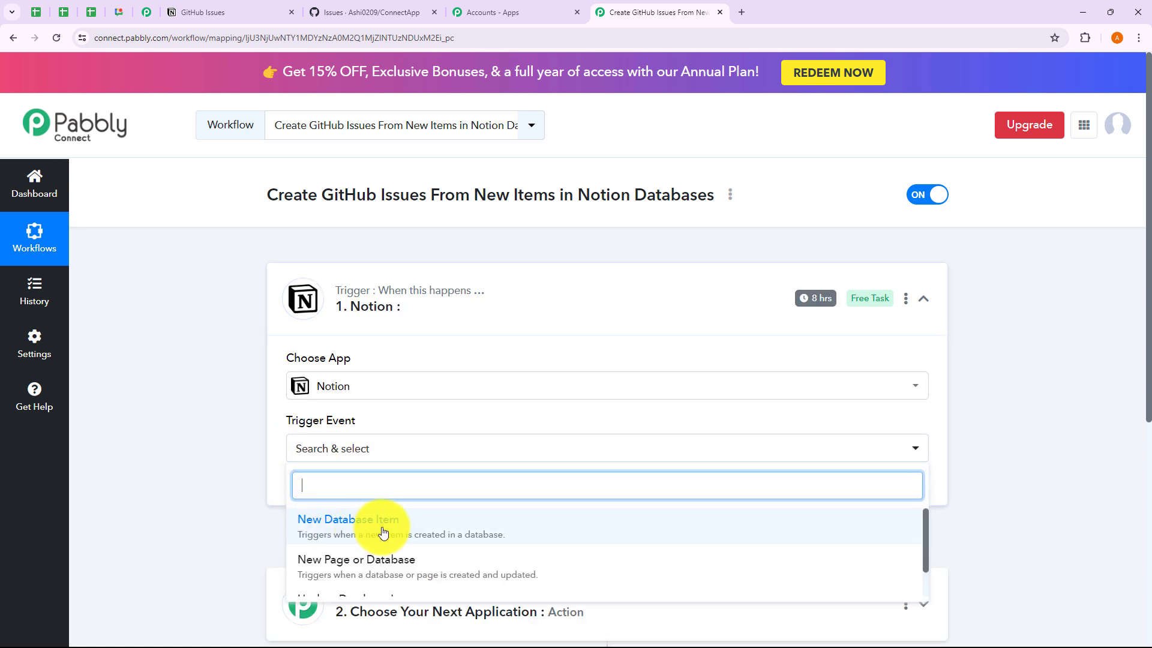
click(431, 539)
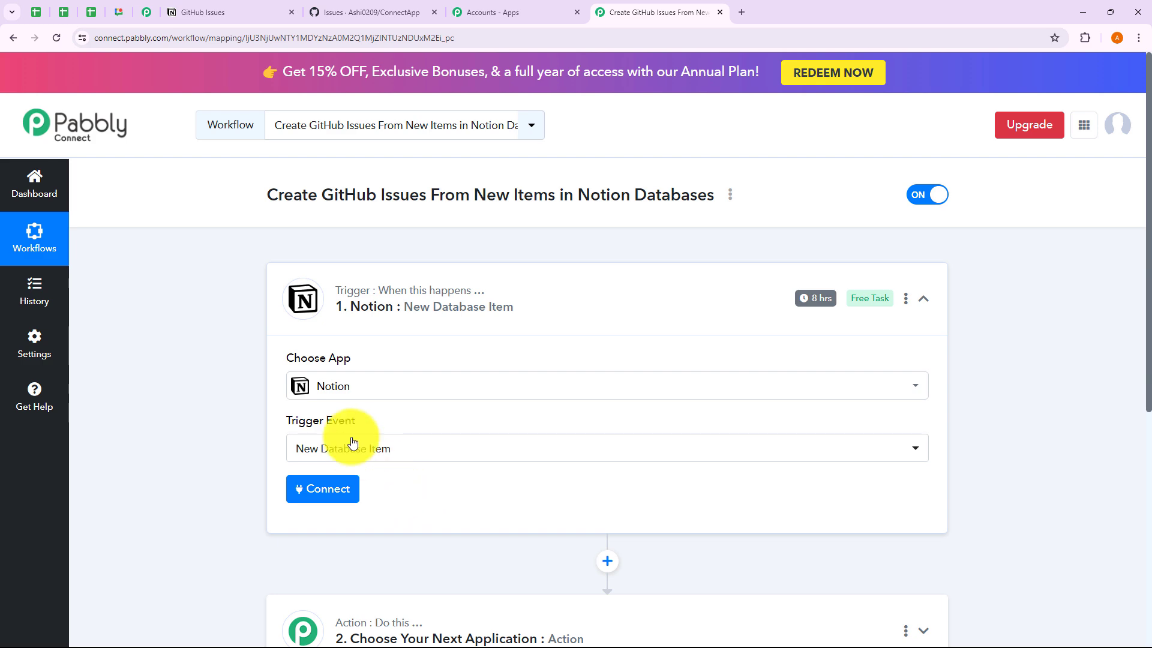
View the GitHub Issues database in Notion, return to the workflow and close the Pabbly Accounts page
click(231, 12)
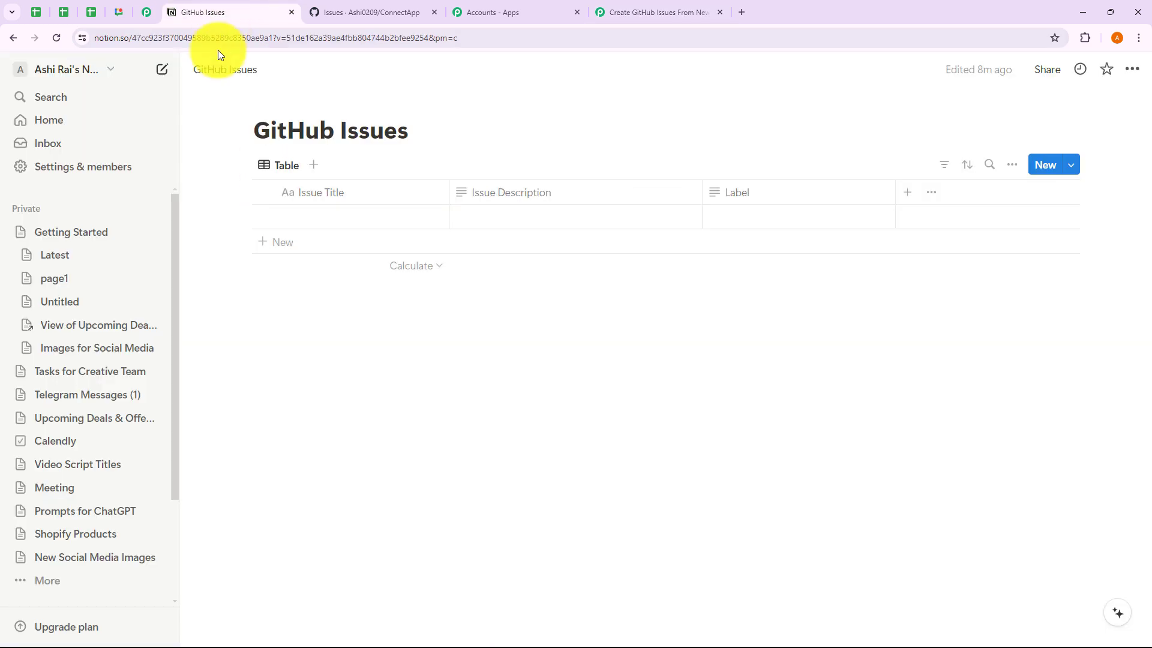
click(666, 12)
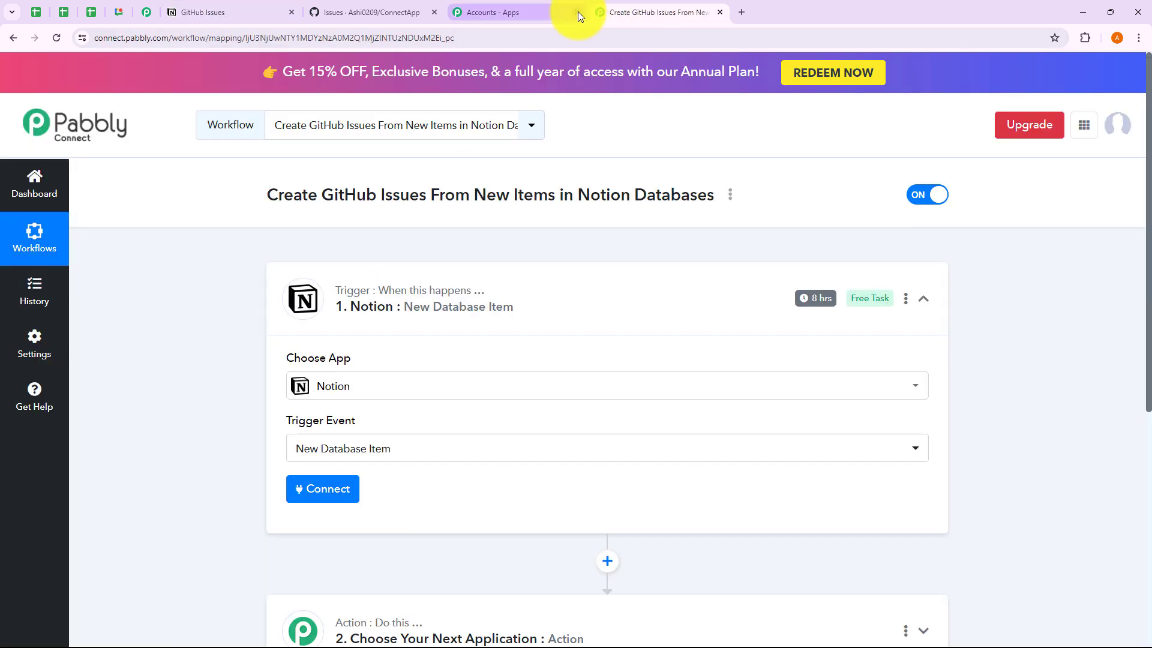
click(577, 12)
Open the Notion account connection settings for the workflow's trigger
scroll(414, 302, down, 3)
click(333, 316)
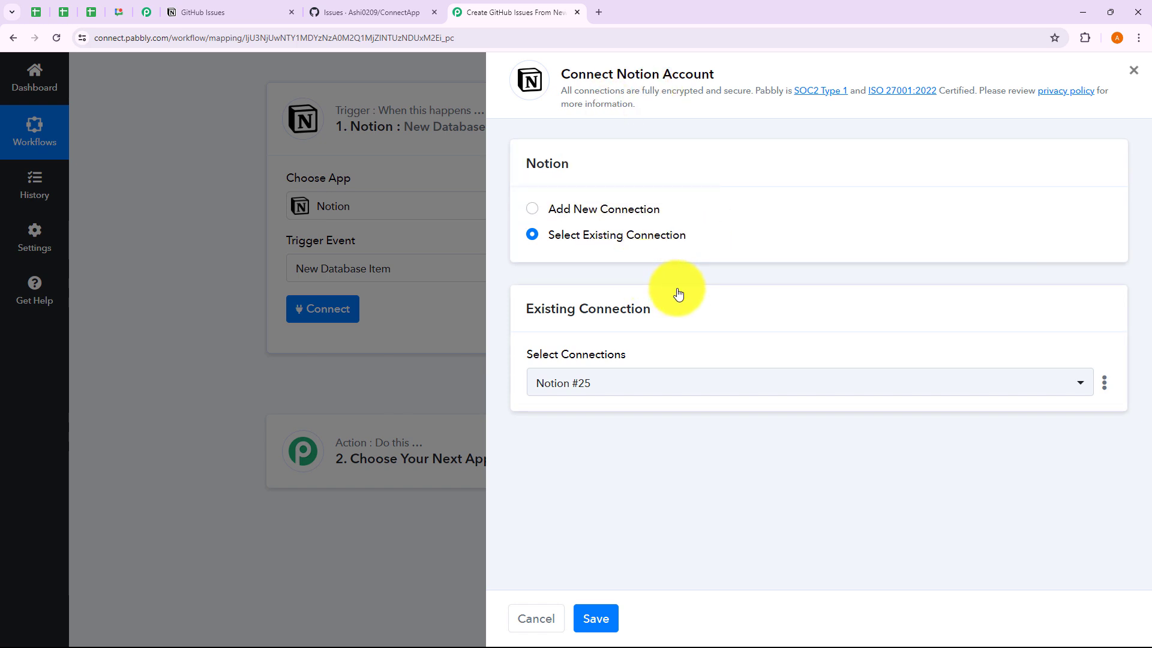
click(533, 212)
click(534, 237)
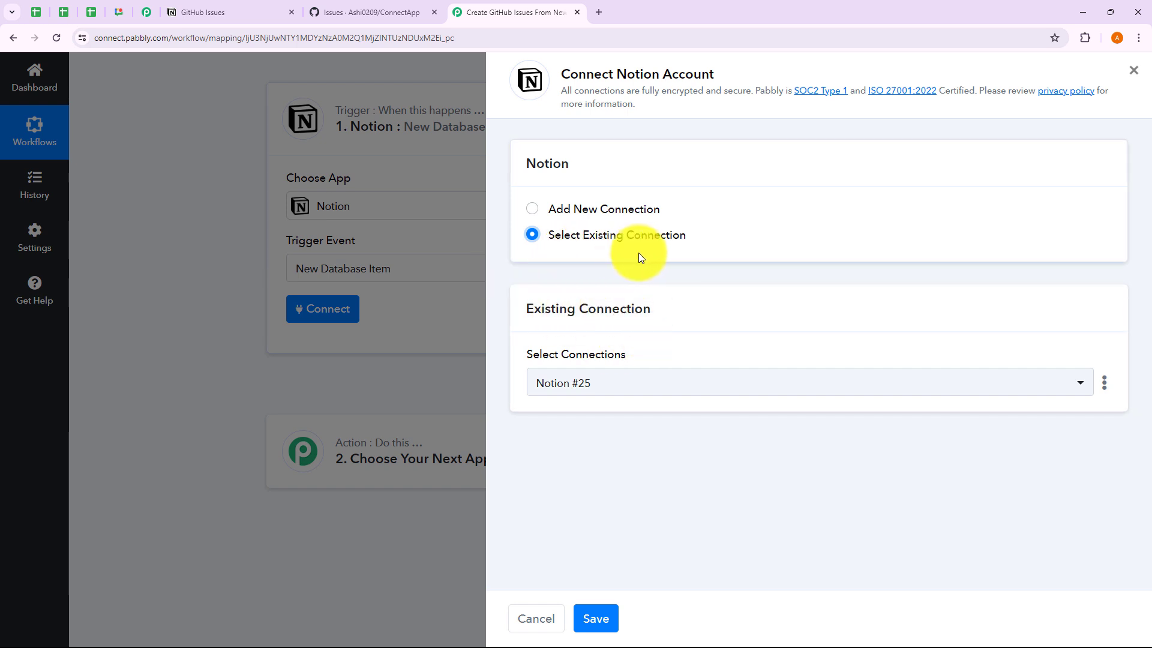
click(609, 384)
click(527, 470)
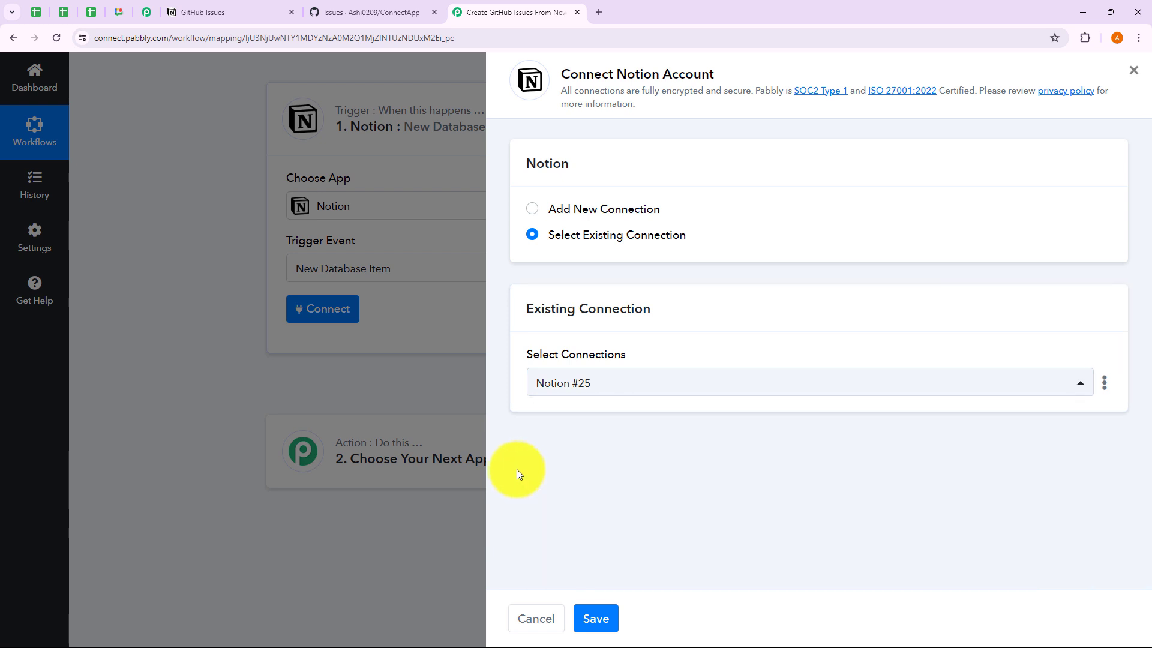
Add a new Notion connection and allow Pabbly Connect to access all pages of the workspace
click(531, 208)
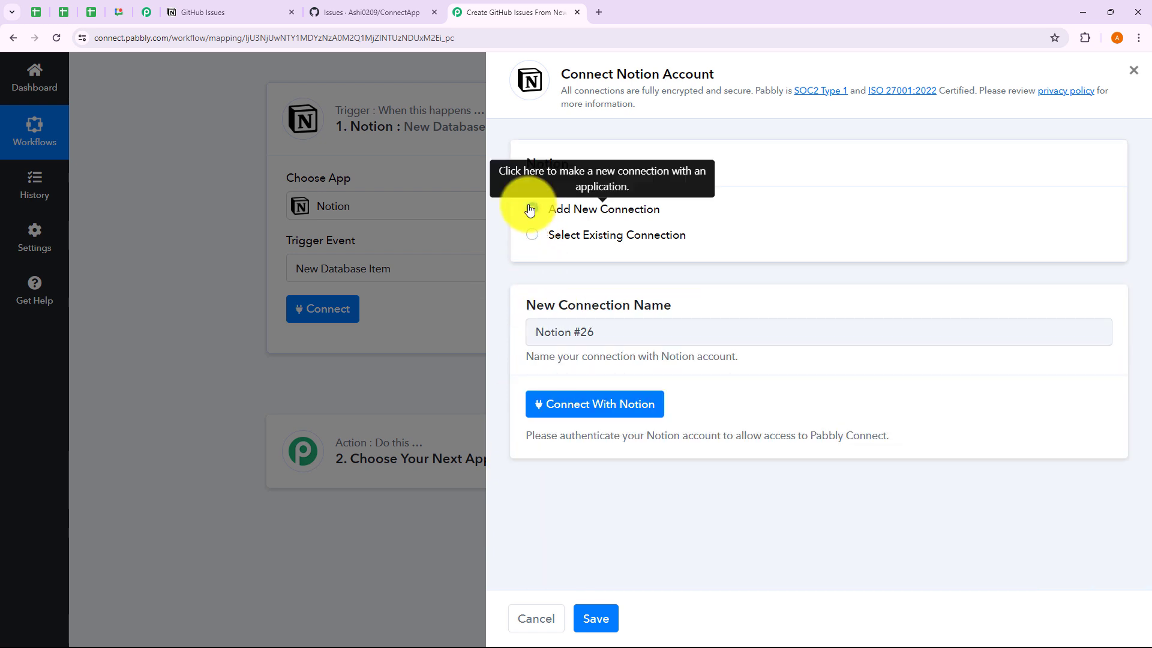
click(601, 417)
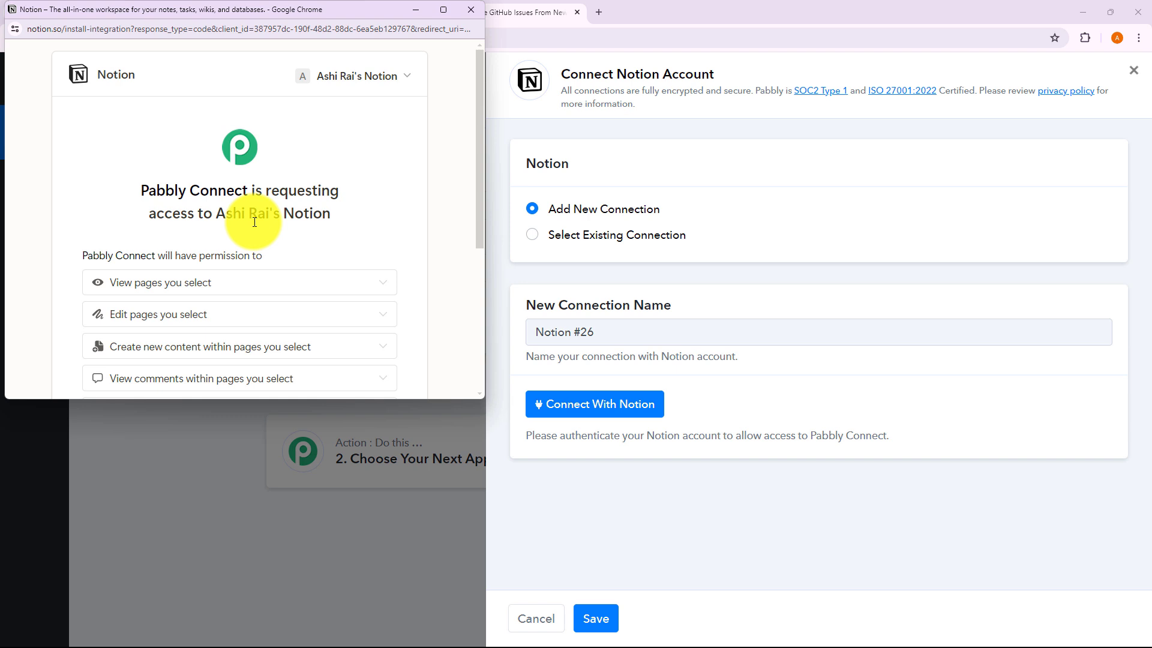
scroll(408, 245, down, 3)
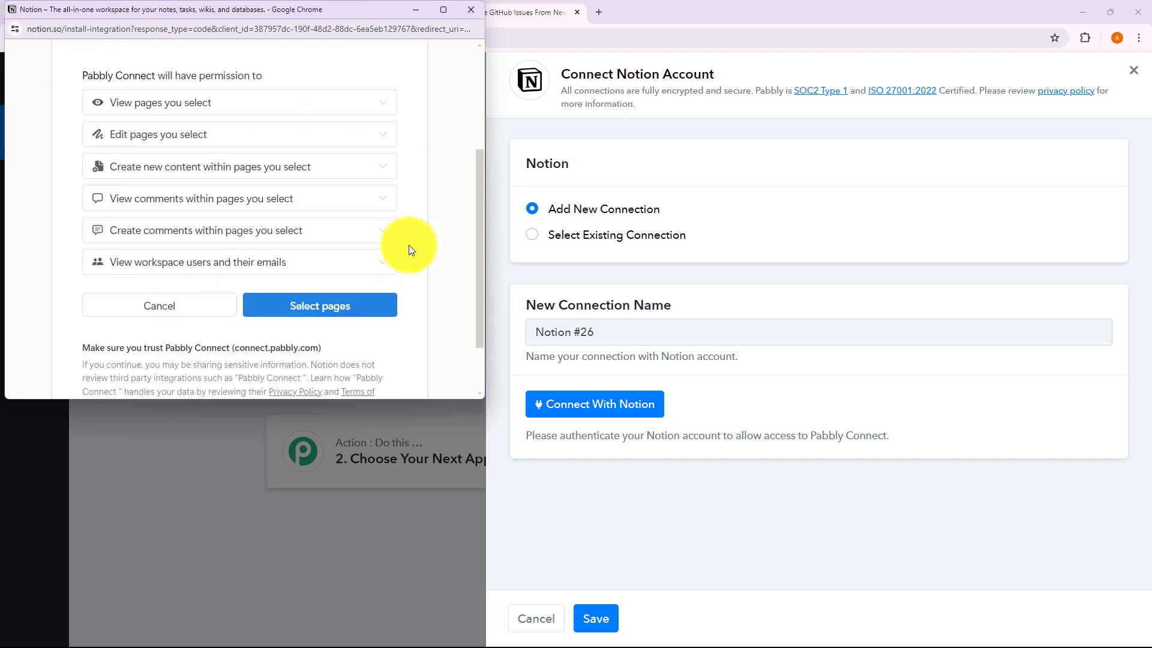
click(342, 300)
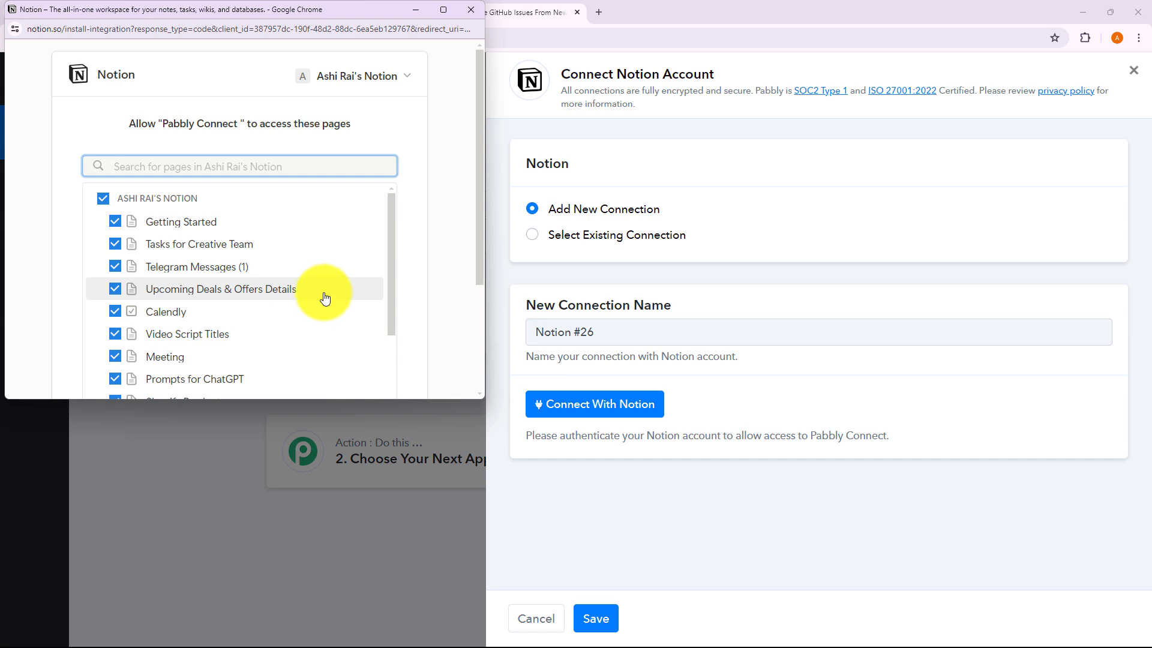
scroll(149, 226, down, 1)
scroll(206, 256, down, 3)
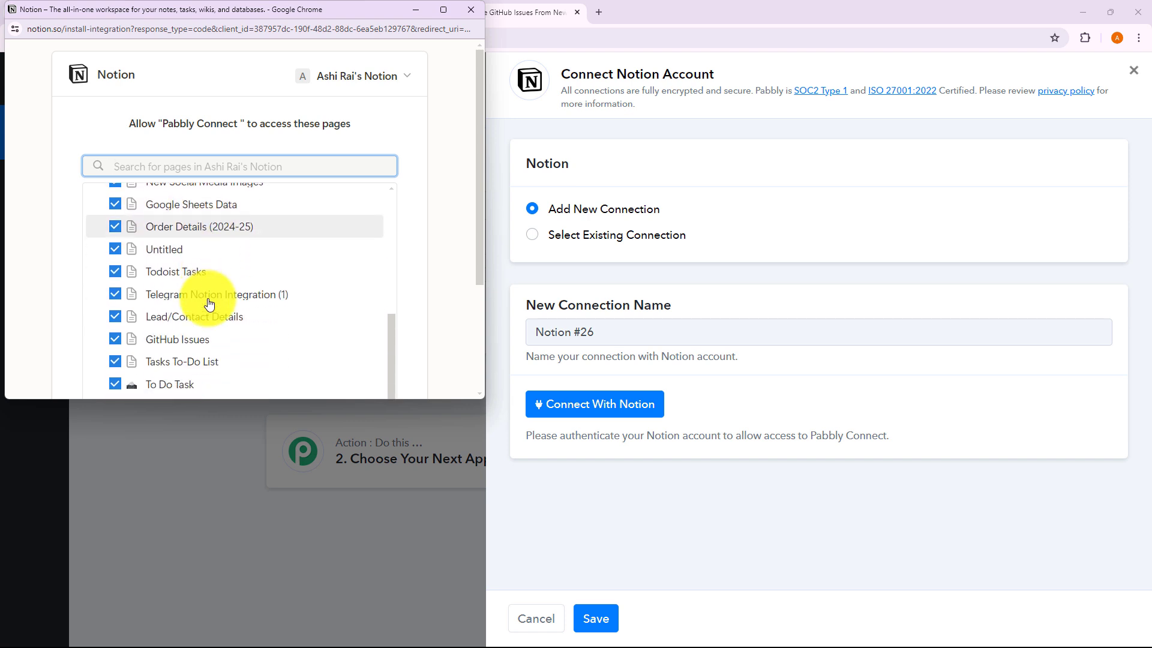
scroll(258, 353, down, 3)
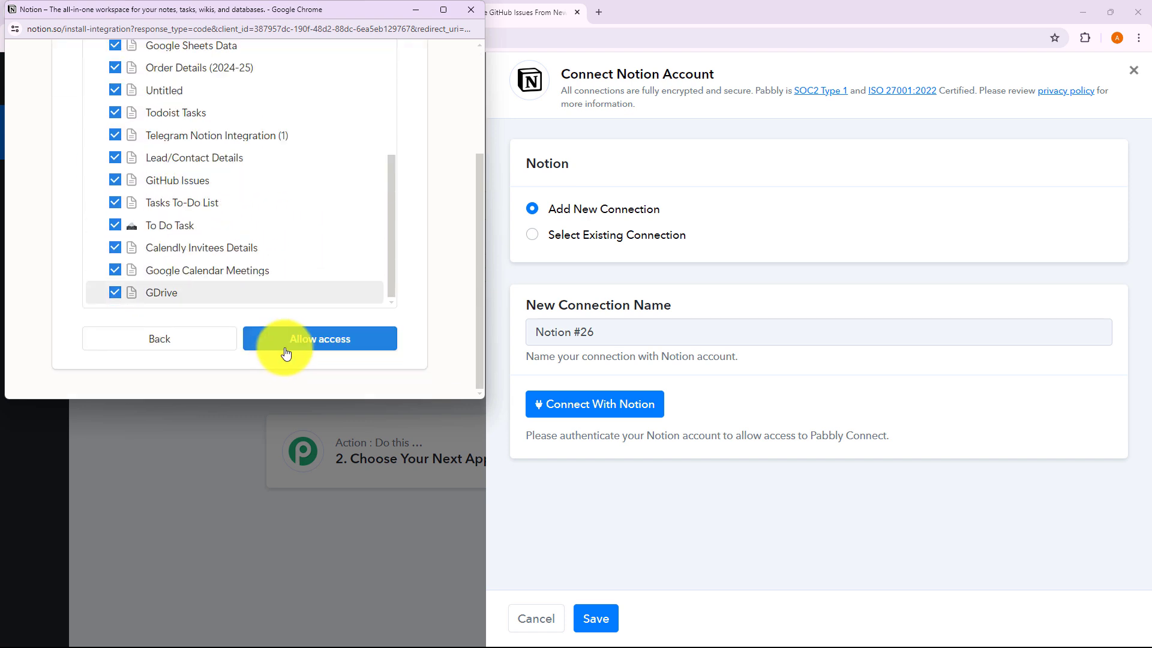
click(327, 343)
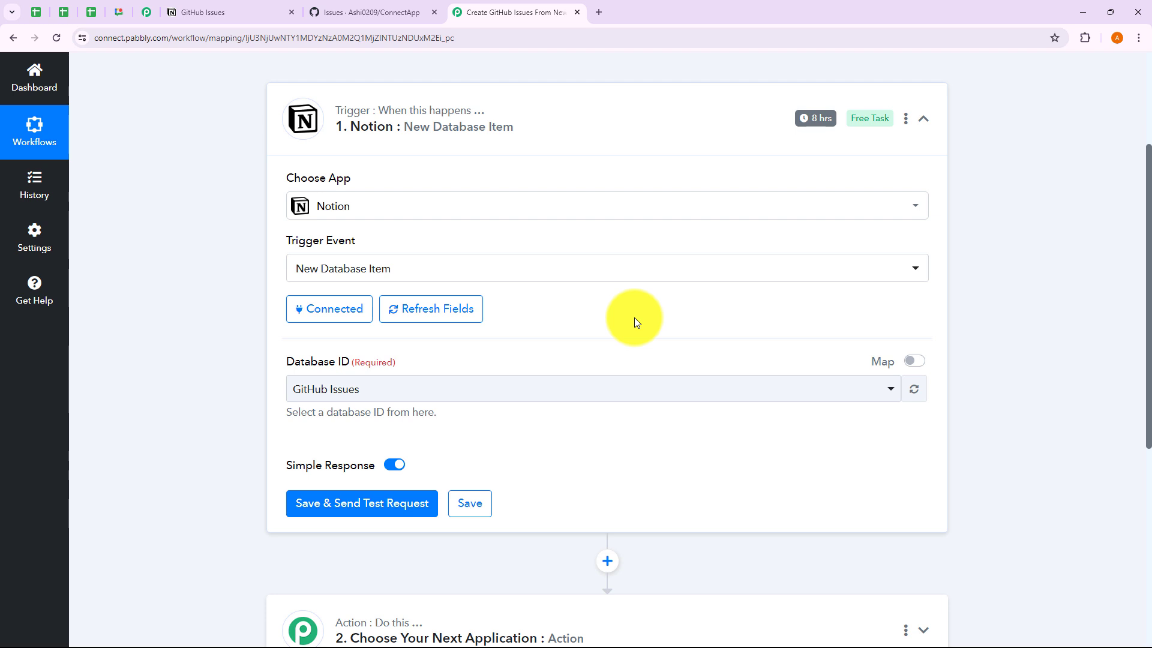
Check the database's name in Notion and select GitHub Issues as the trigger's database
scroll(635, 318, down, 2)
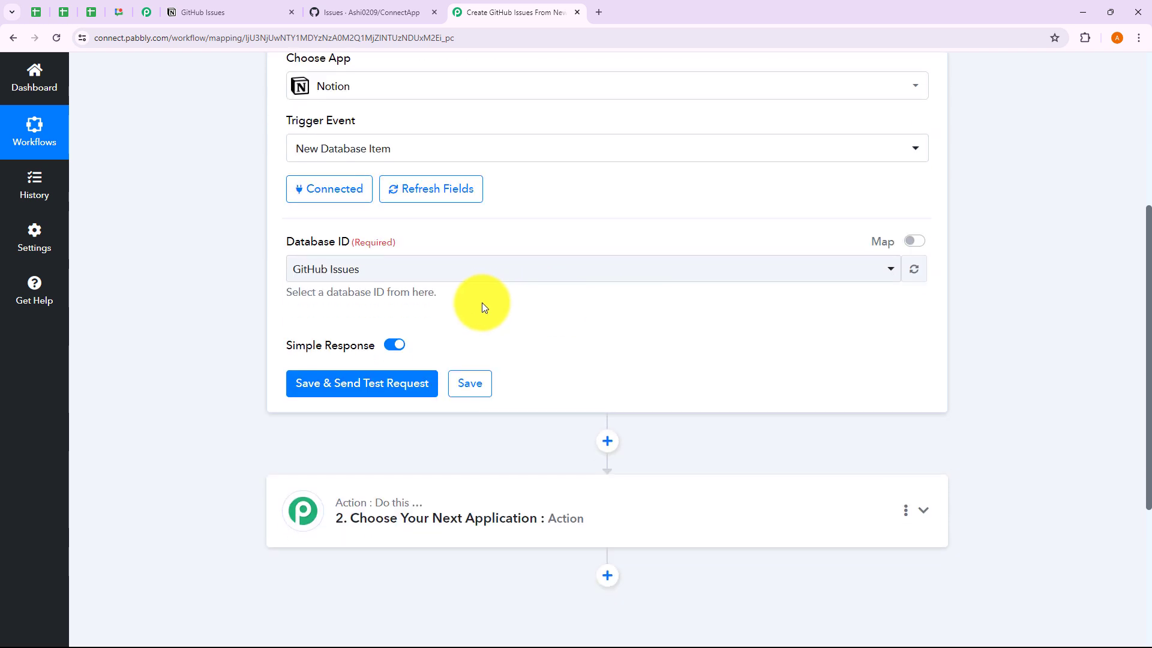
click(352, 268)
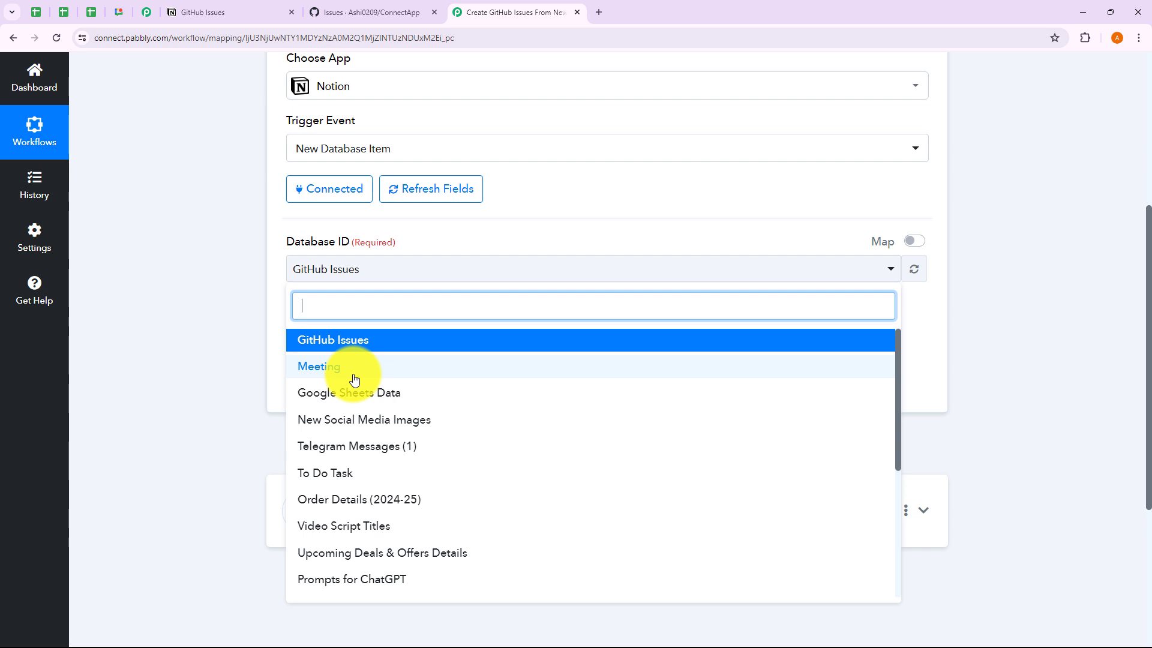
click(240, 12)
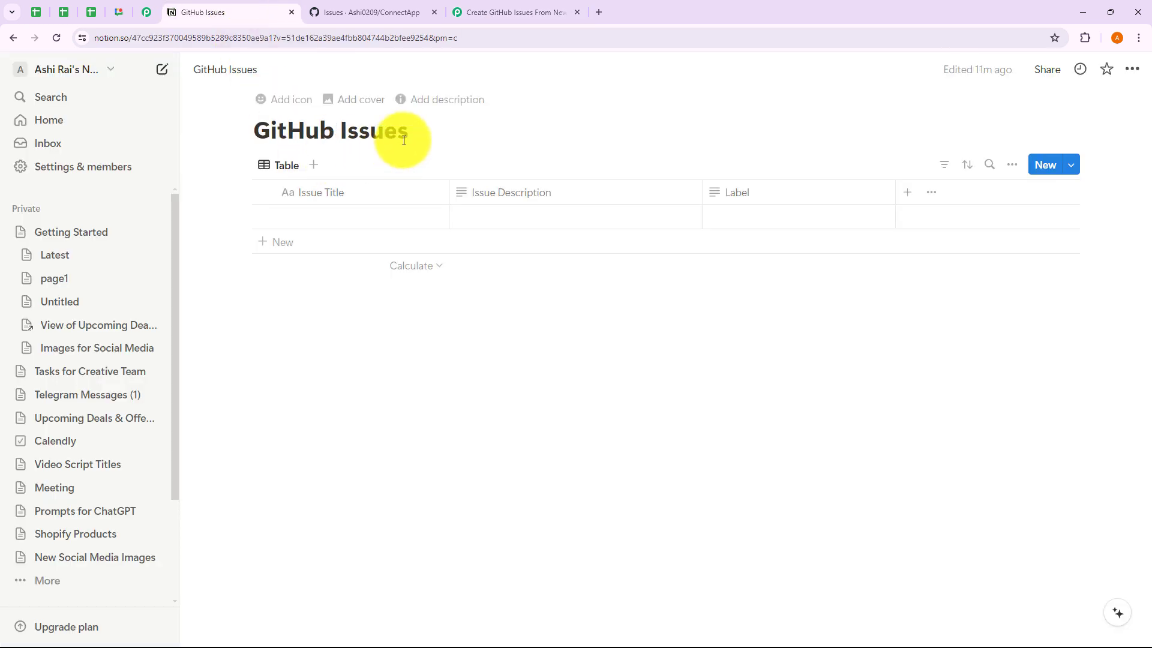
click(490, 17)
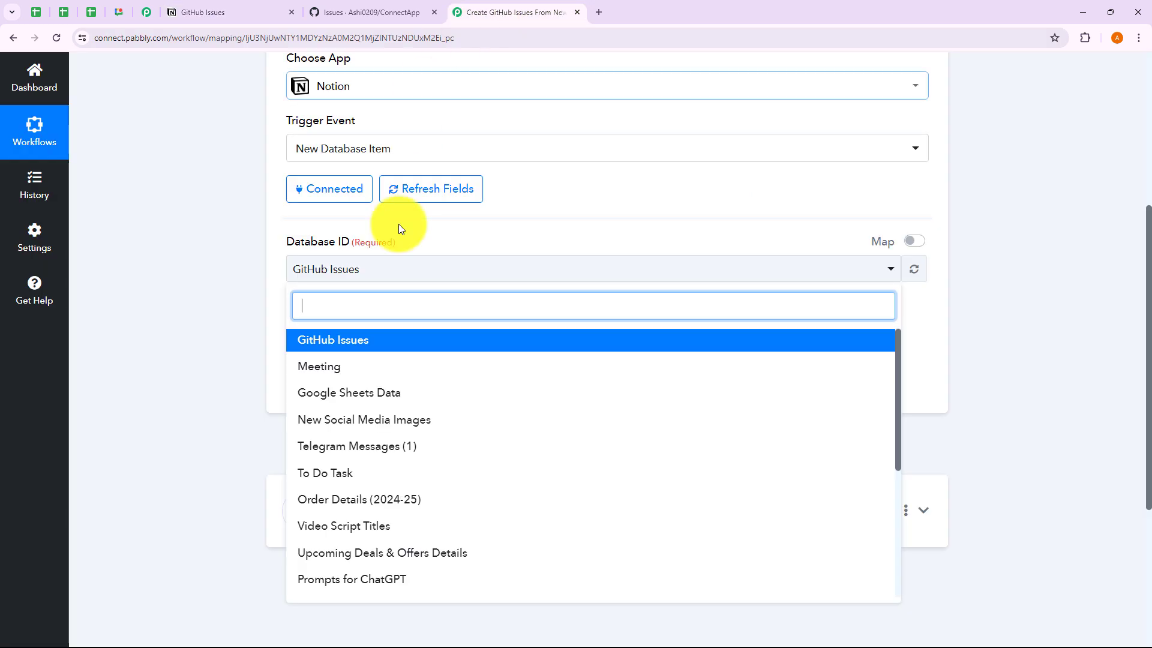
click(364, 349)
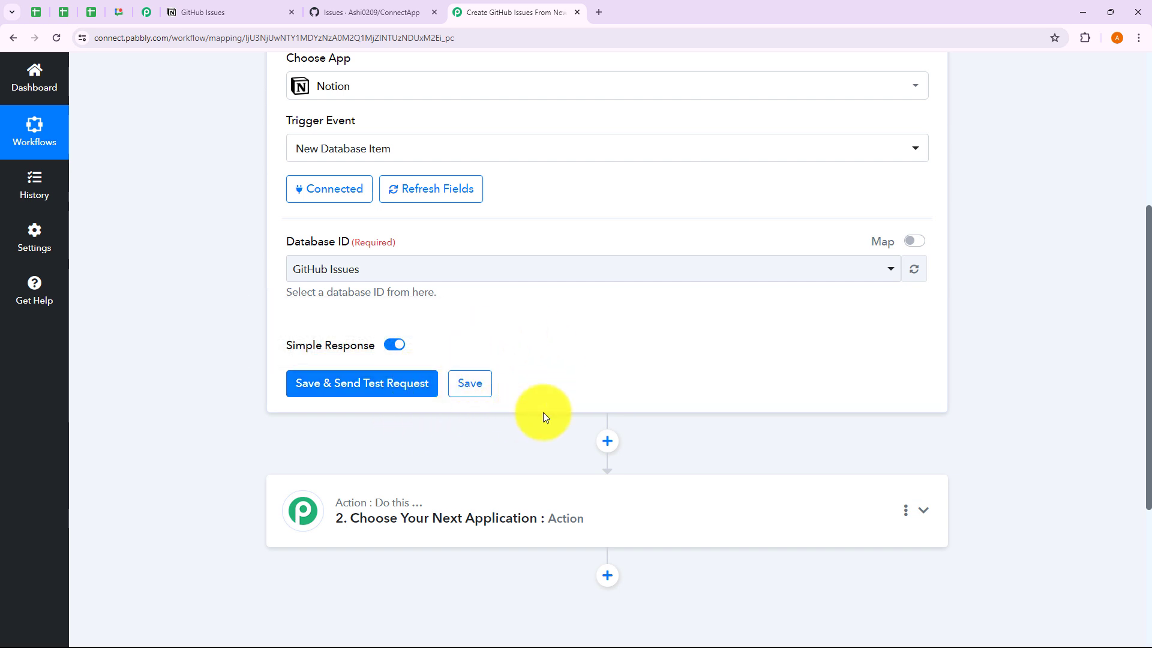
In Notion's GitHub Issues table, fill the empty row with title "Website Page Issue", description "Landing page is not loading." and label "Bug"
click(228, 13)
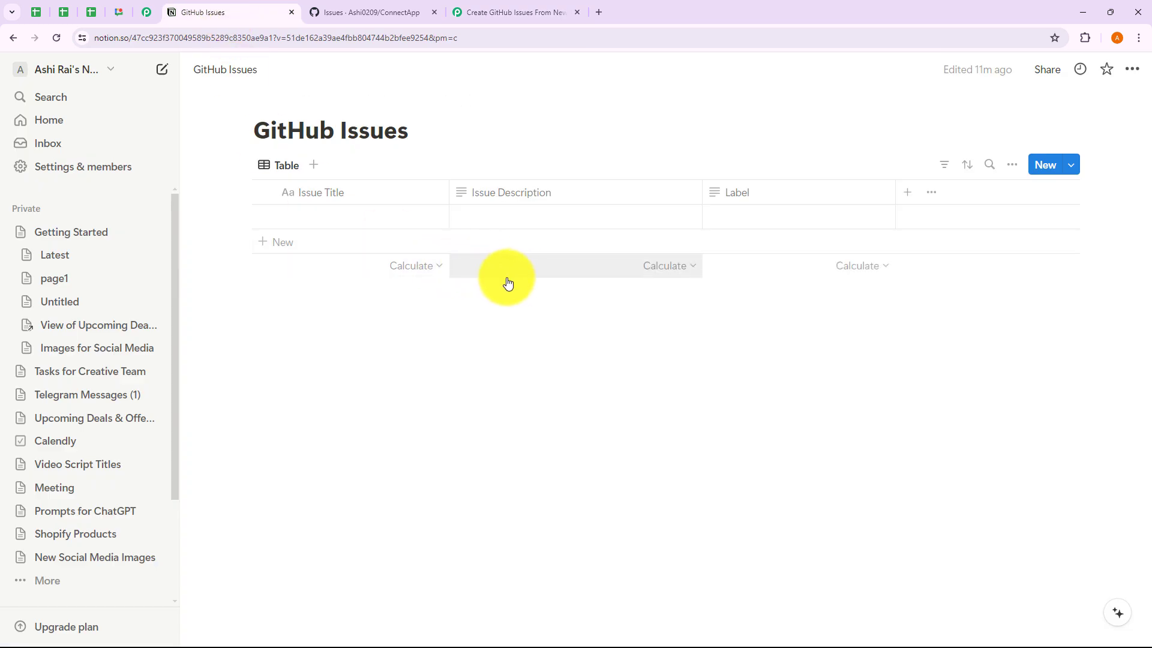
click(355, 221)
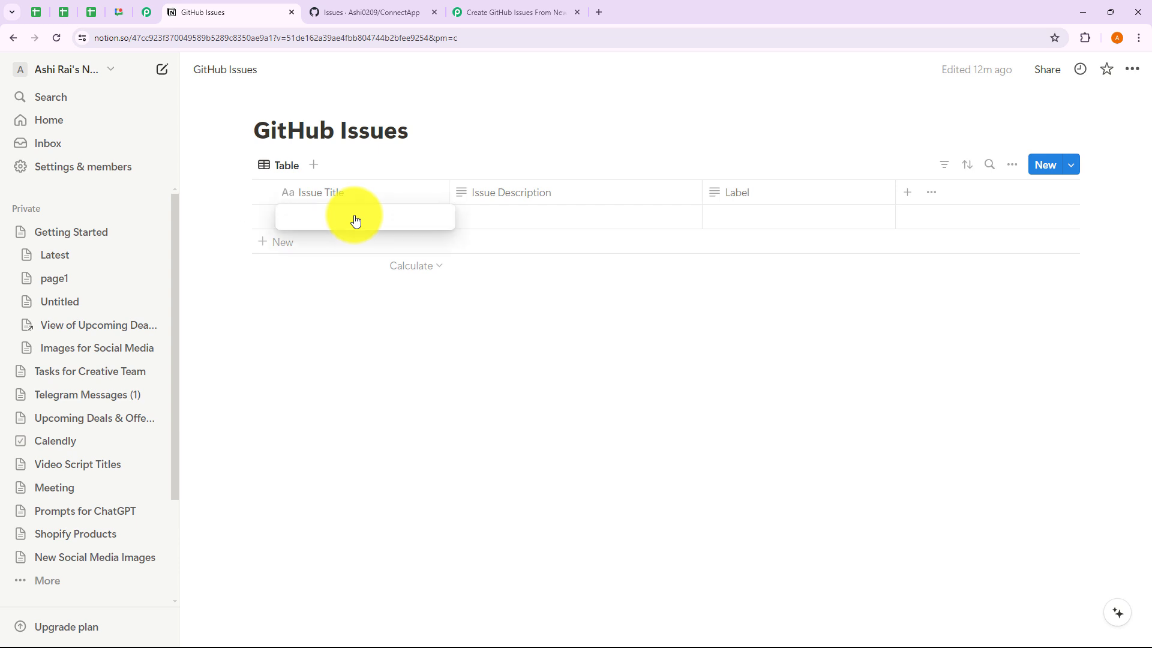
text(Website Page Issue)
key(Return)
click(502, 226)
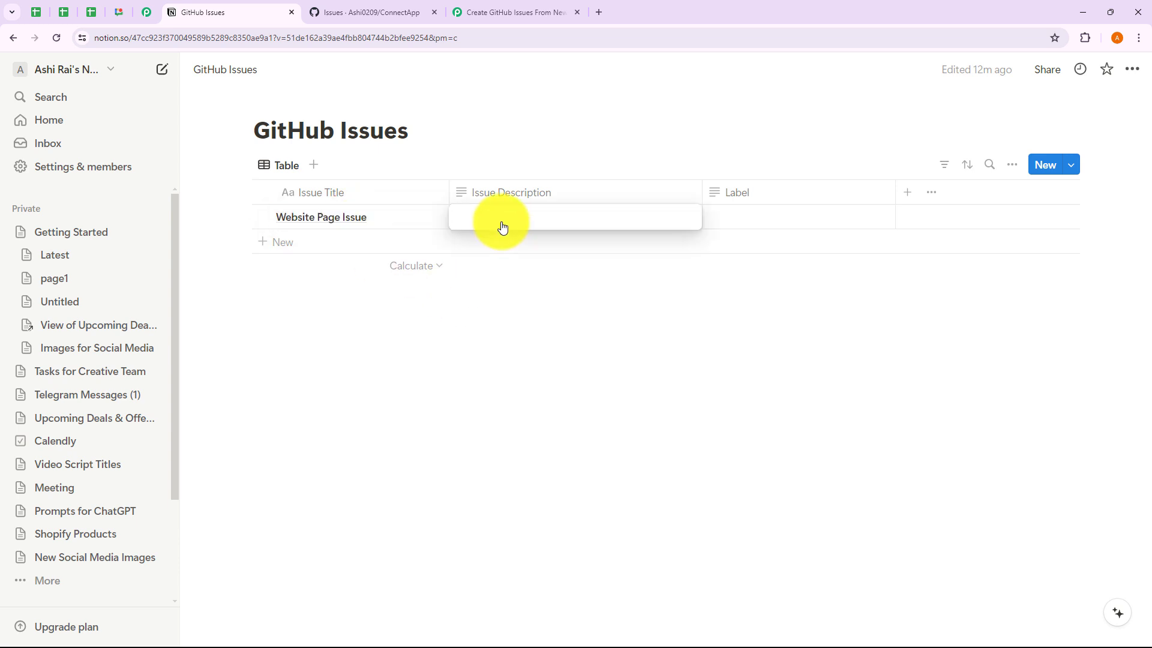
text(Landing page is not loading.)
key(Escape)
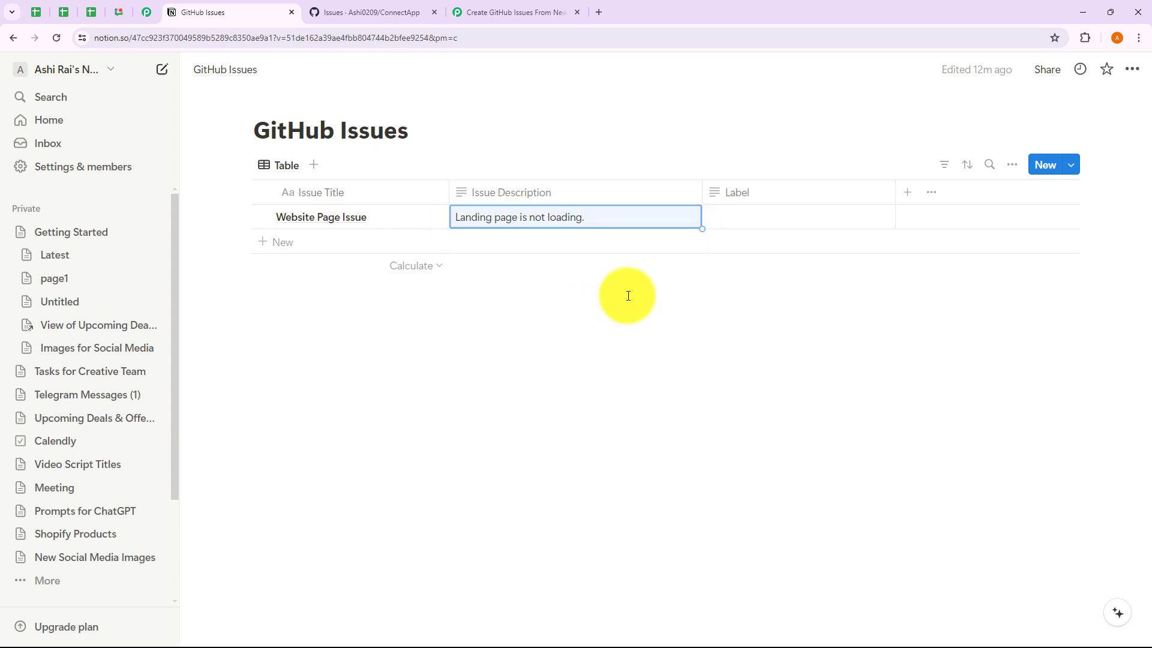
click(746, 220)
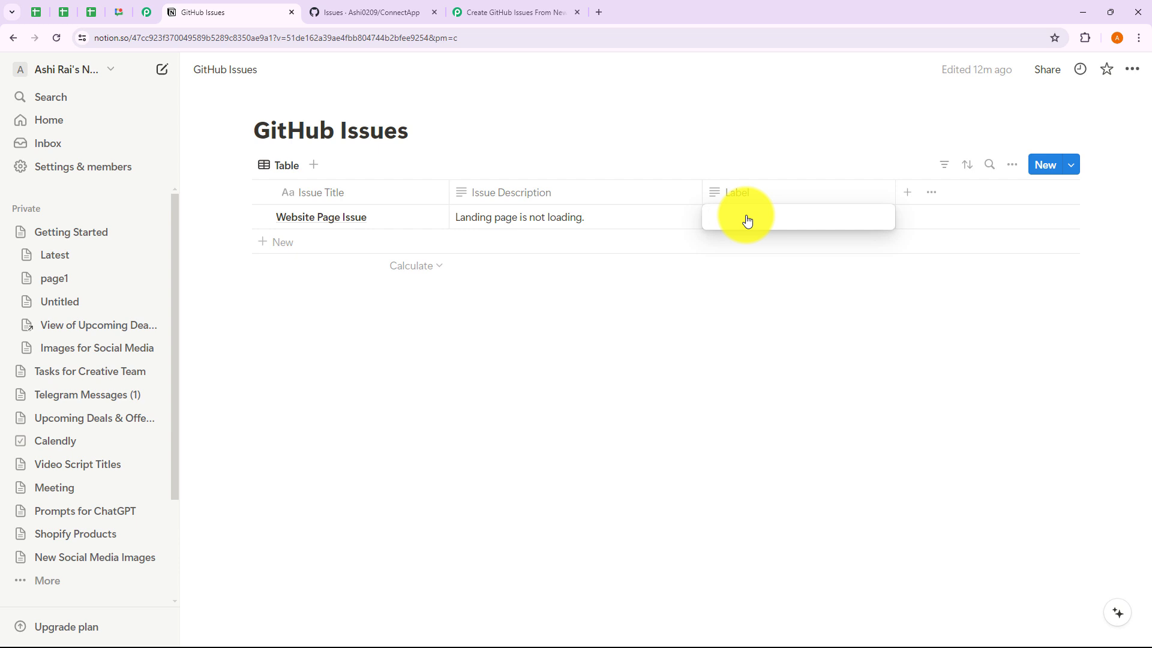
text(Bug)
key(Return)
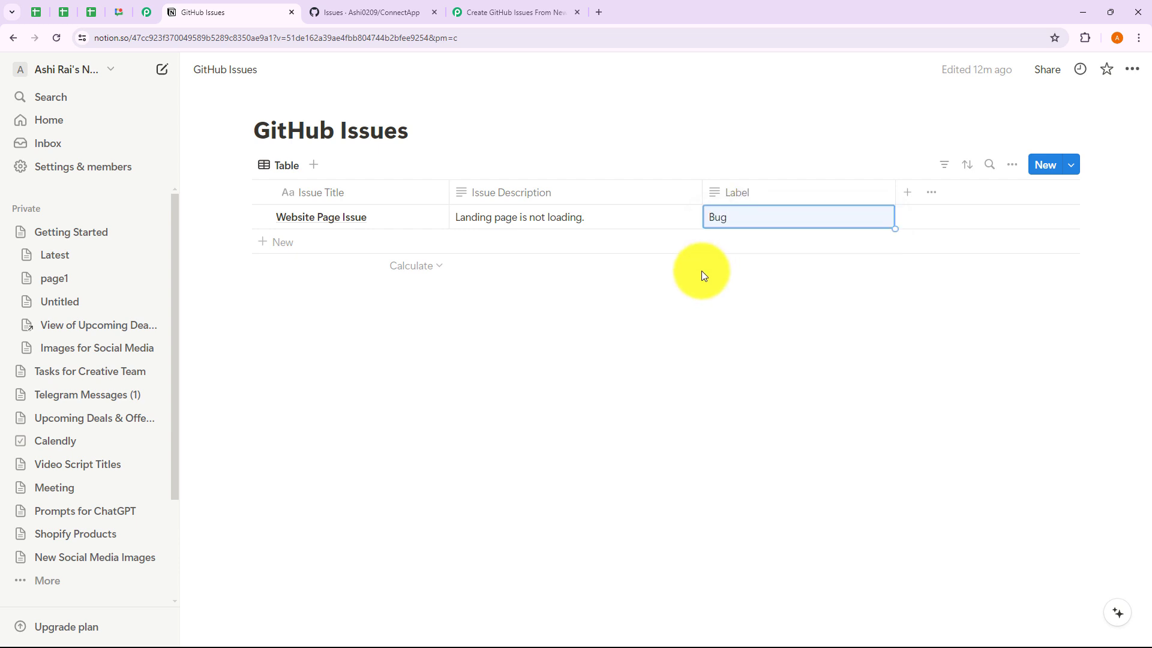
Return to the Pabbly Connect workflow, save the Notion trigger and send a test request
click(513, 13)
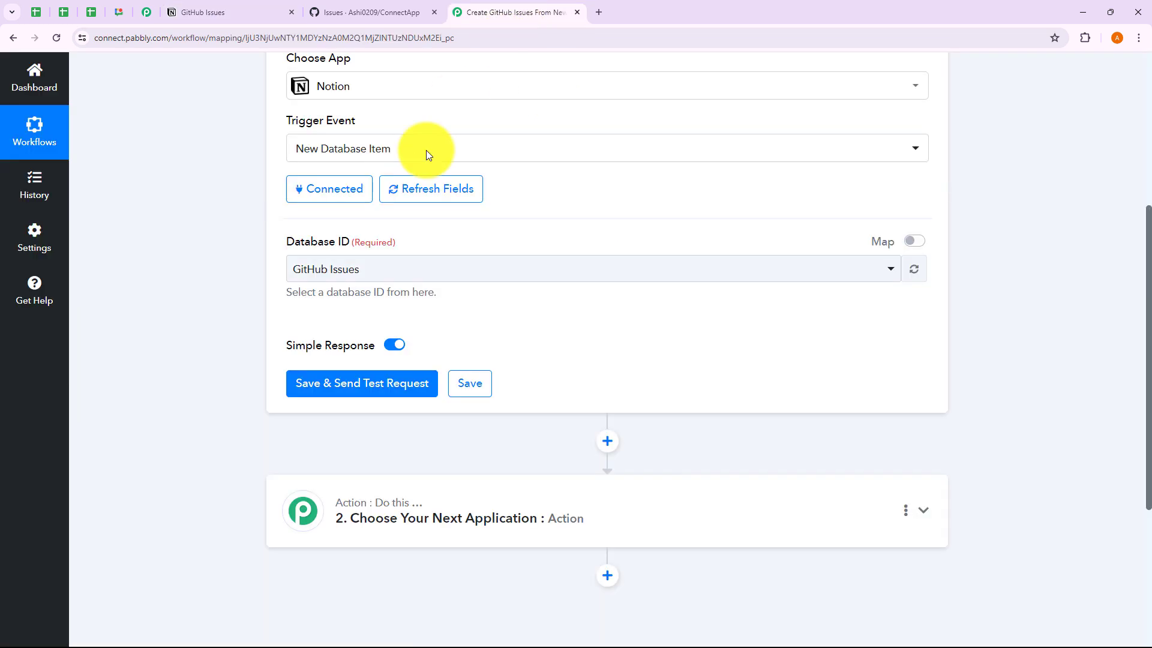
click(346, 390)
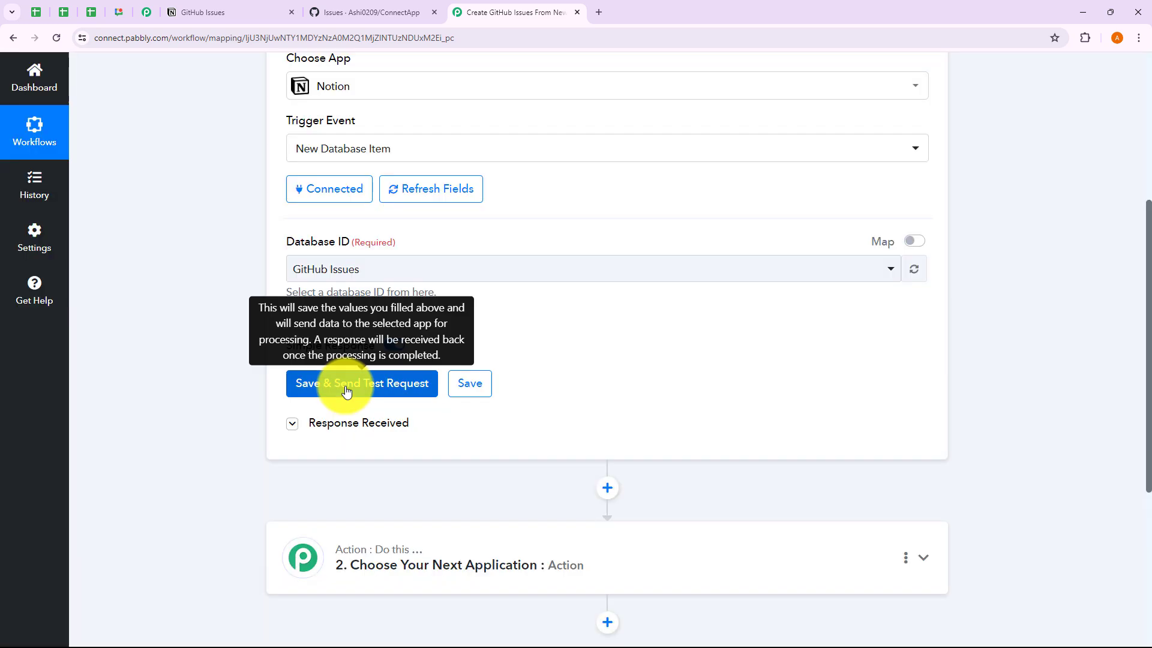
Examine the label, issue title and issue description values in the received test response, and collapse the Notion trigger
scroll(1025, 427, down, 5)
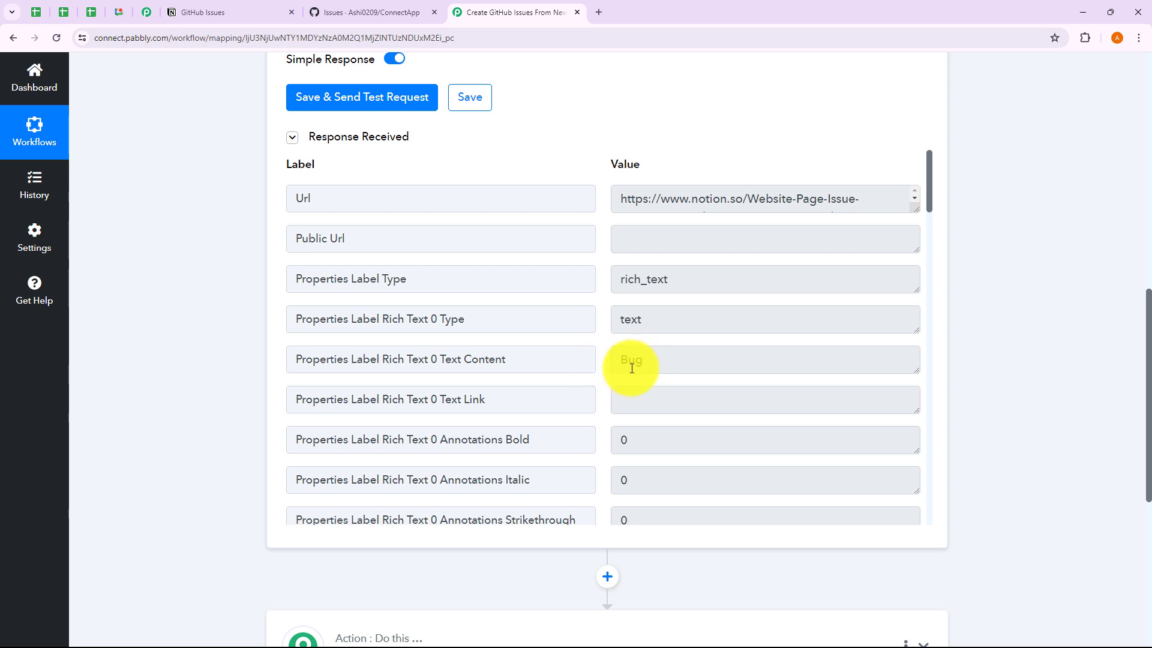
scroll(632, 368, down, 9)
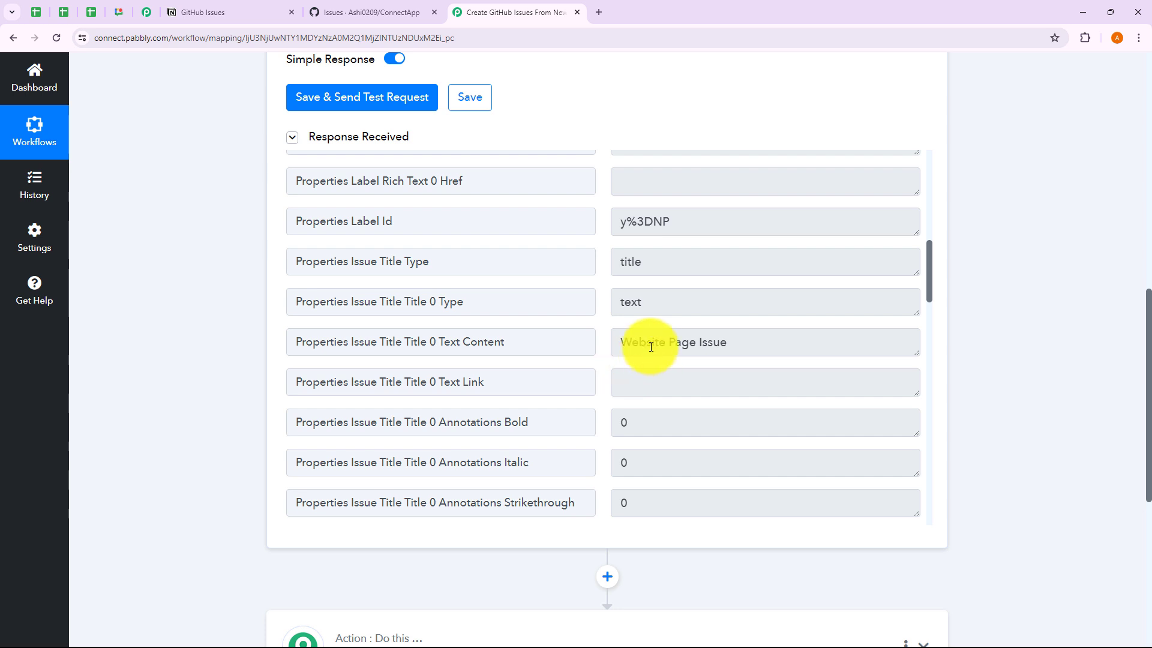
scroll(720, 349, down, 9)
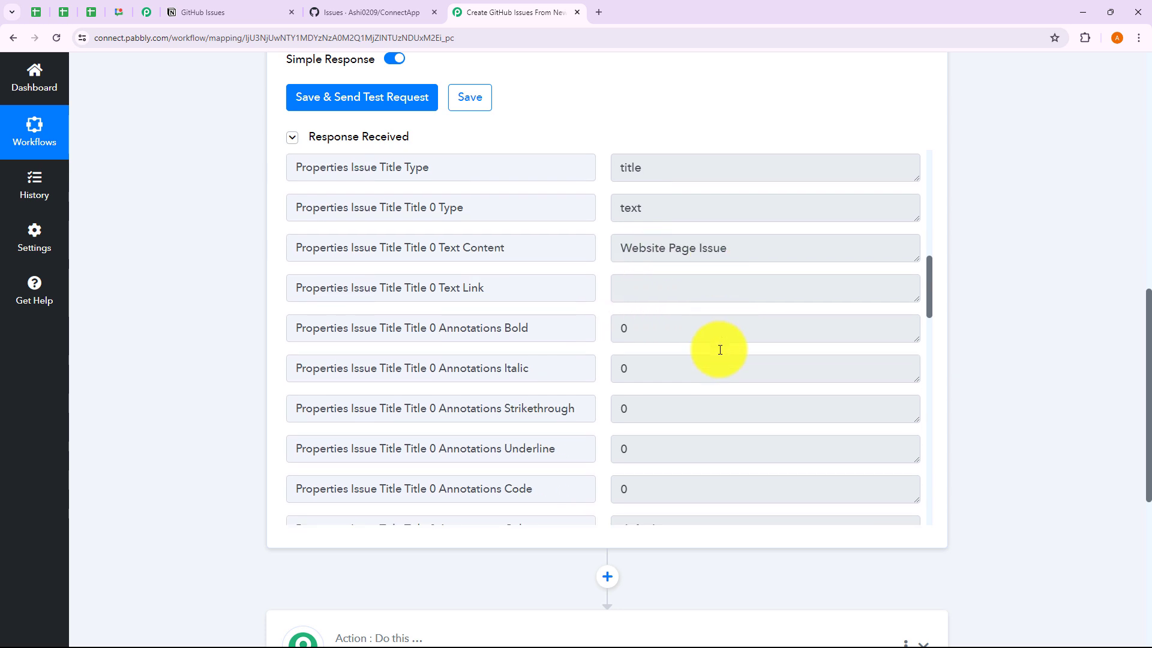
scroll(720, 350, down, 1)
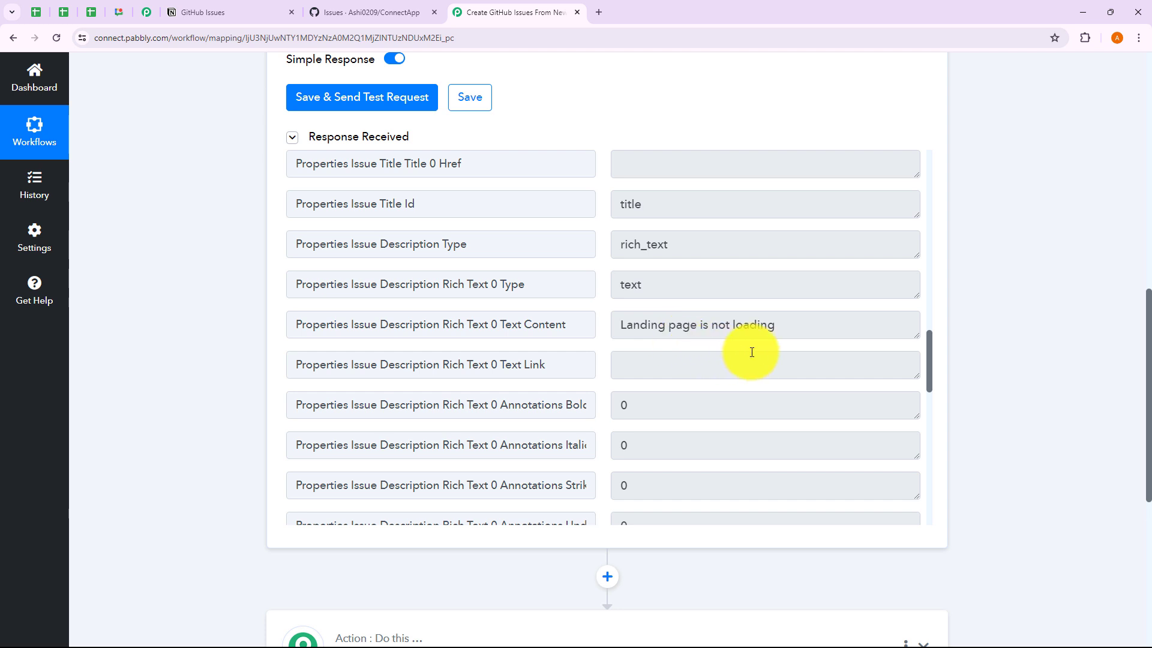
scroll(747, 352, down, 5)
scroll(752, 353, down, 8)
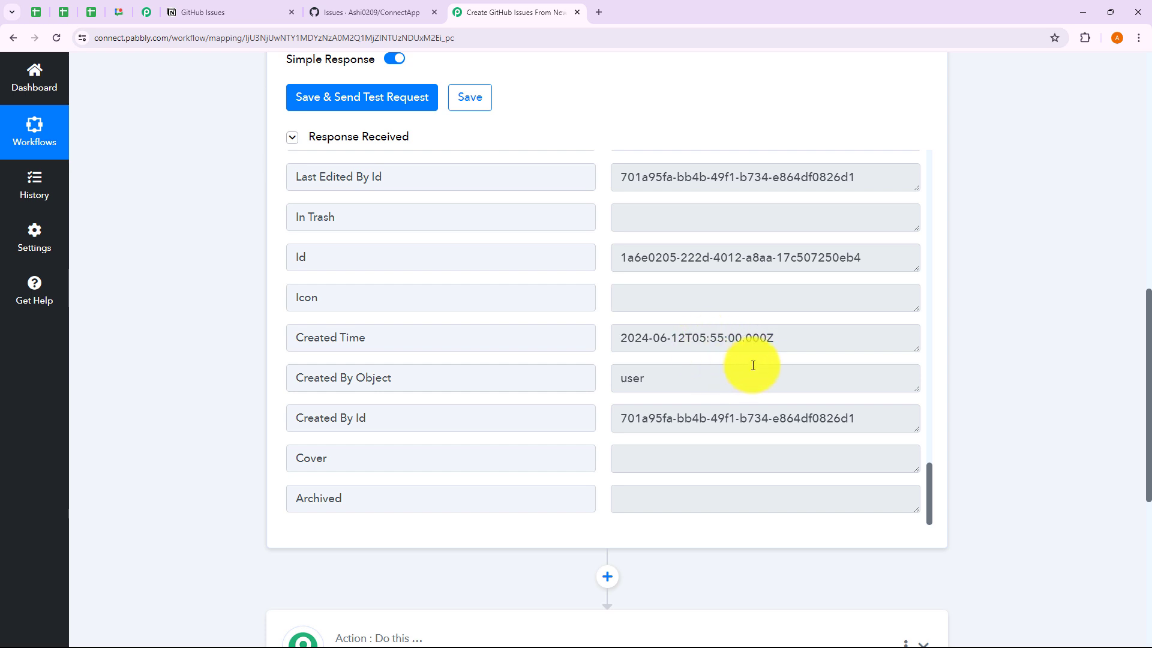
scroll(752, 363, down, 2)
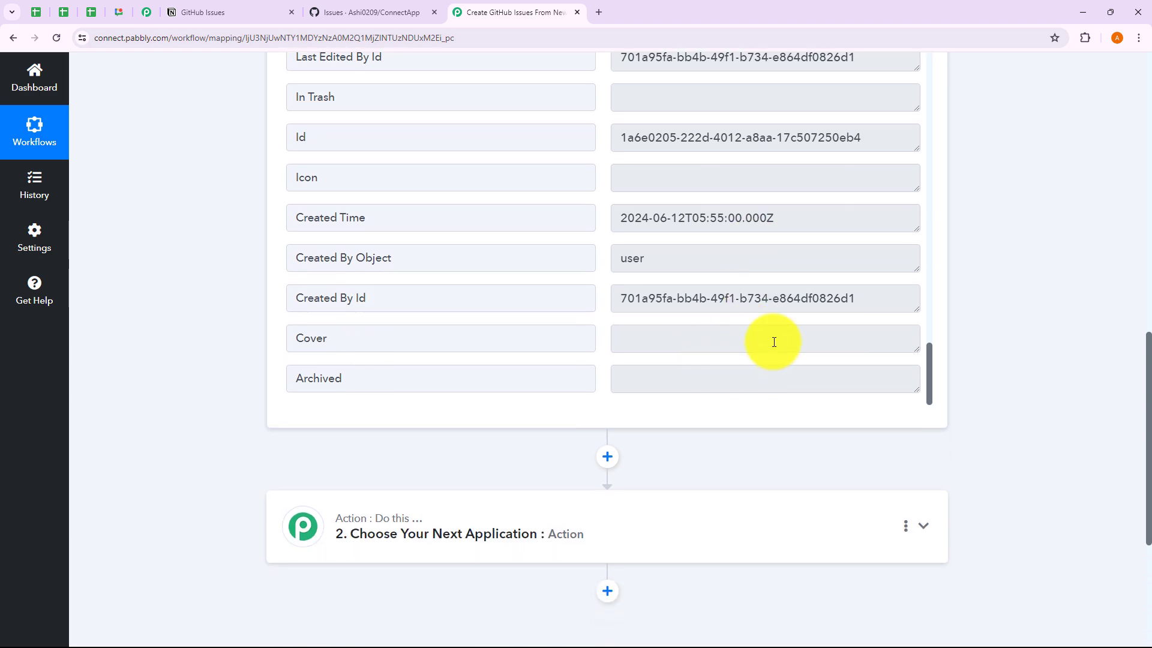
scroll(701, 295, up, 4)
scroll(726, 312, up, 1)
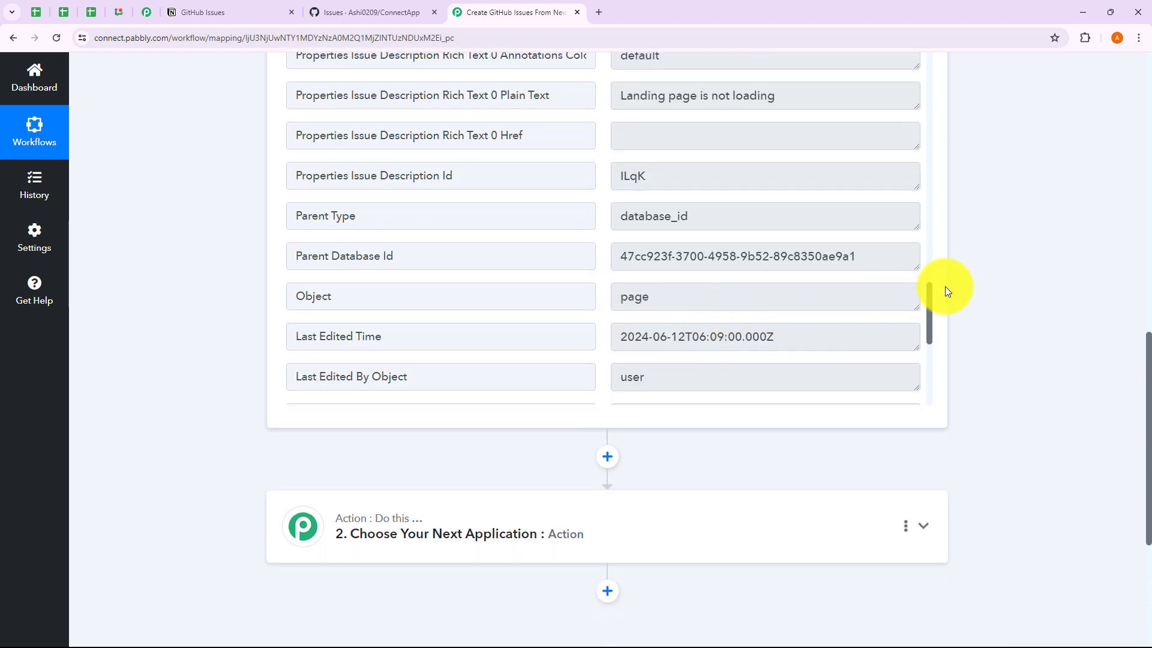
scroll(966, 285, up, 8)
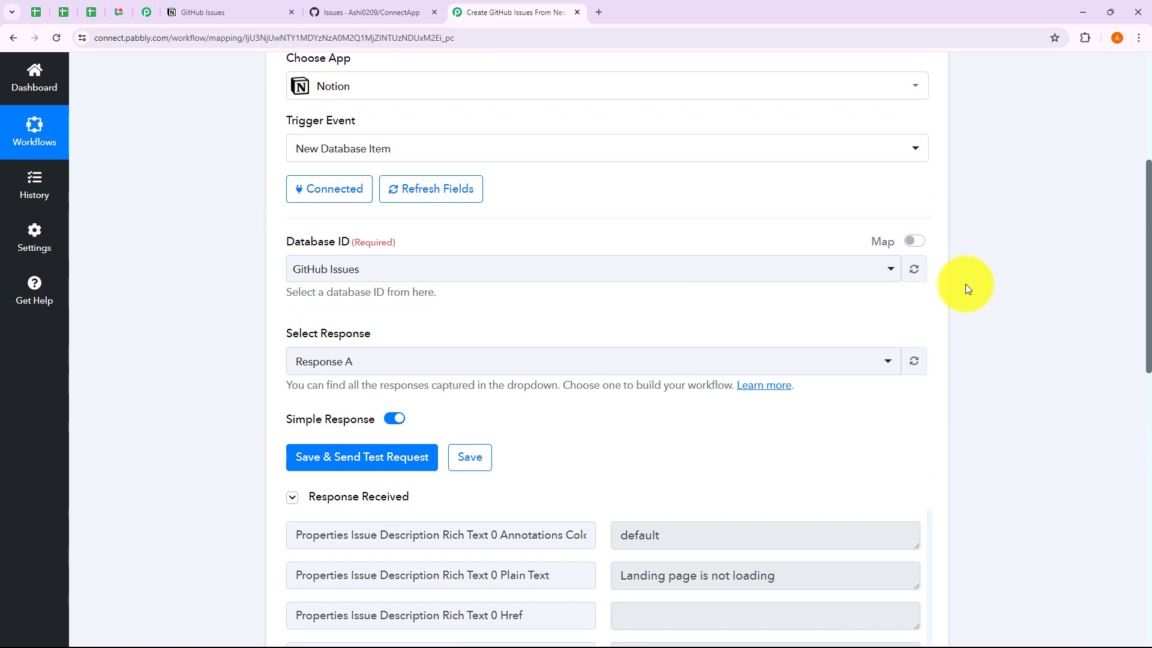
scroll(965, 290, up, 5)
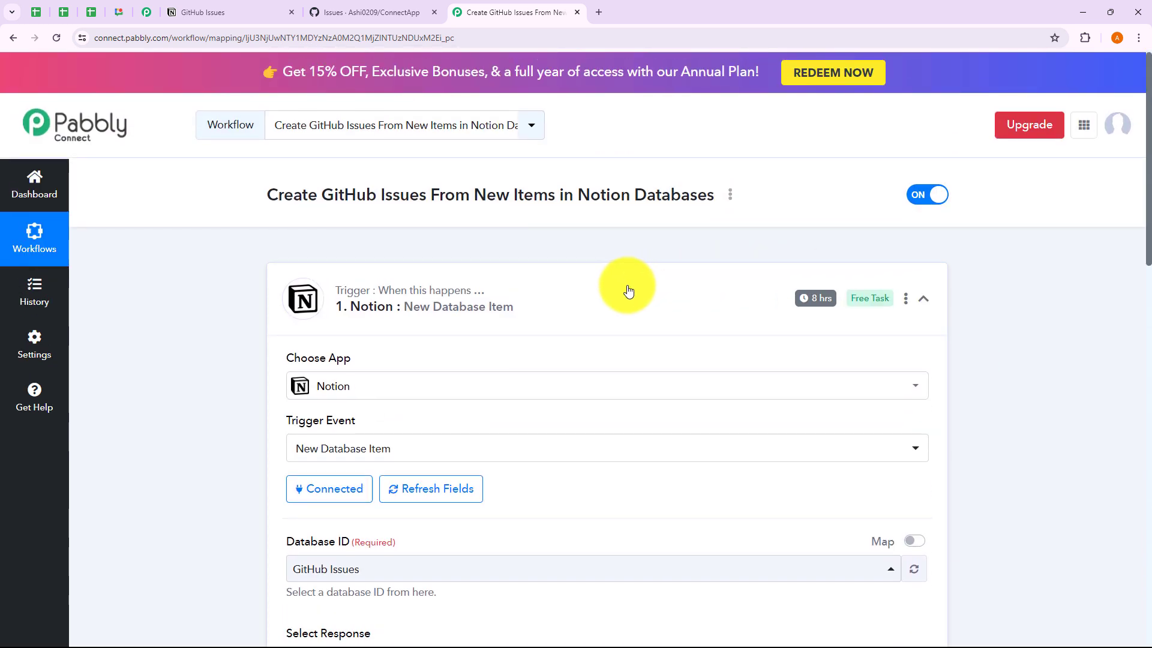
click(615, 300)
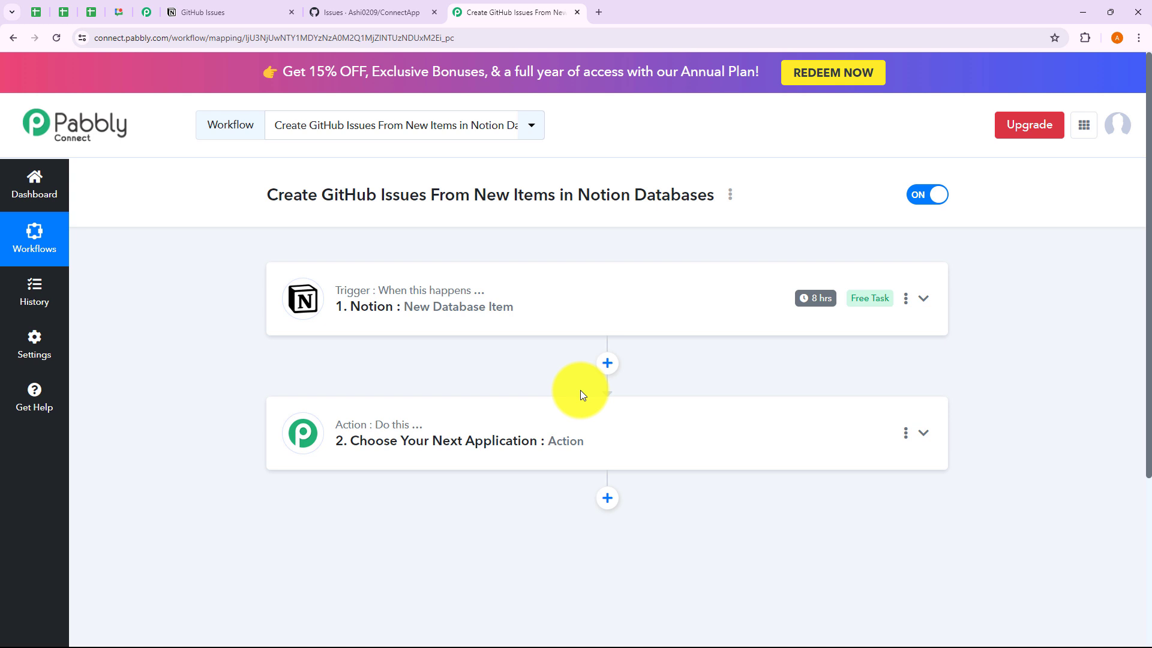
Switch to Notion and view the filled row in the GitHub Issues database
click(197, 11)
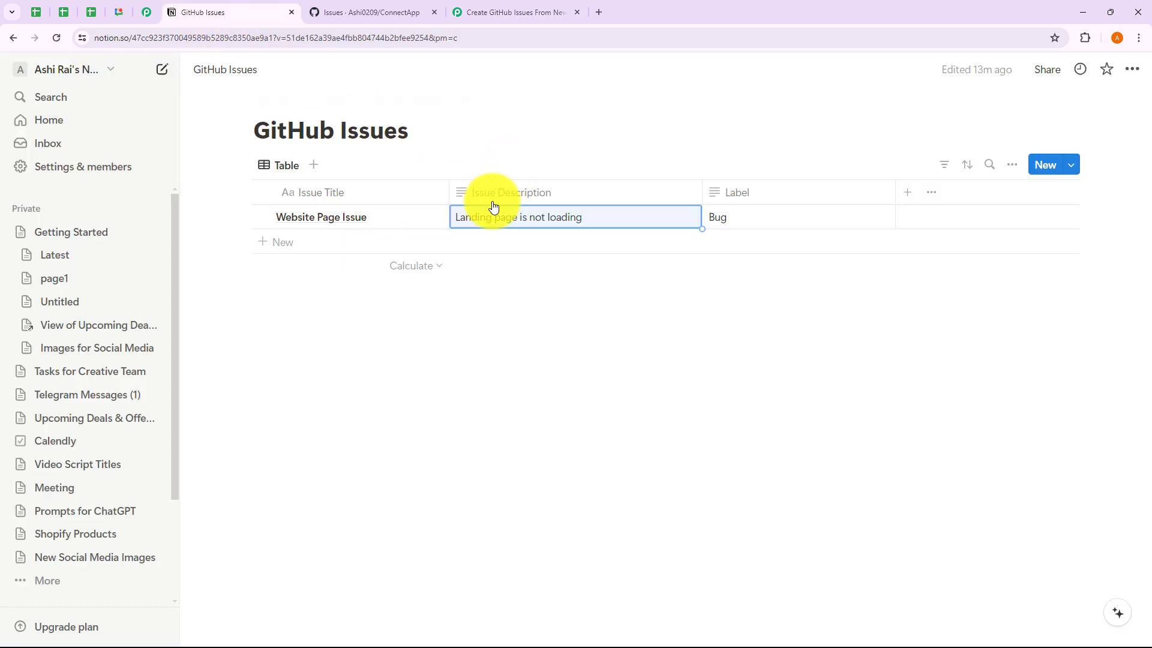
click(597, 300)
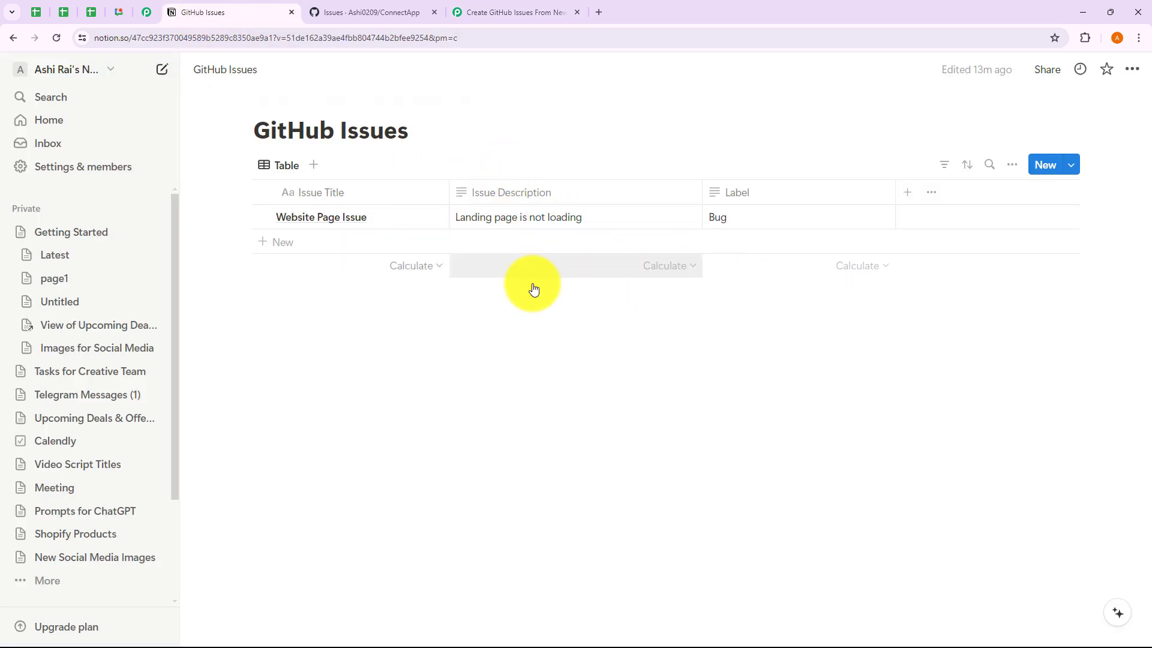
Return to the Pabbly Connect workflow and set the second step's app to GitHub with the action event Create an Issue
click(510, 12)
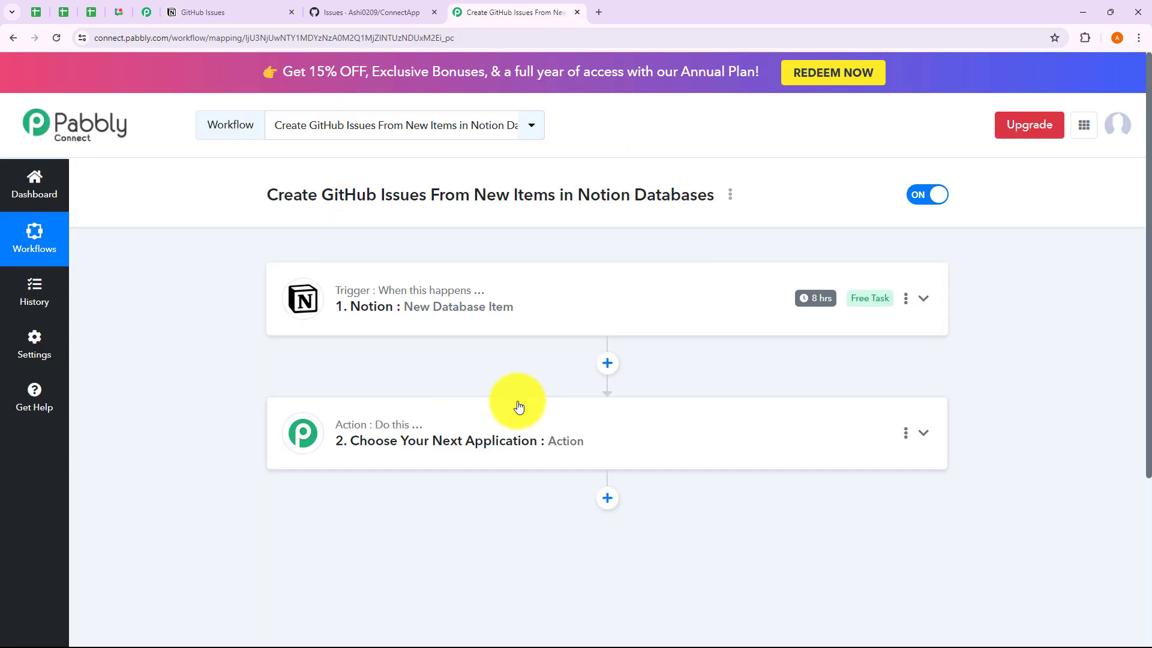
scroll(437, 428, down, 3)
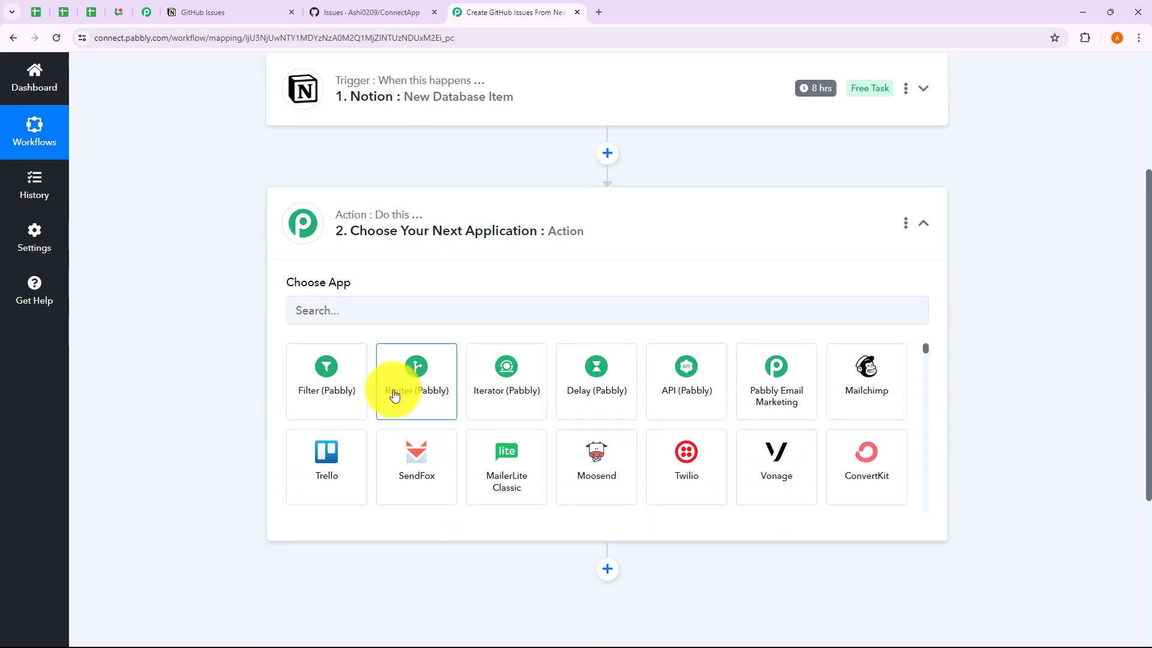
click(379, 317)
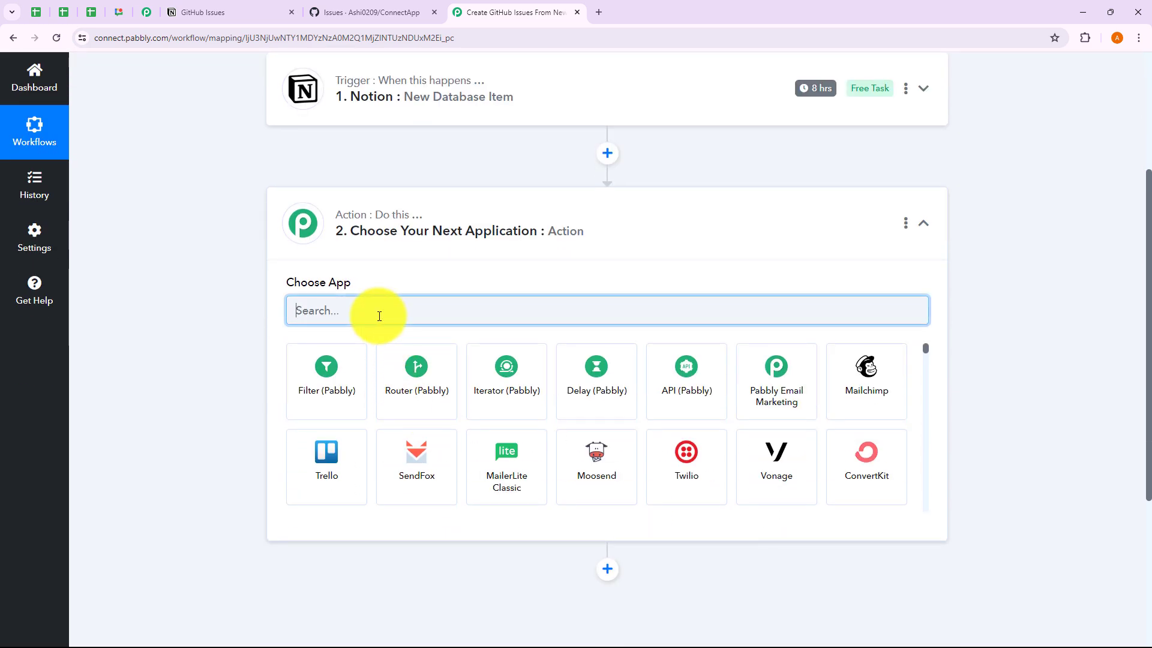
text(GitHU)
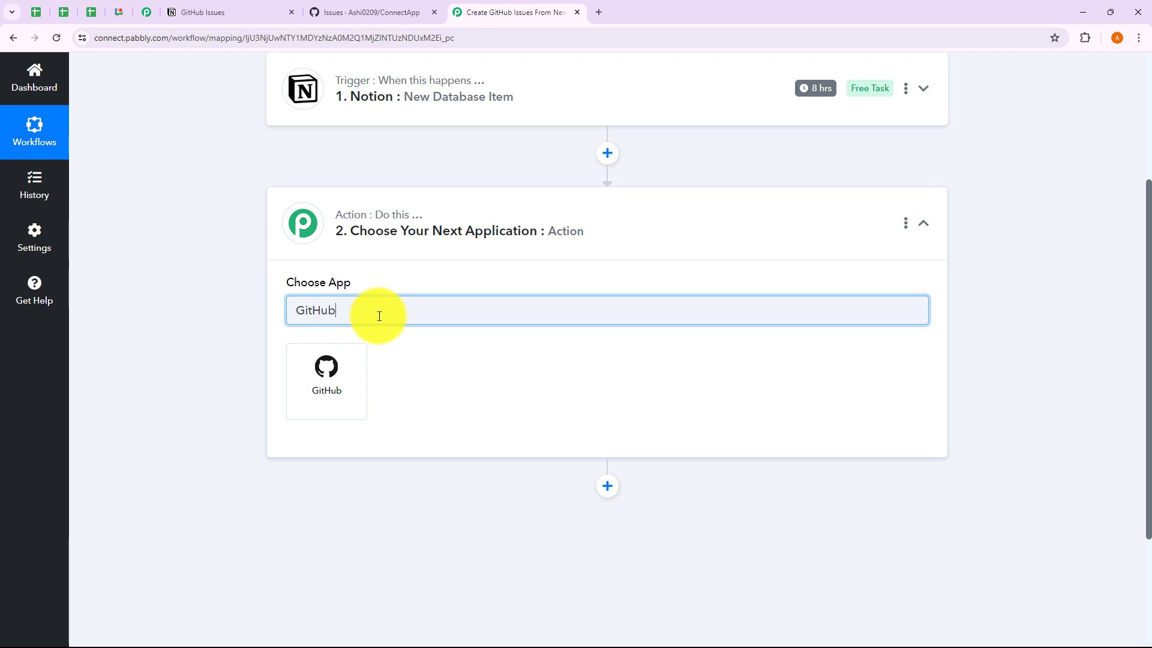
click(326, 381)
click(326, 382)
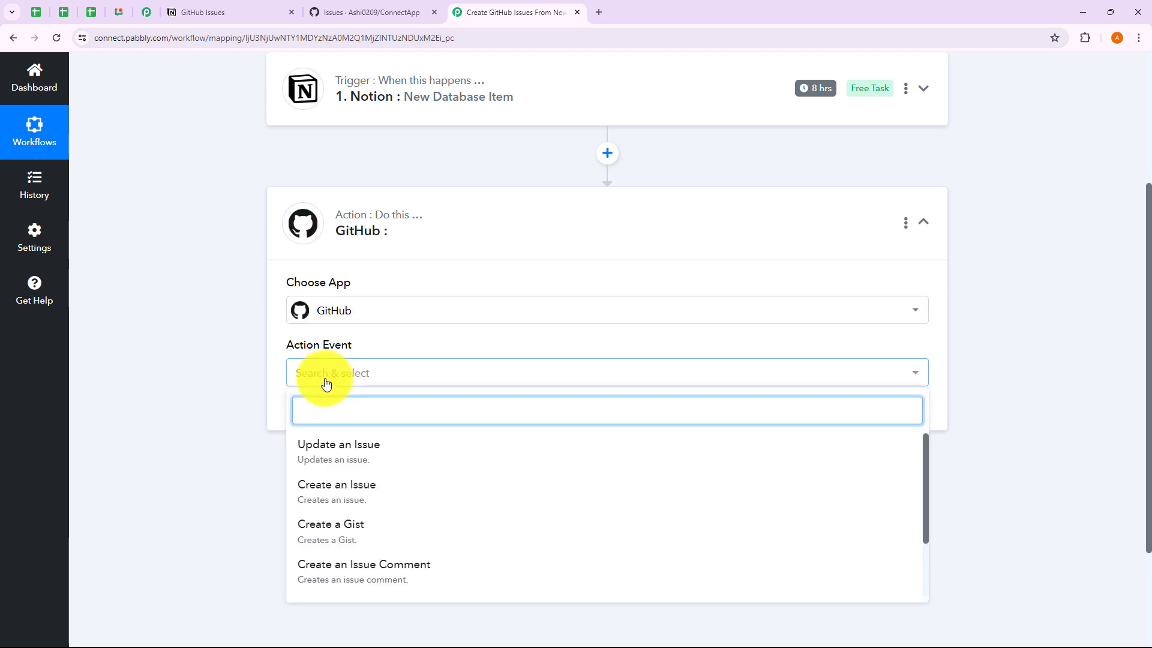
click(317, 496)
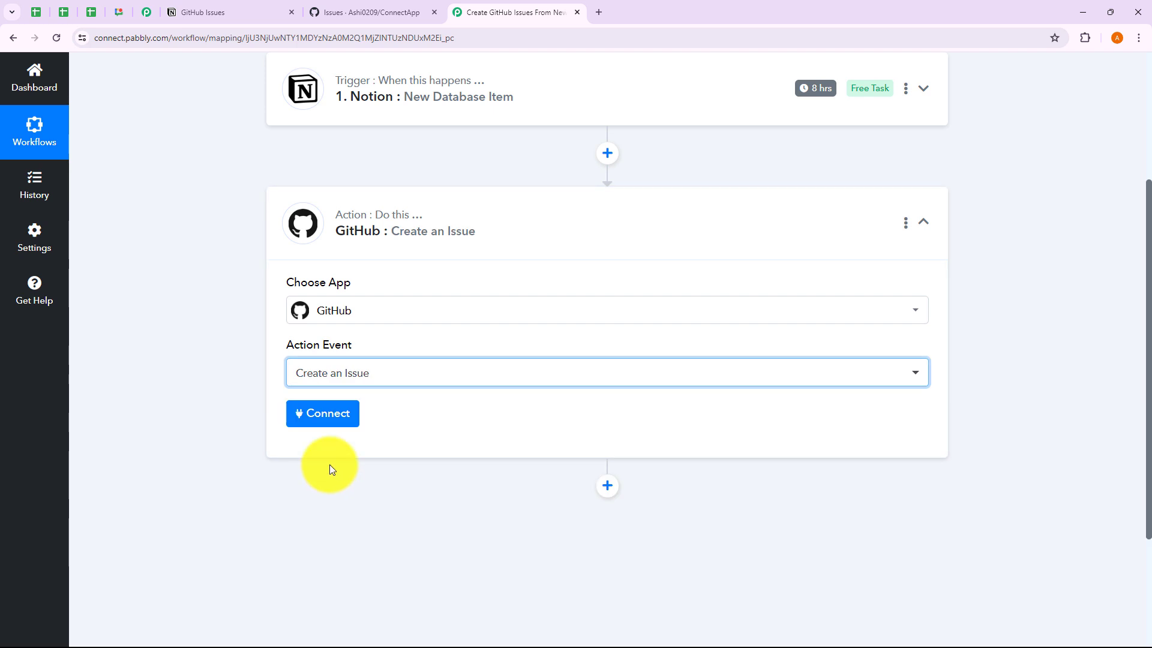
Connect the GitHub action through a new connection and authorize Pabbly Connect to access the GitHub account
click(328, 418)
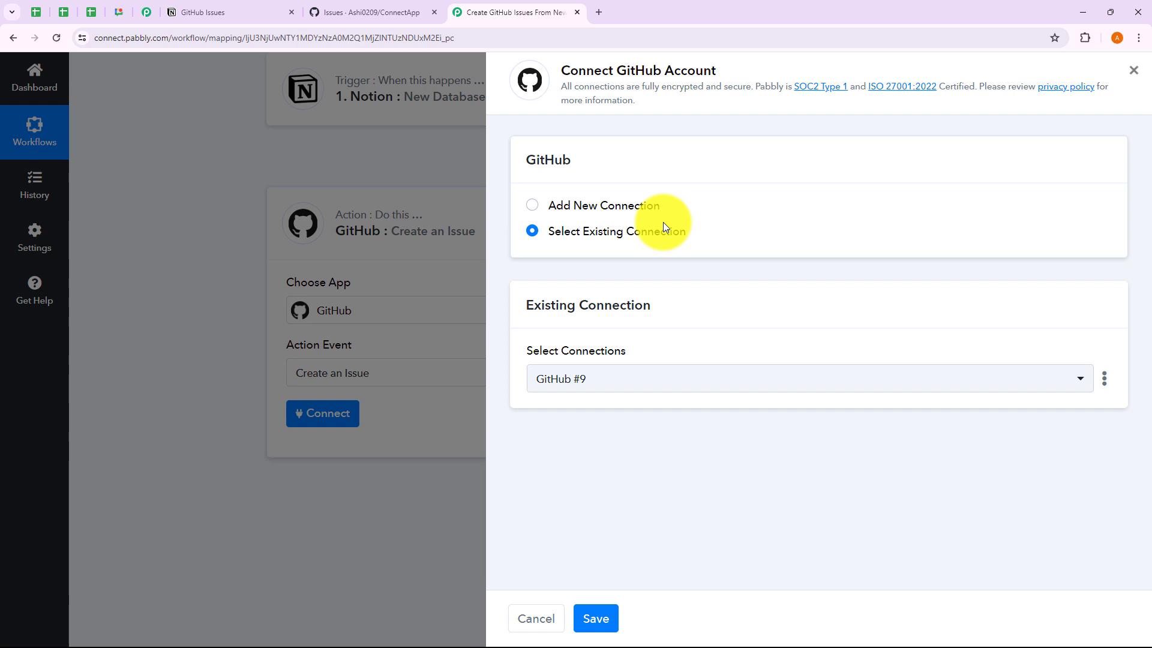
click(533, 207)
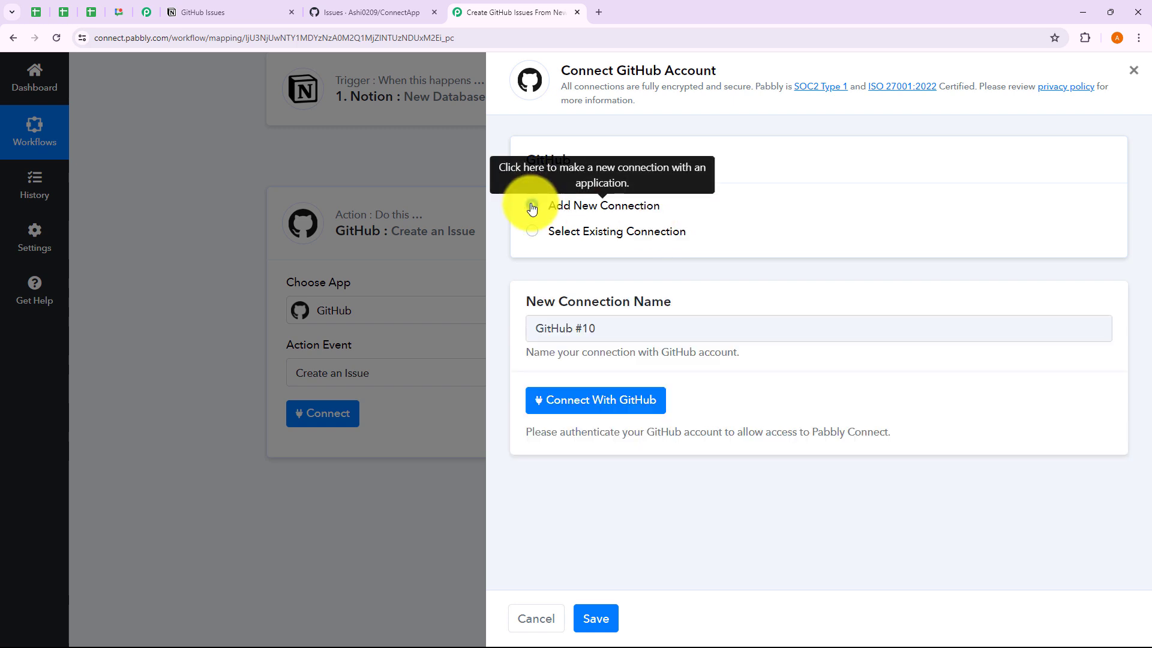
click(535, 237)
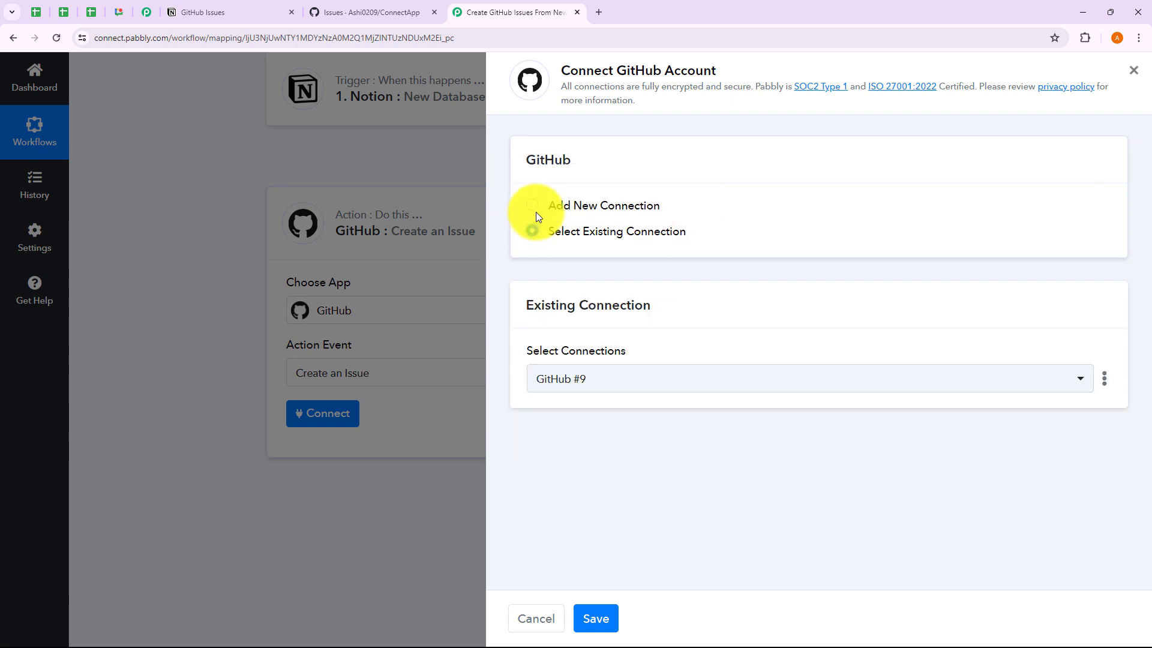
click(533, 206)
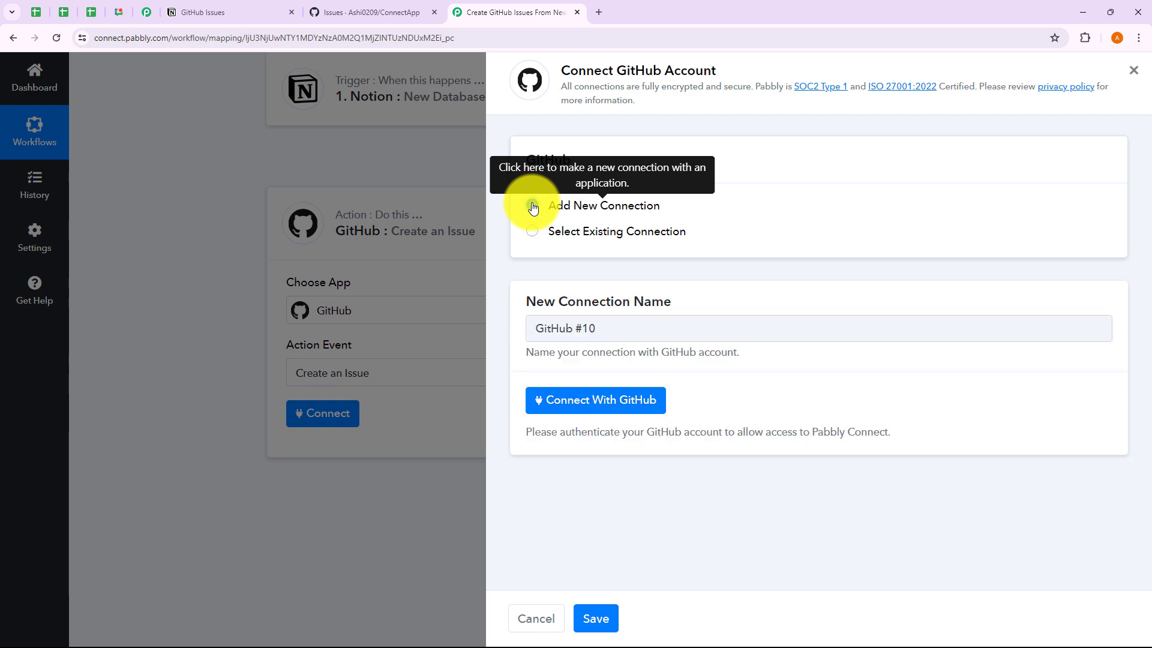
click(604, 401)
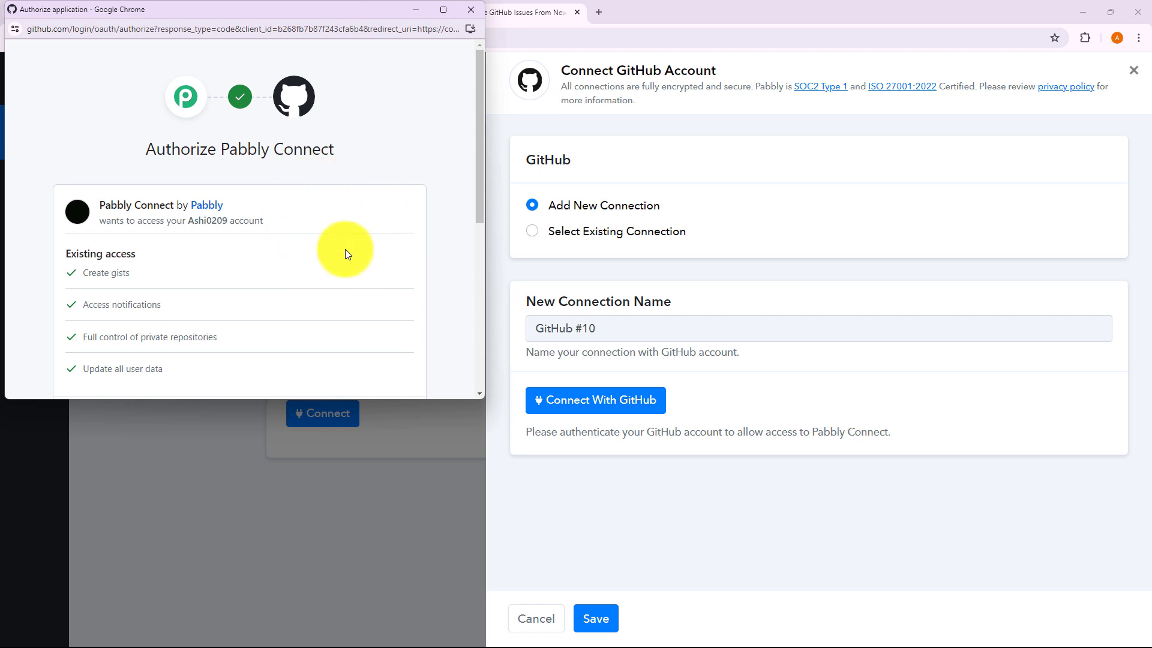
scroll(344, 250, down, 4)
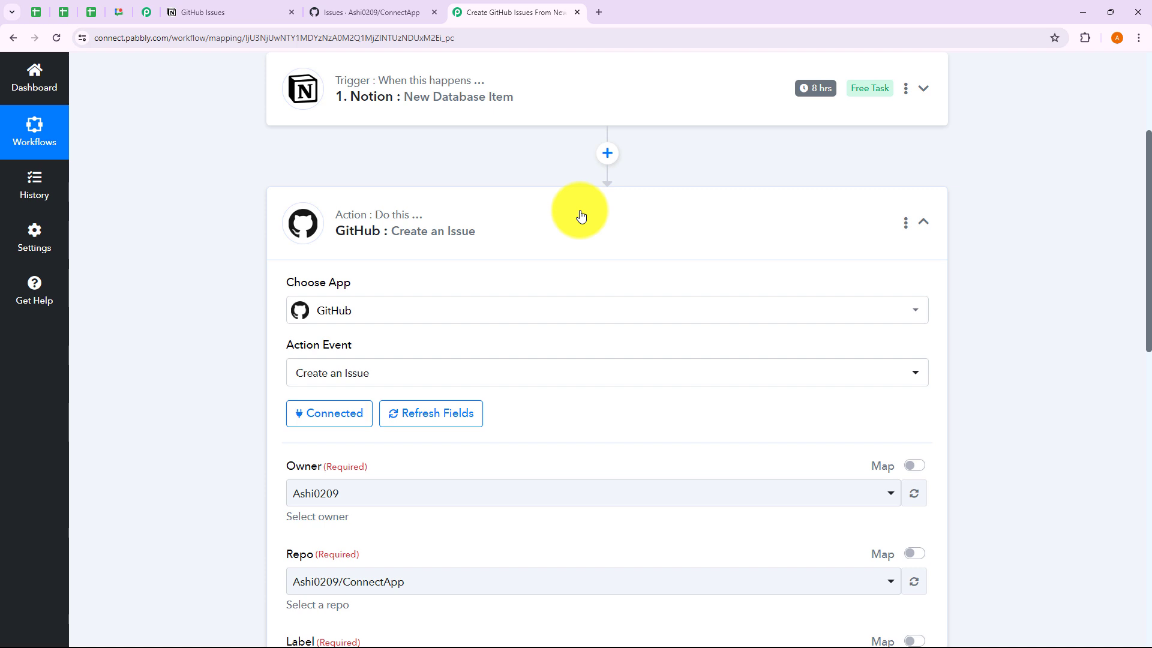
Review the GitHub issue fields and owner choice, and select the ConnectApp repository for the issue
scroll(580, 216, down, 5)
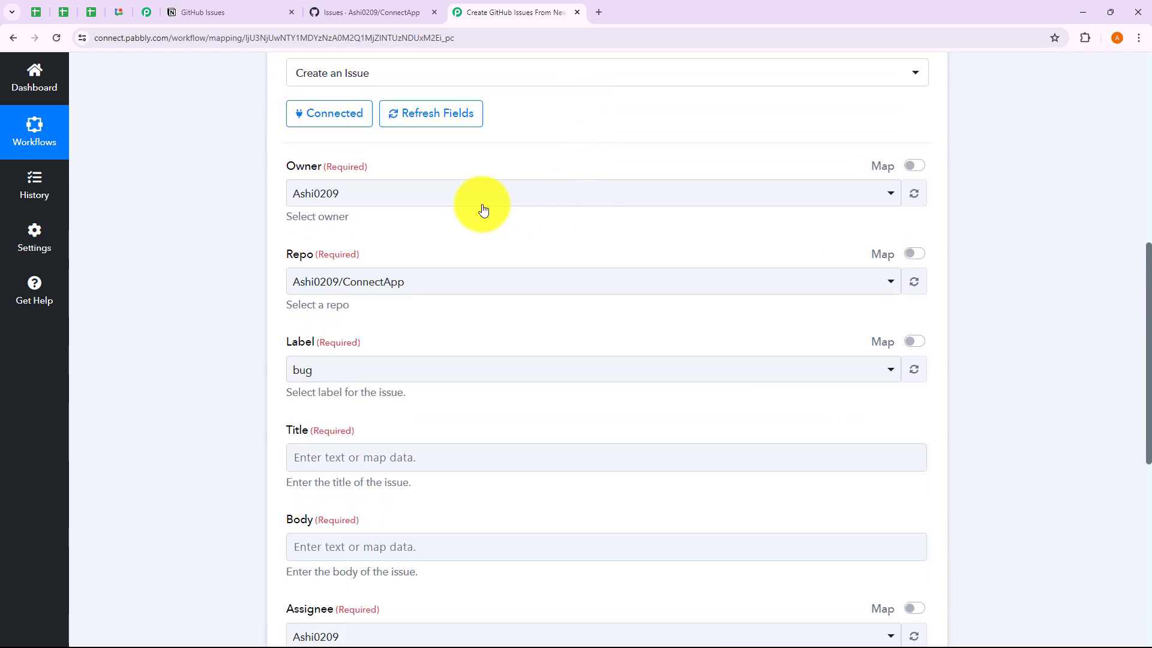
scroll(337, 359, down, 2)
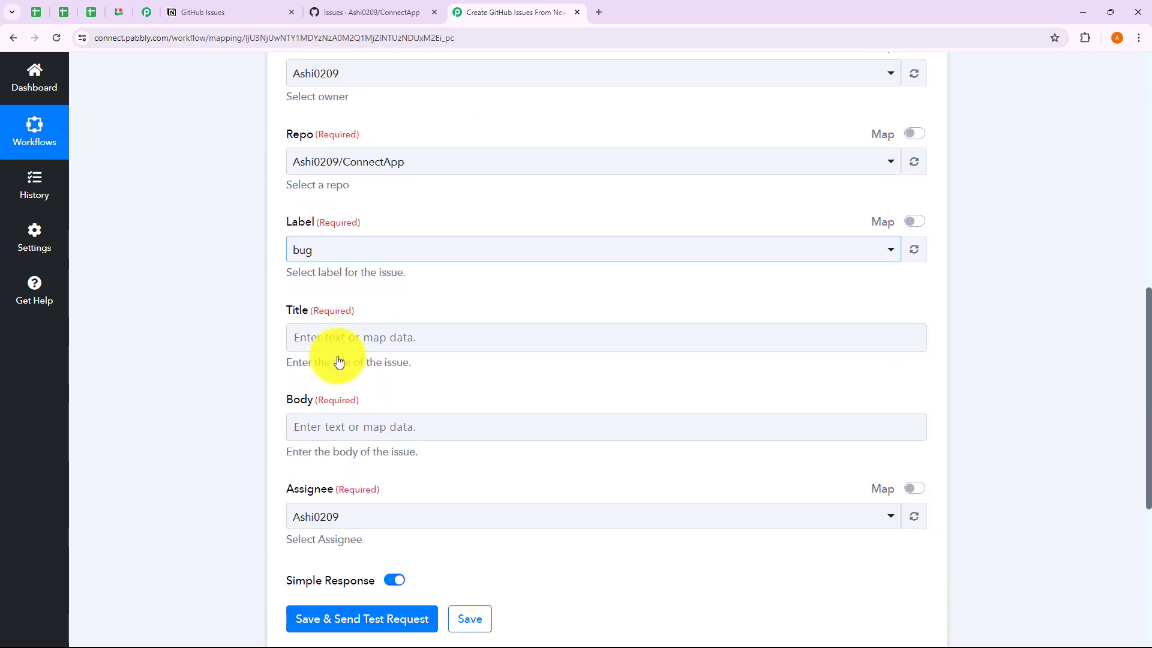
scroll(470, 420, up, 2)
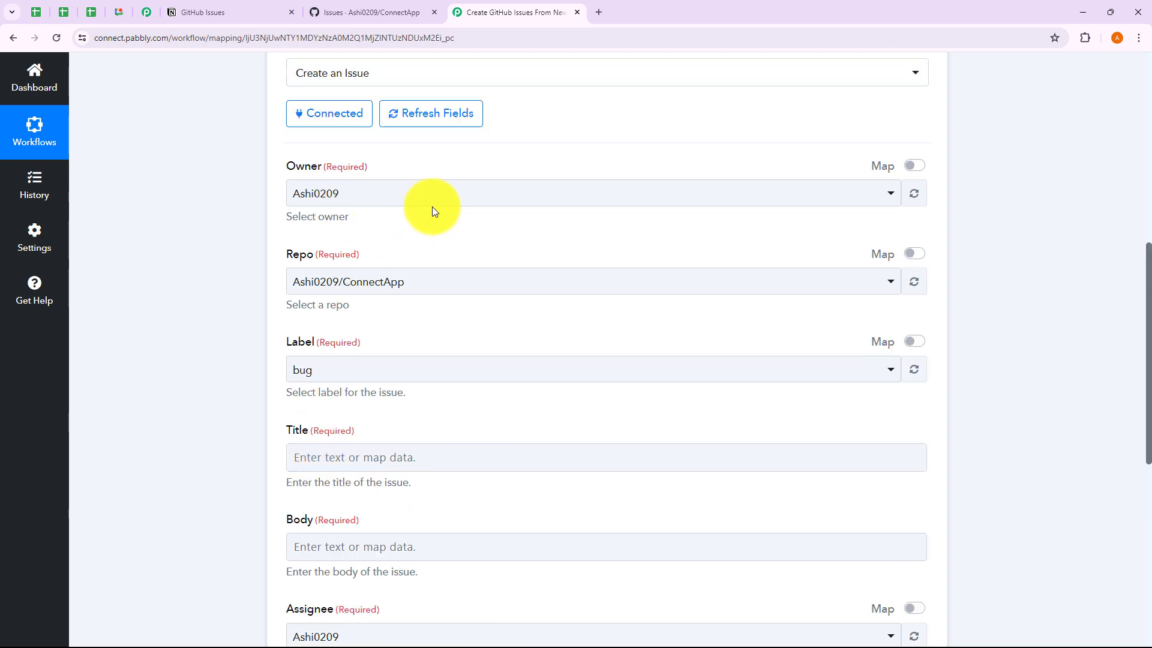
click(380, 195)
click(225, 230)
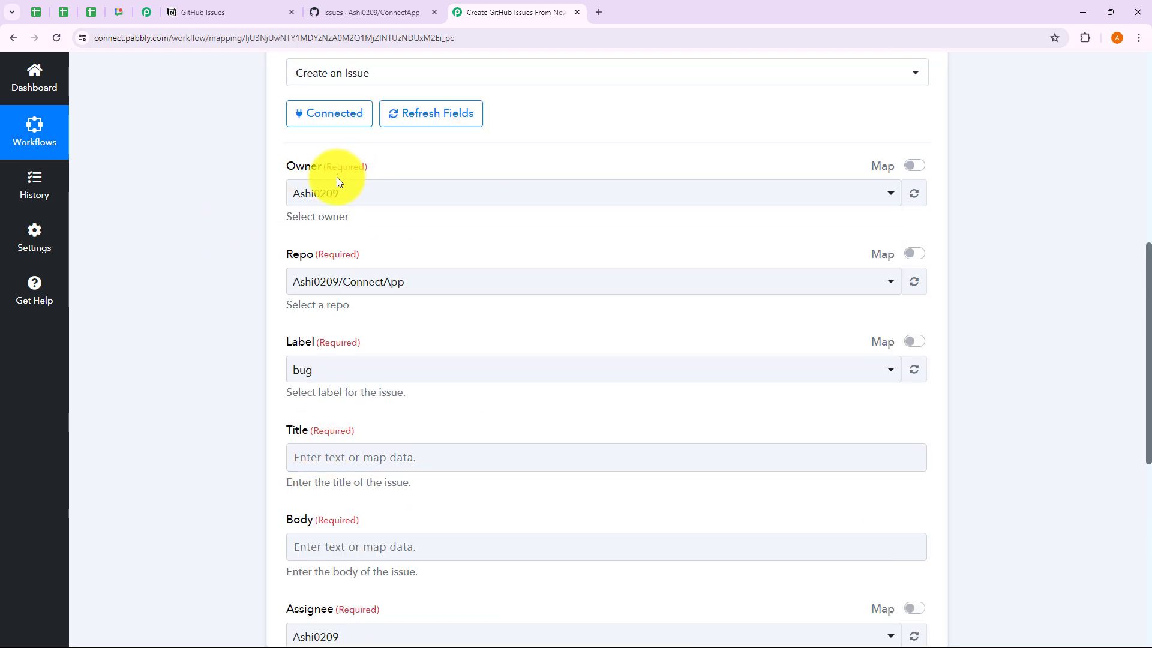
click(426, 280)
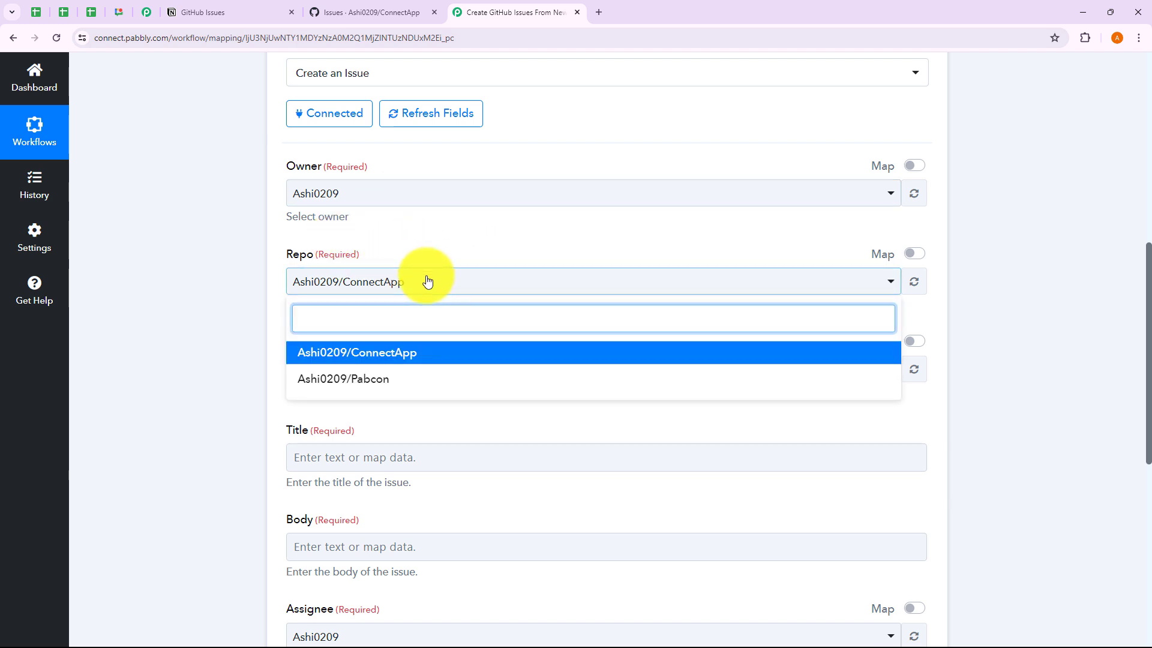
click(399, 353)
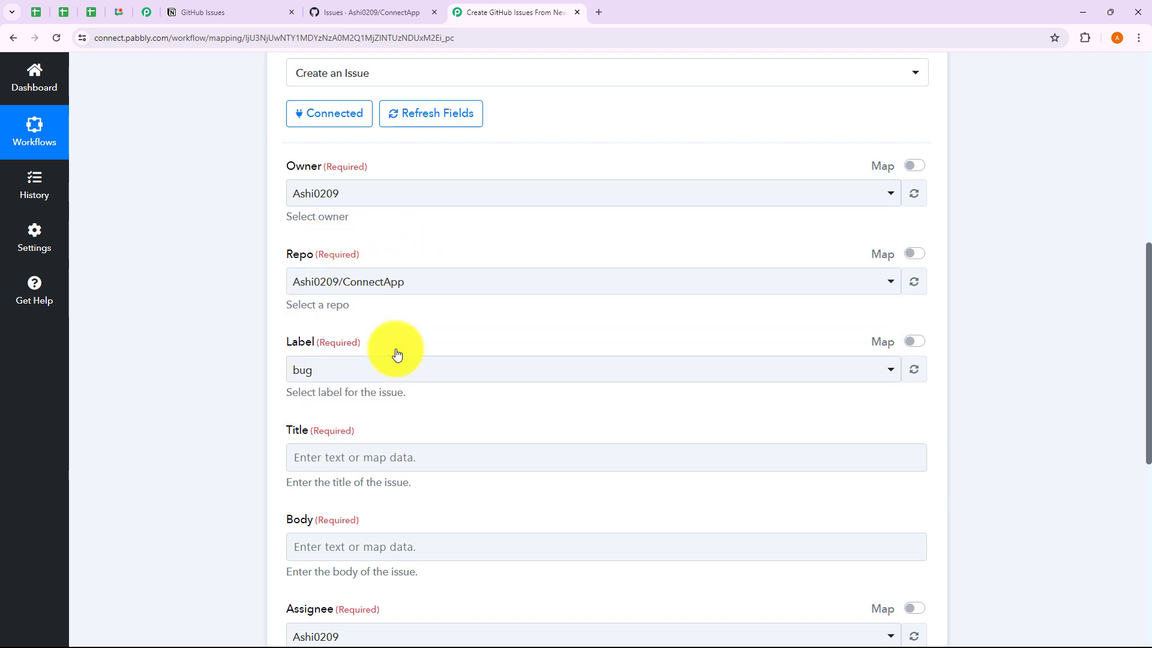
Examine the available label options for the GitHub issue and compare them with the Label column of Notion's GitHub Issues table
scroll(273, 285, down, 2)
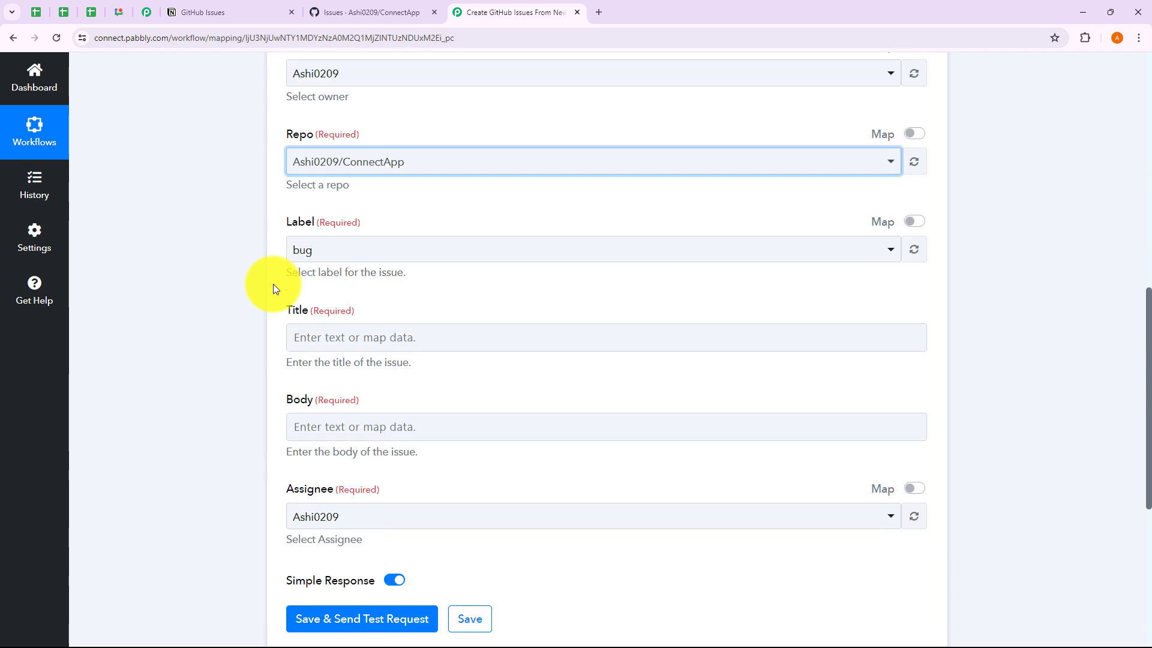
click(326, 253)
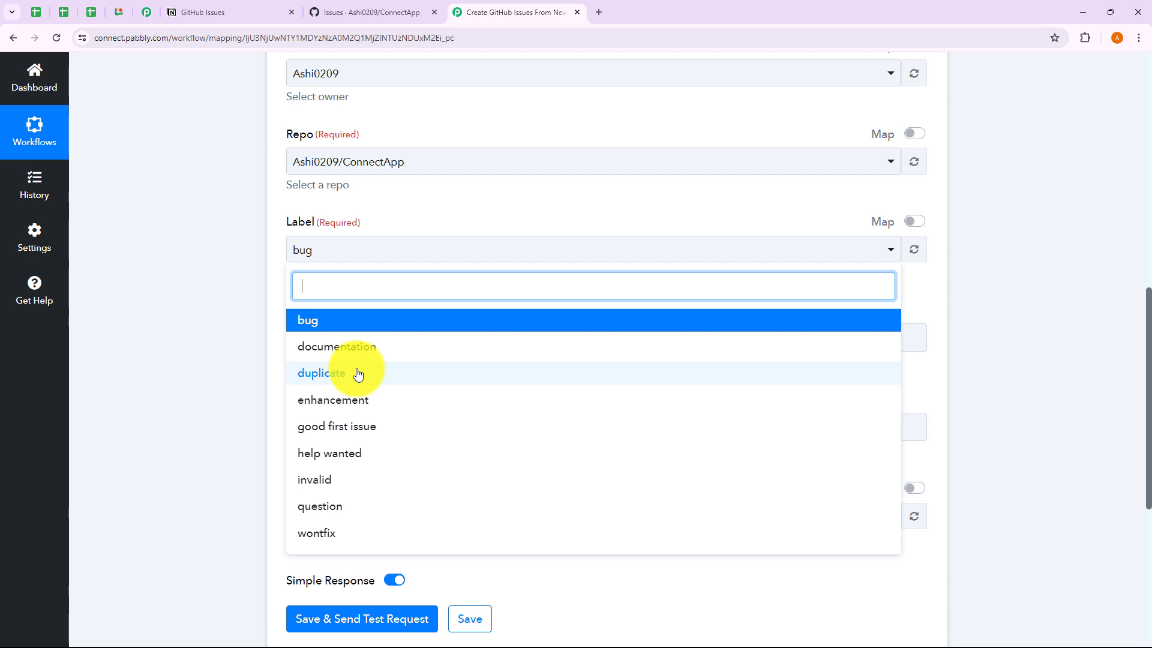
click(237, 350)
scroll(317, 206, down, 1)
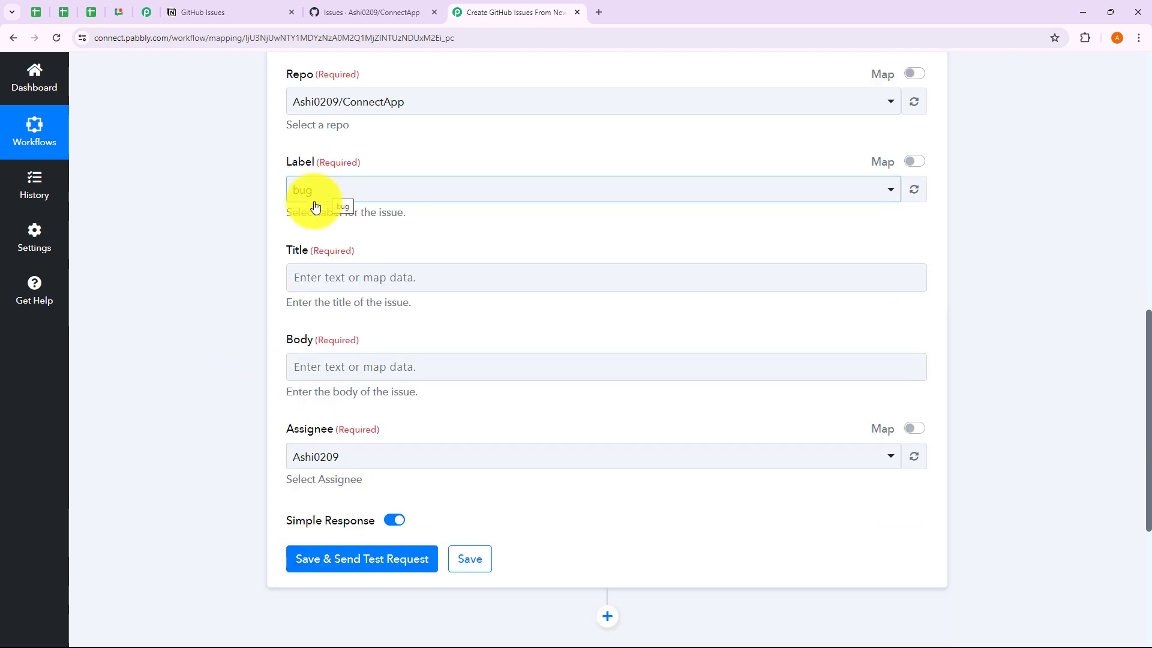
click(419, 198)
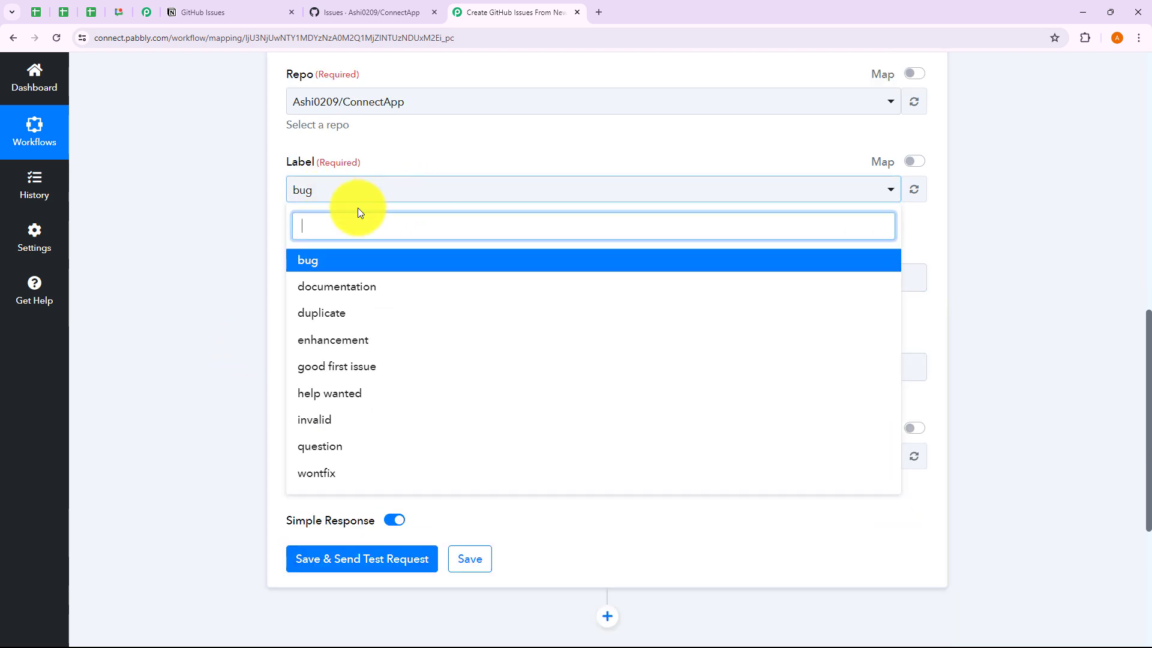
click(207, 220)
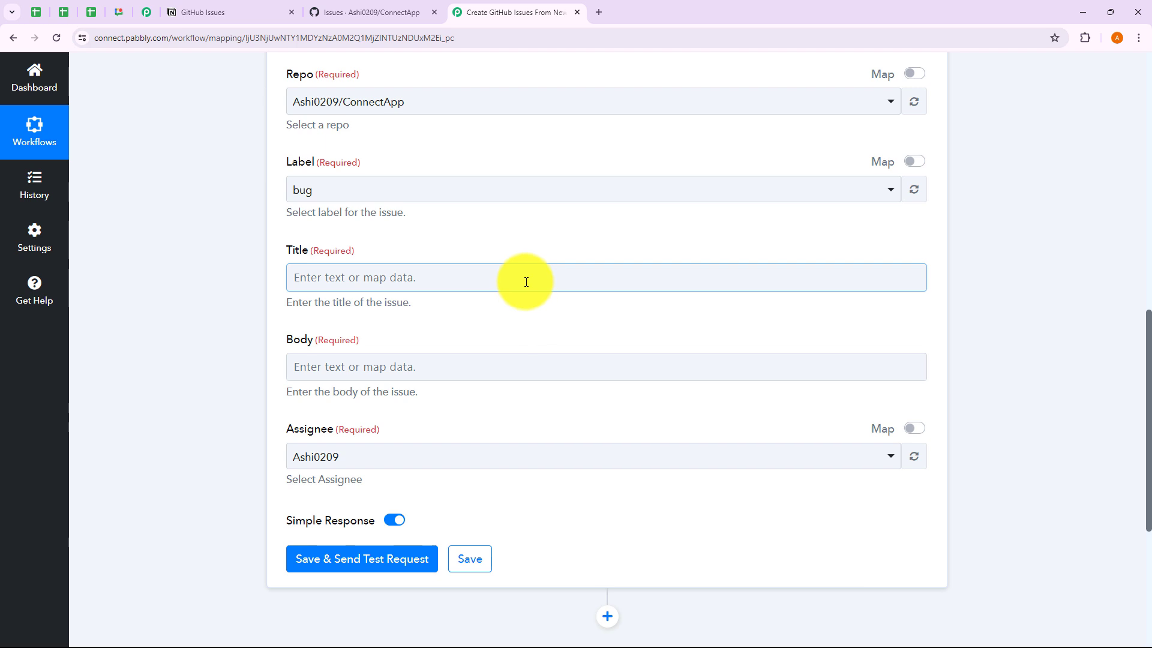
click(460, 190)
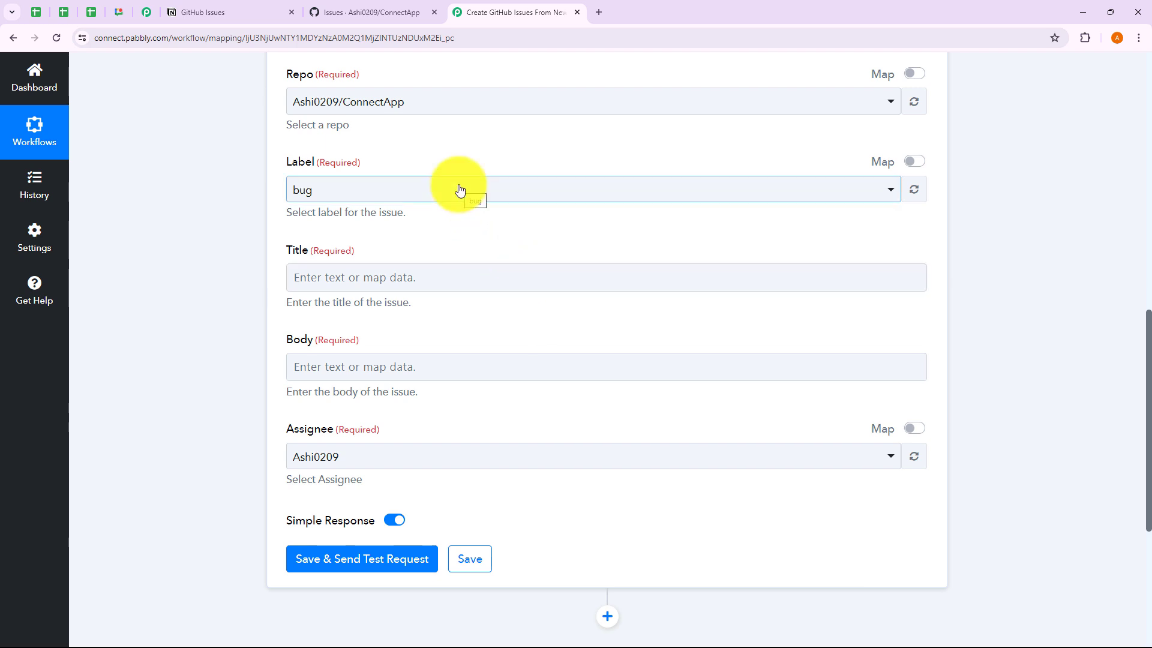
click(459, 189)
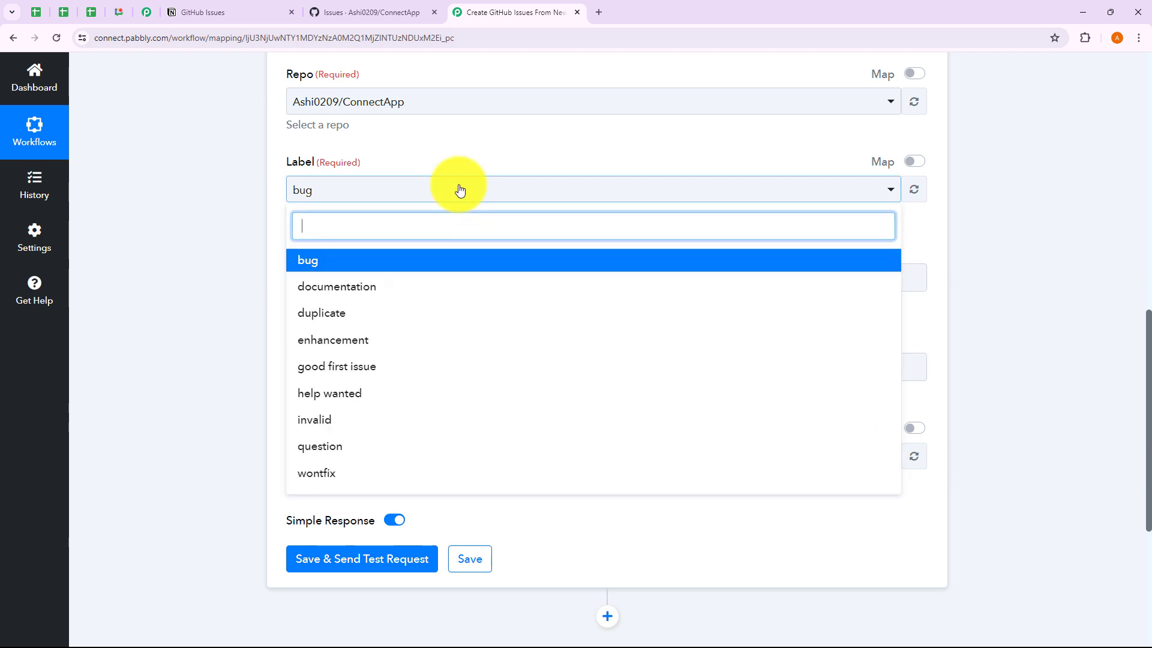
click(233, 206)
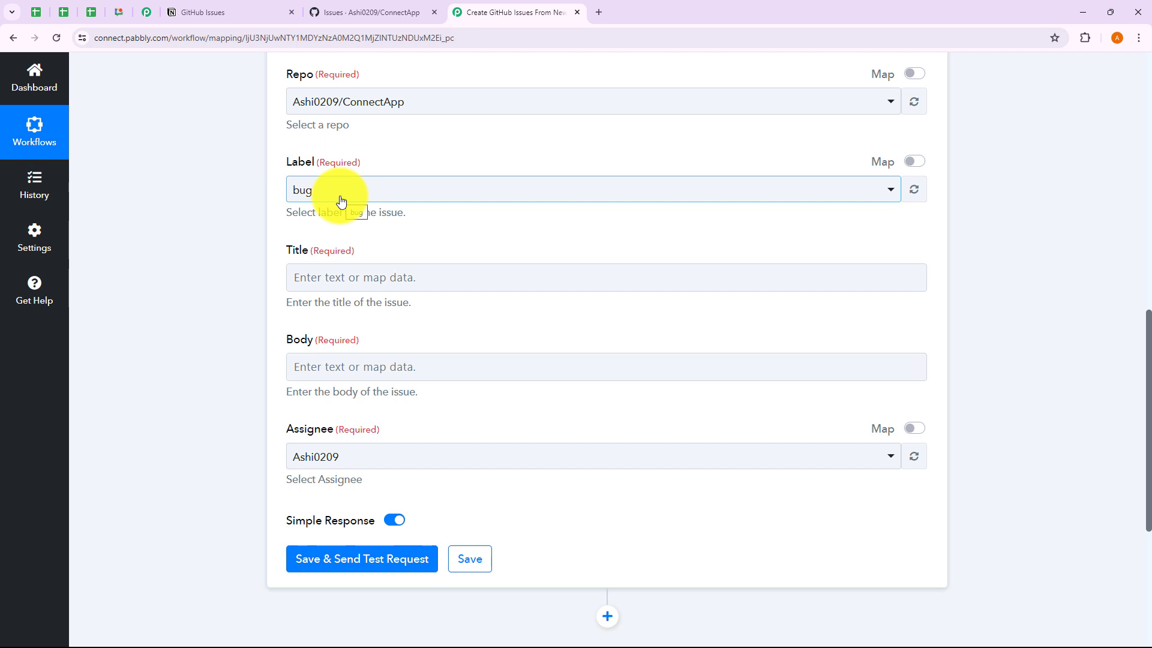
click(221, 16)
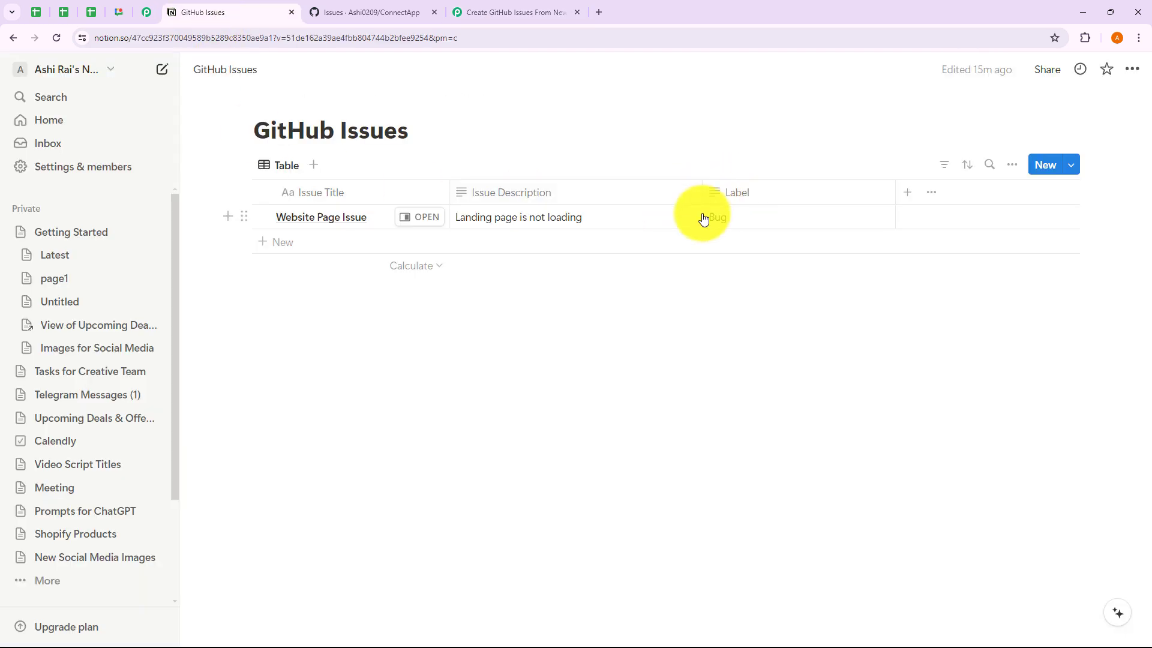
click(475, 12)
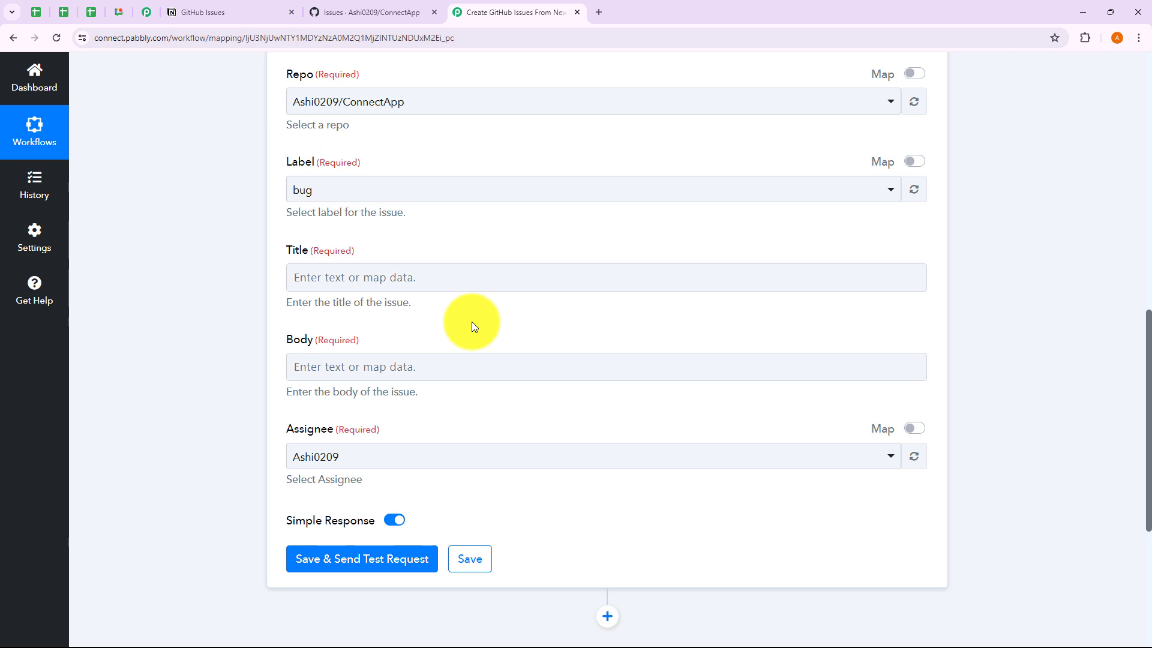
Enable mapping for the issue's Label and replace the fixed value with the Notion trigger's Properties Label Rich Text 0 Text Content
click(919, 170)
drag(329, 190, 261, 193)
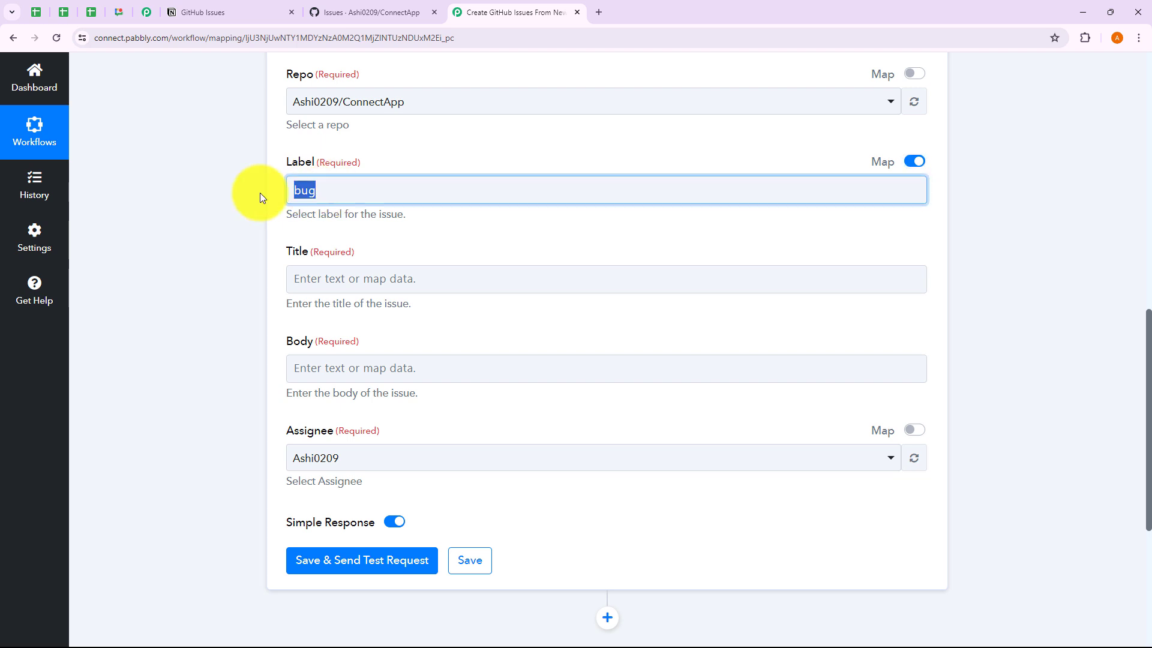
key(BackSpace)
click(329, 193)
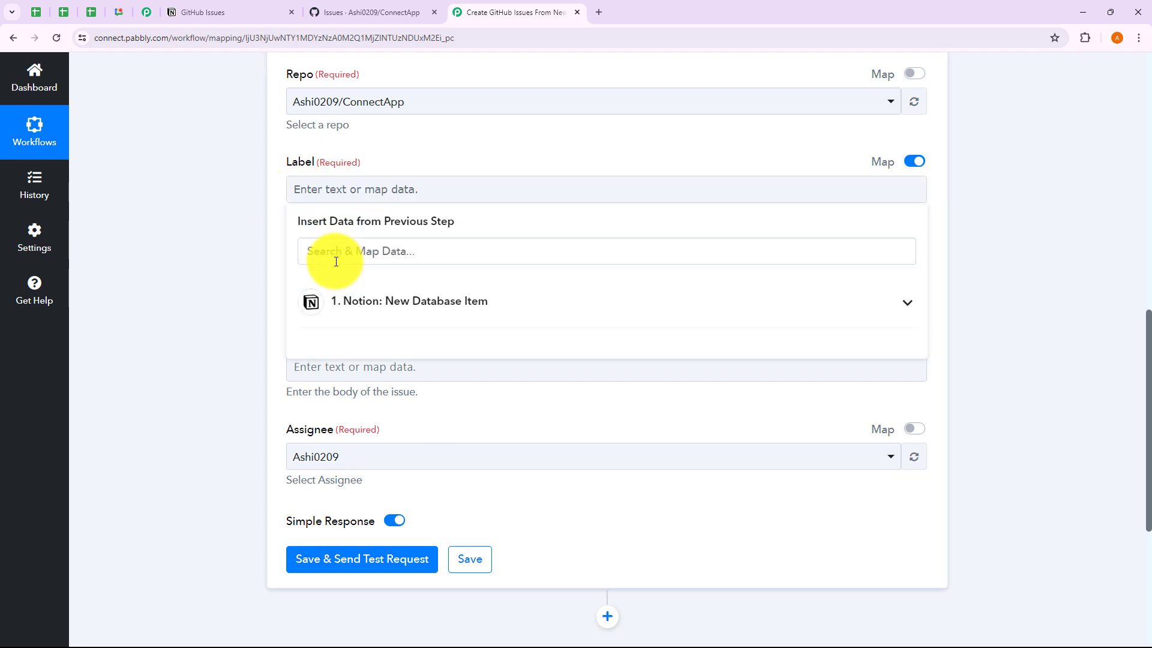
click(340, 308)
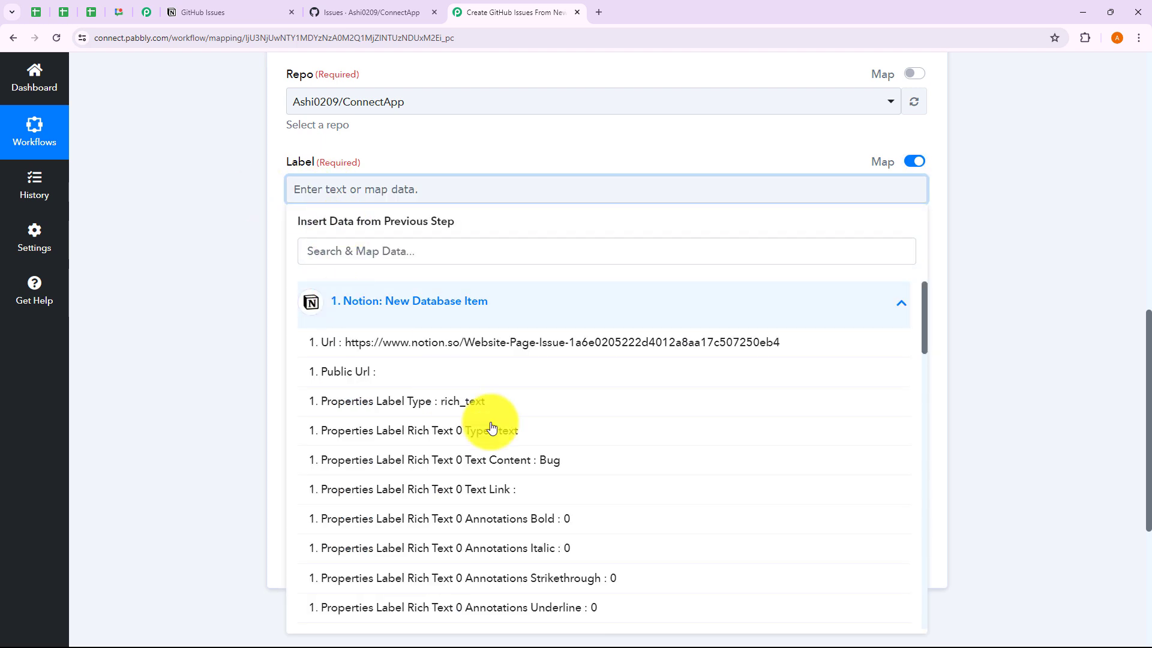
click(514, 462)
click(239, 261)
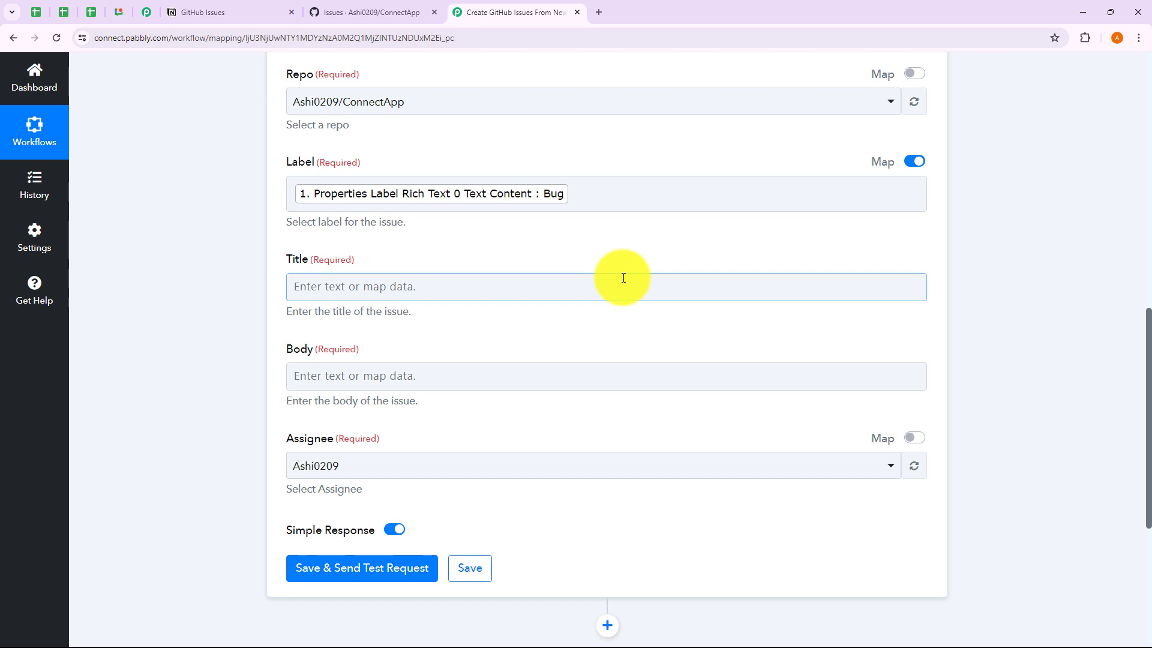
click(579, 193)
click(532, 324)
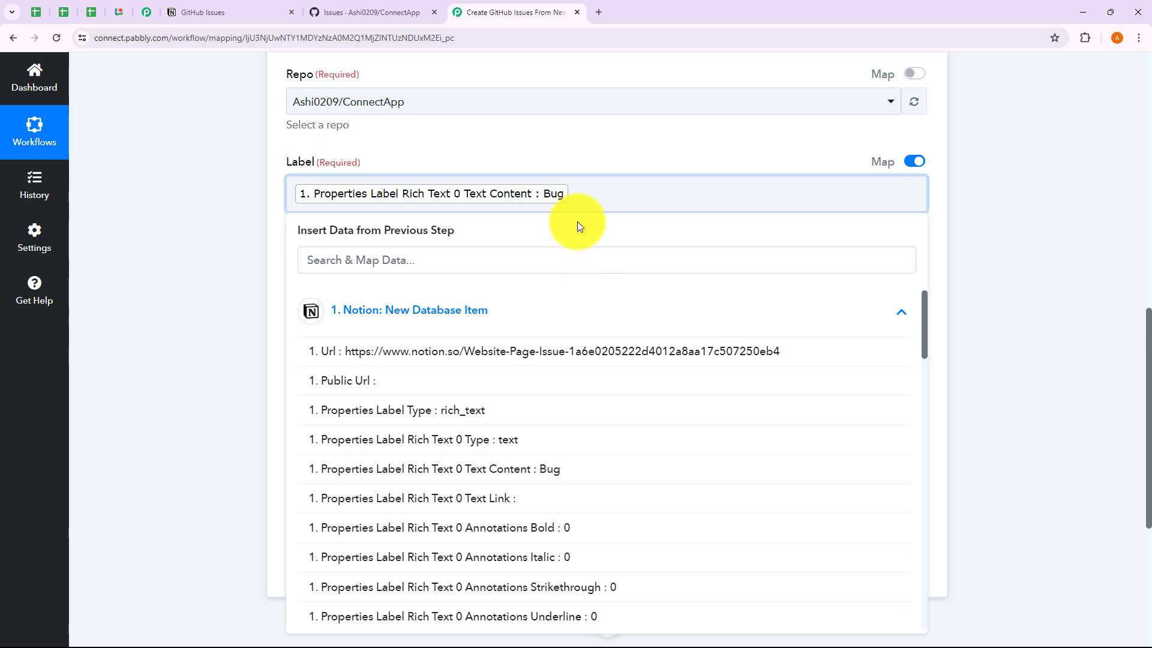
click(244, 247)
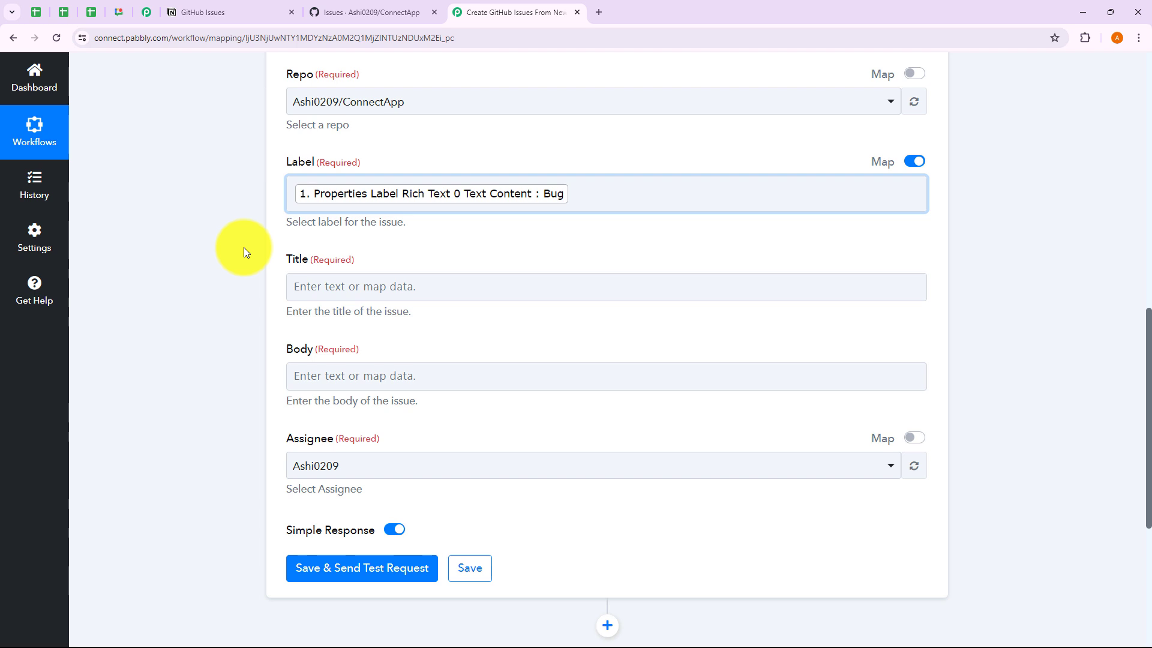
Map the GitHub issue's Title to the Notion trigger's Properties Issue Title Title 0 Text Content
click(398, 293)
click(418, 409)
scroll(252, 343, down, 3)
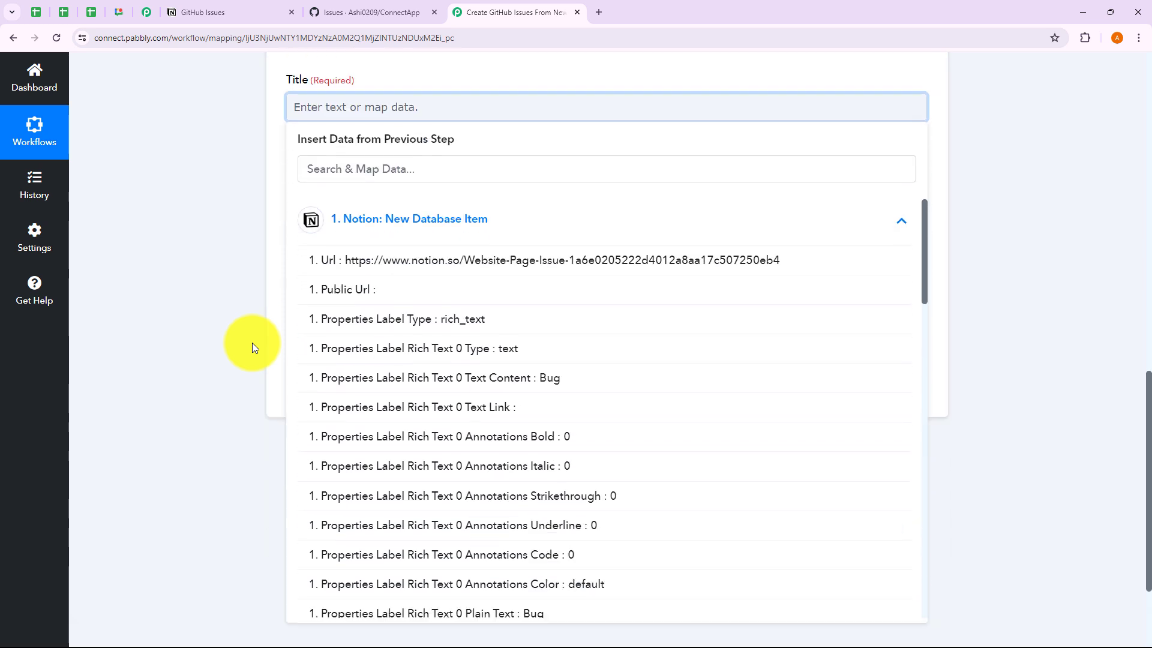
scroll(509, 375, down, 2)
scroll(508, 375, down, 4)
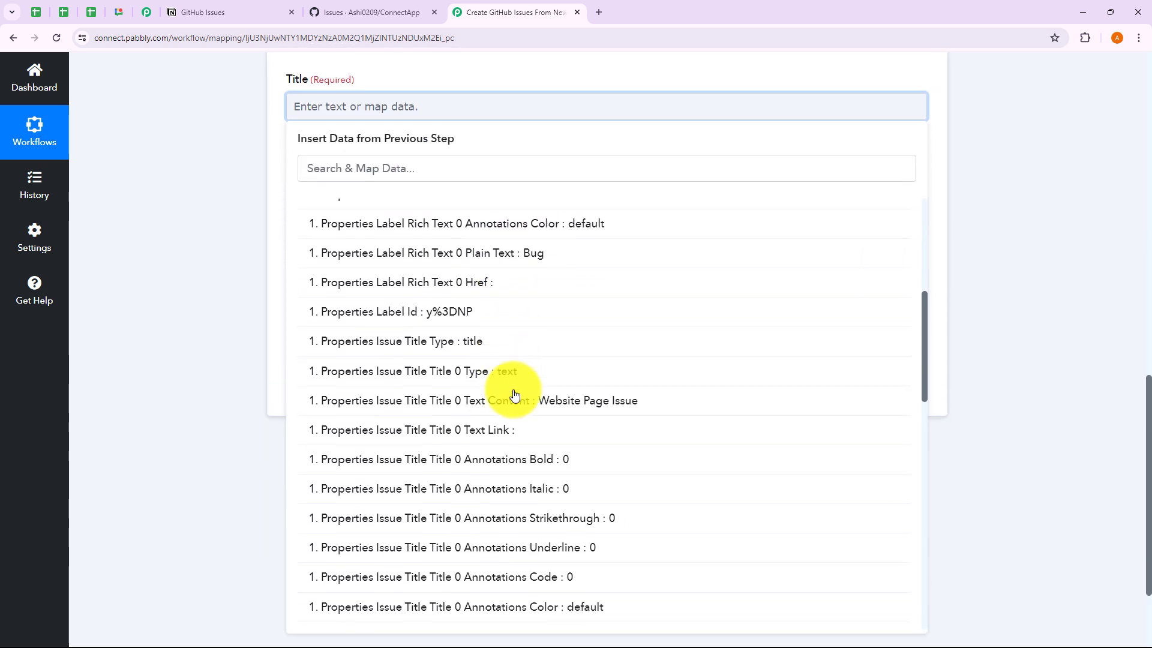
click(521, 408)
click(204, 271)
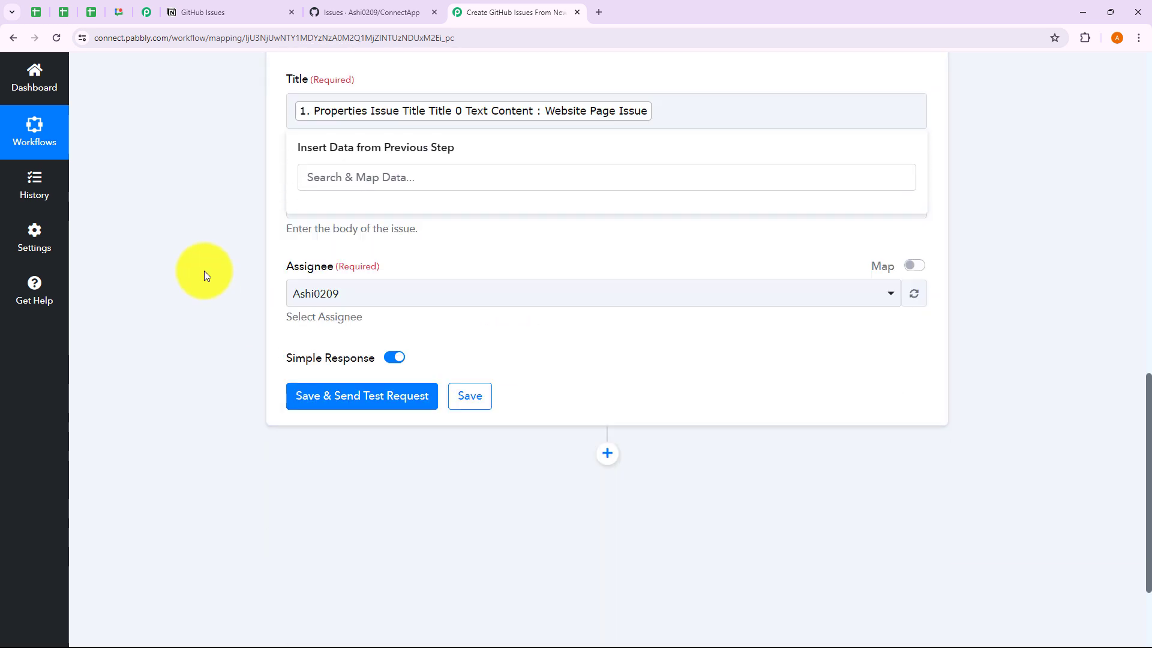
Map the GitHub issue's Body to the Notion trigger's Properties Issue Description Rich Text 0 Text Content
click(310, 209)
click(360, 334)
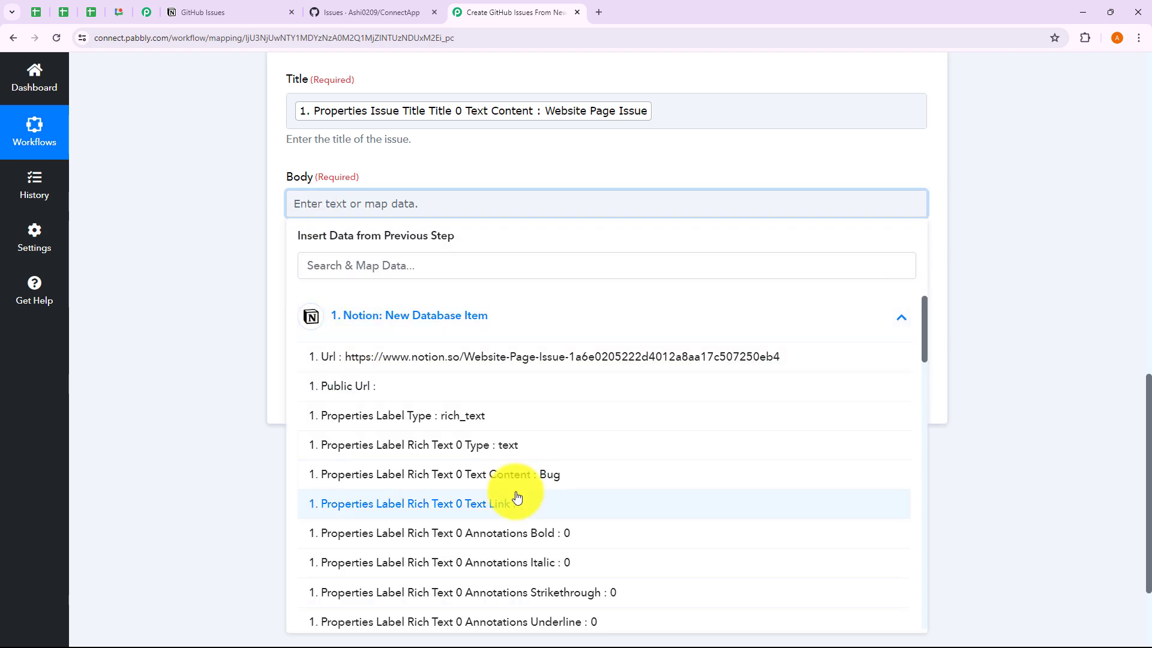
scroll(514, 497, down, 7)
scroll(517, 497, down, 5)
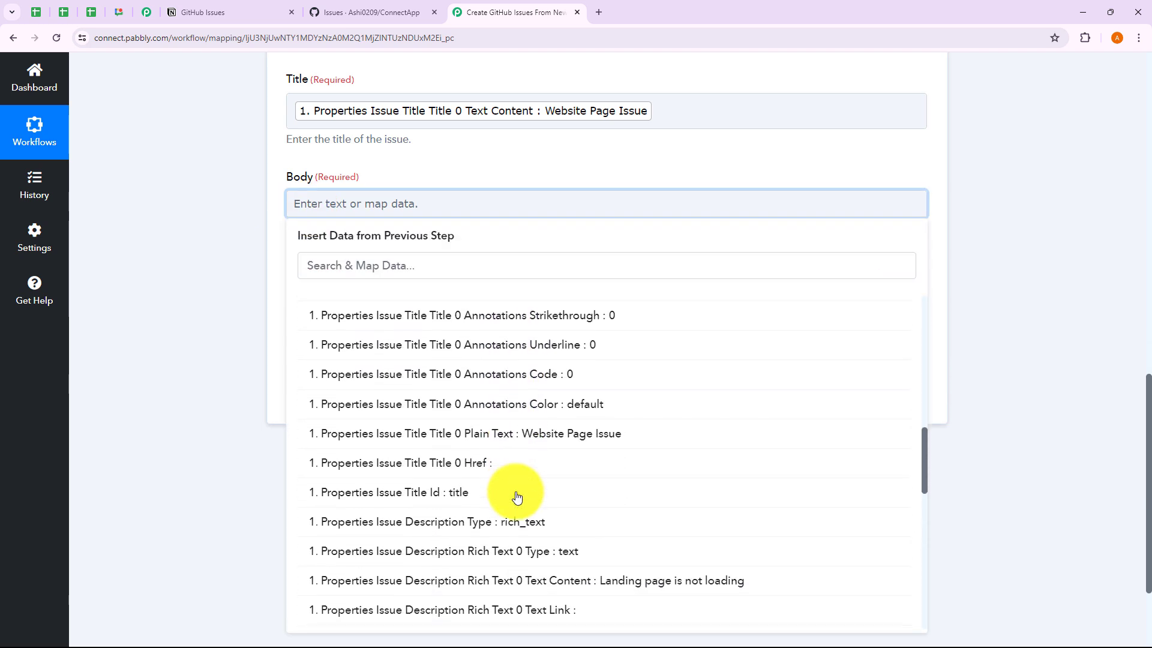
click(624, 528)
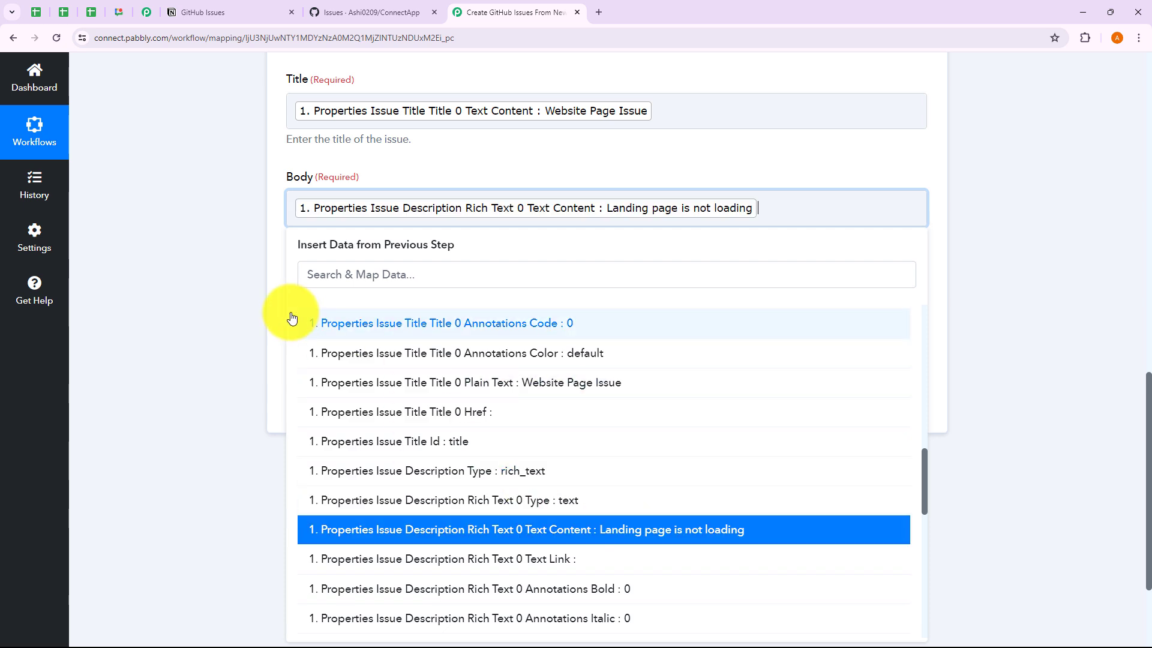
click(247, 282)
Check the available assignees and the mapped issue fields, and save the GitHub action while sending a test request
click(383, 313)
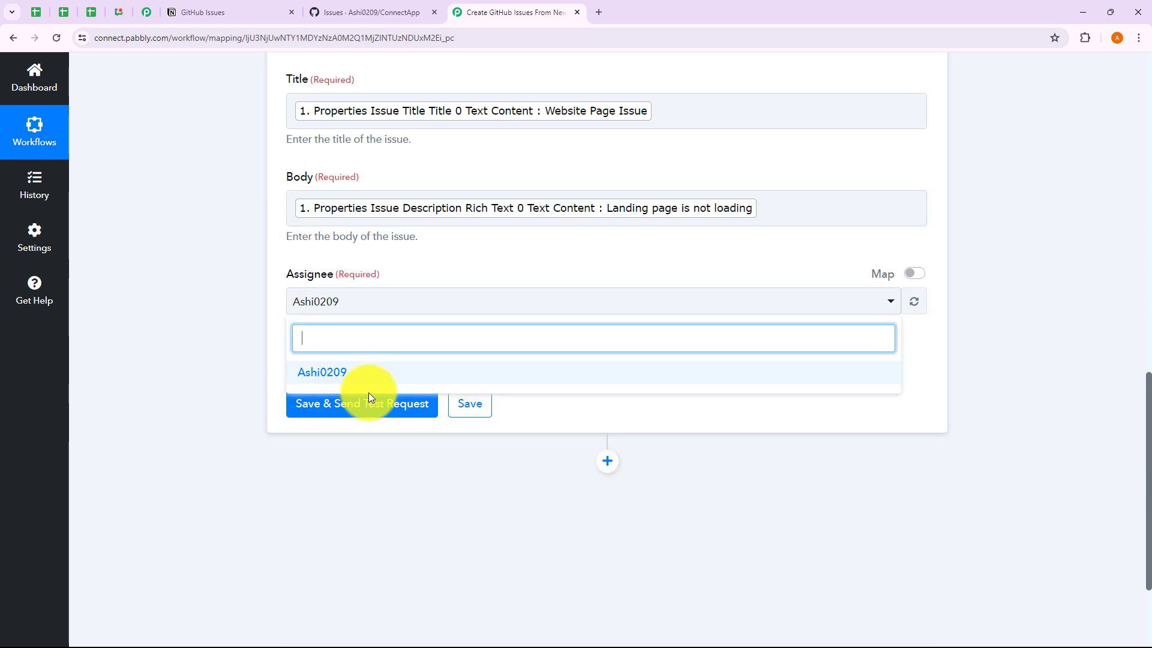
click(204, 332)
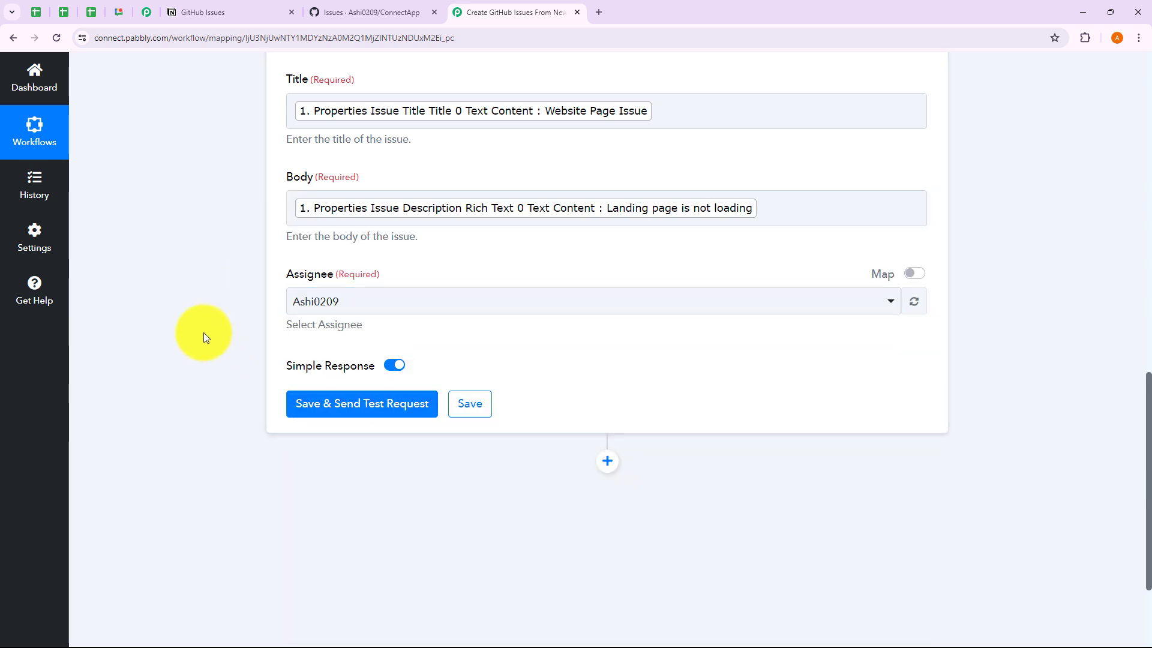
scroll(588, 339, up, 2)
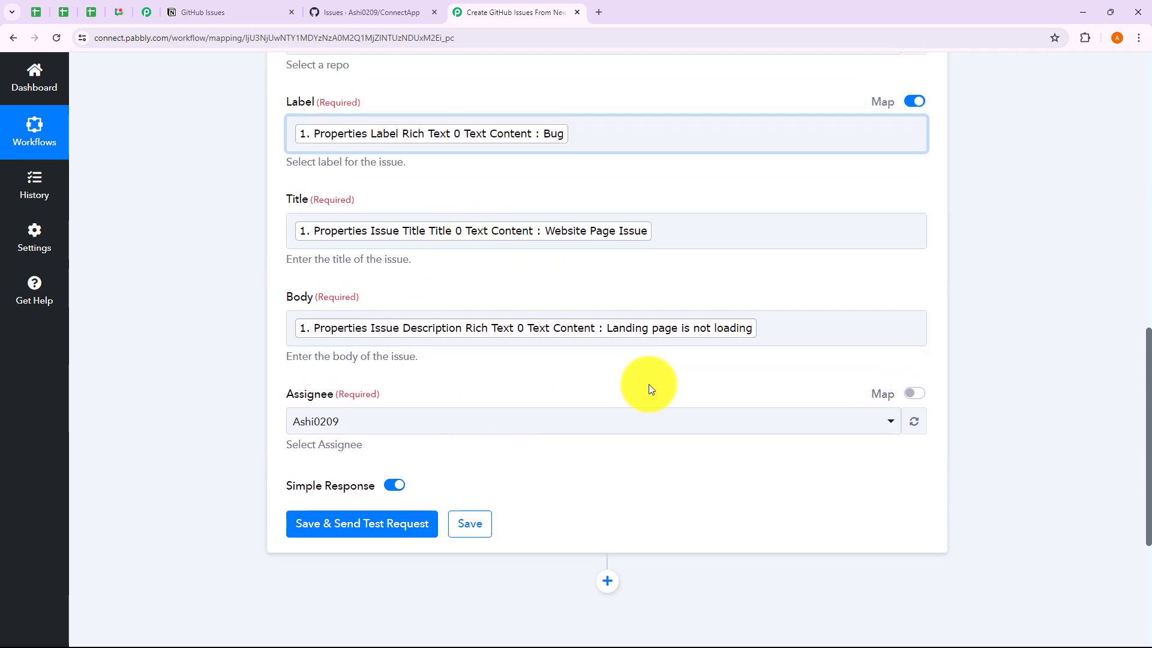
scroll(649, 389, down, 5)
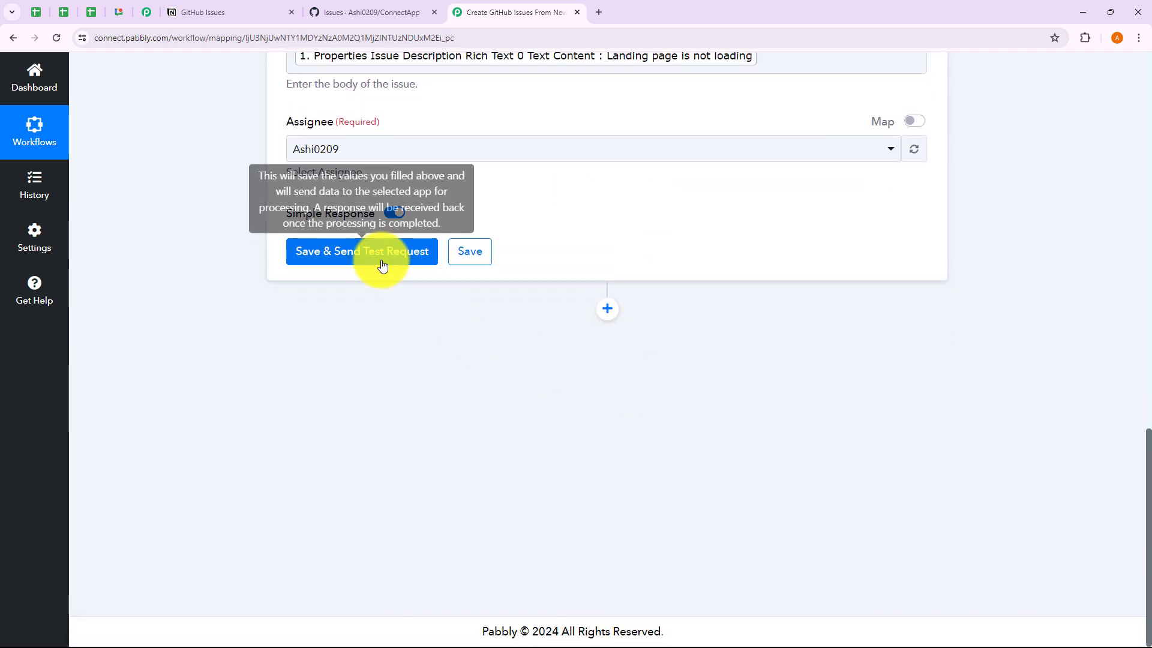
click(381, 252)
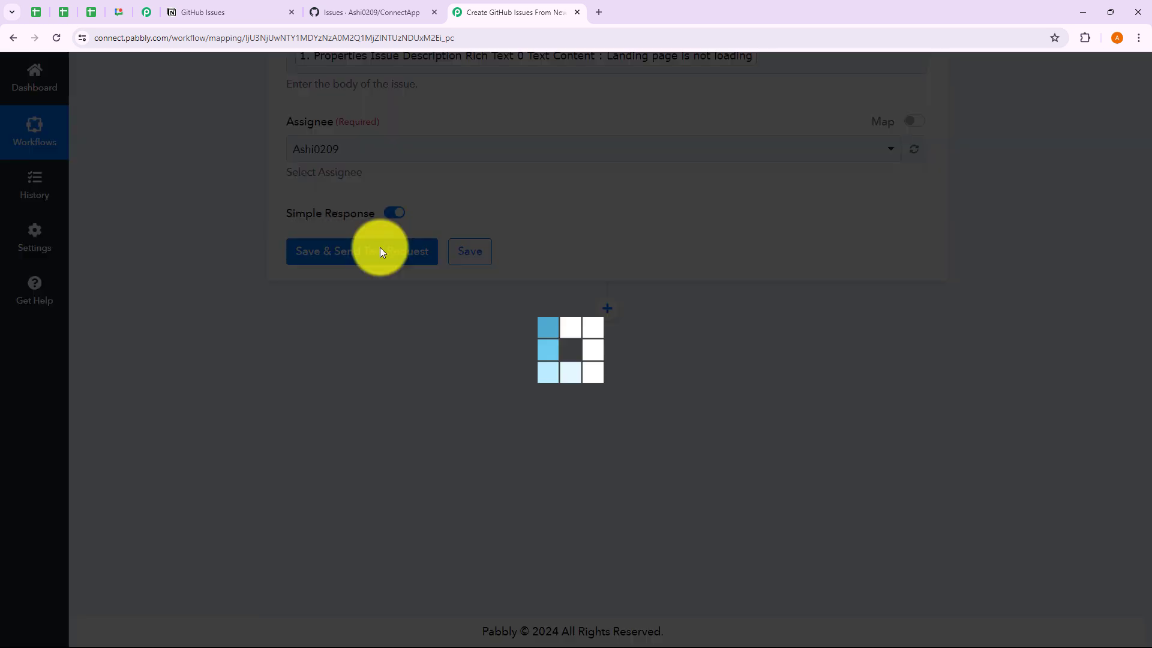
Examine the title, label, assignee and body in the GitHub test response, and collapse the Create an Issue action
scroll(961, 328, down, 4)
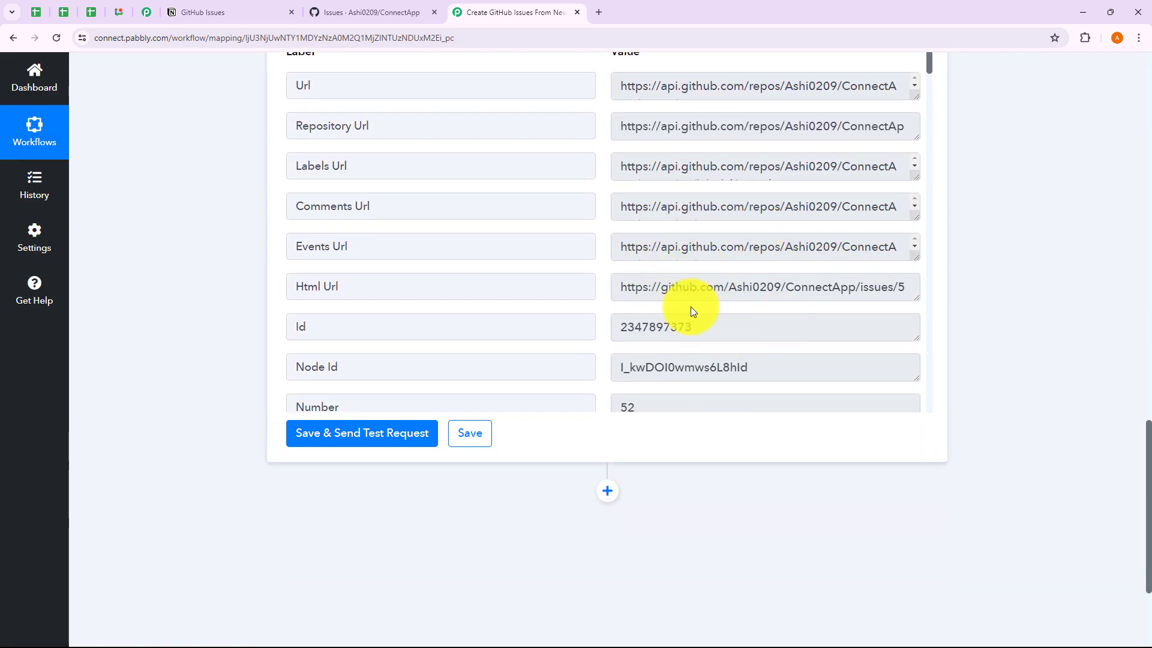
scroll(701, 327, down, 2)
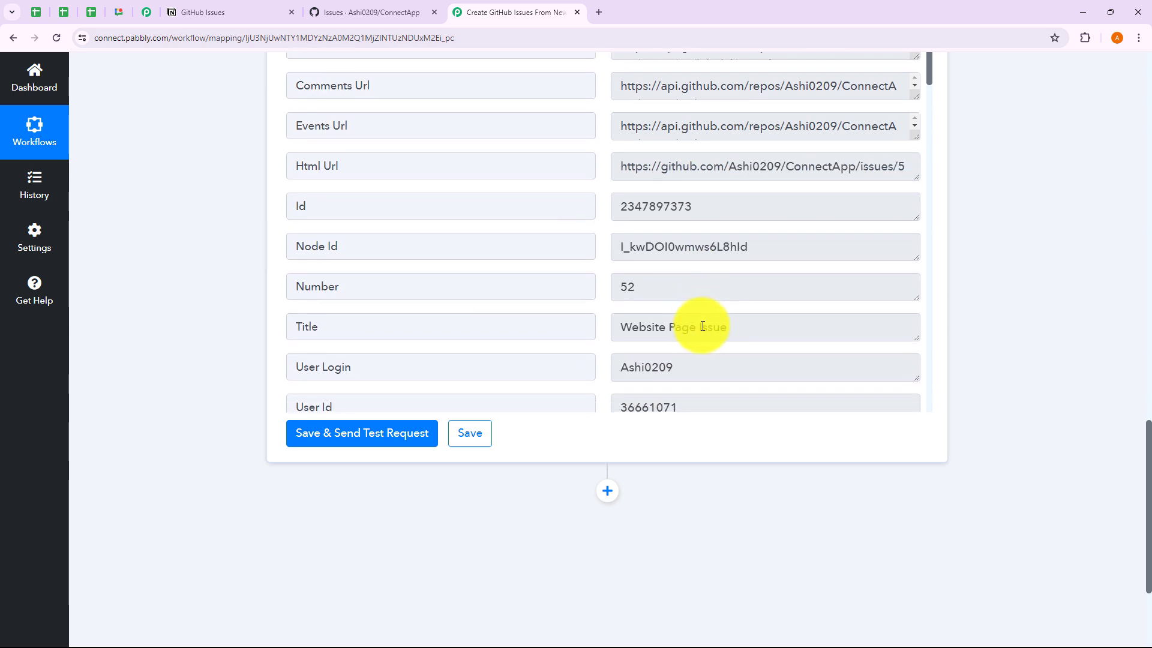
scroll(700, 326, down, 1)
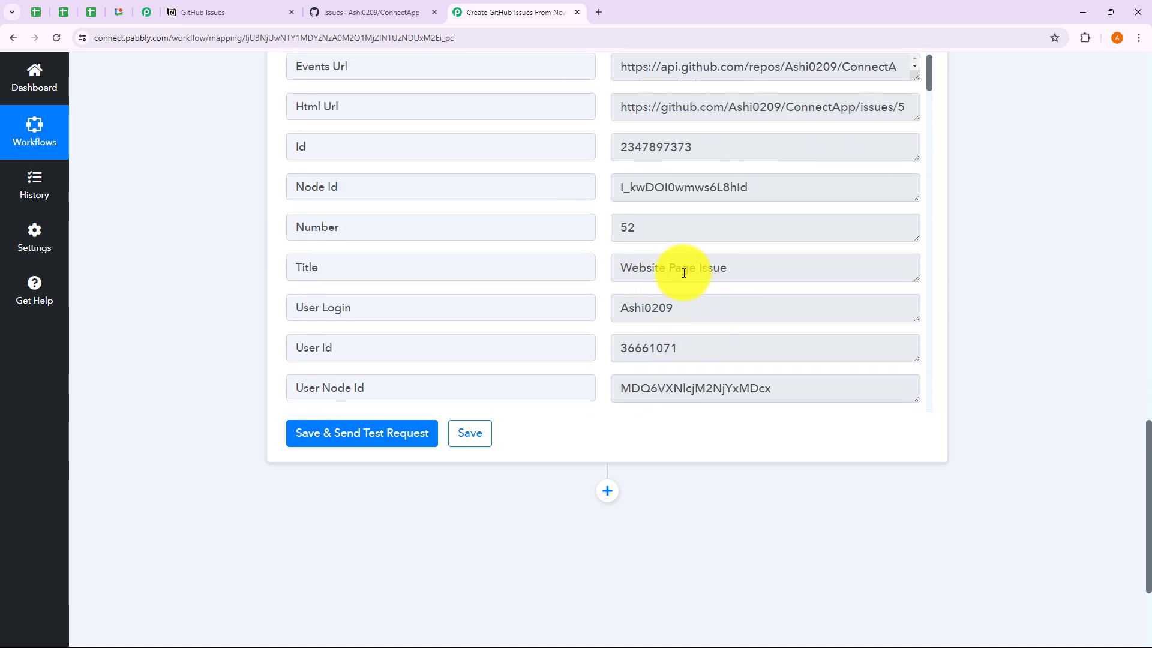
scroll(750, 276, down, 1)
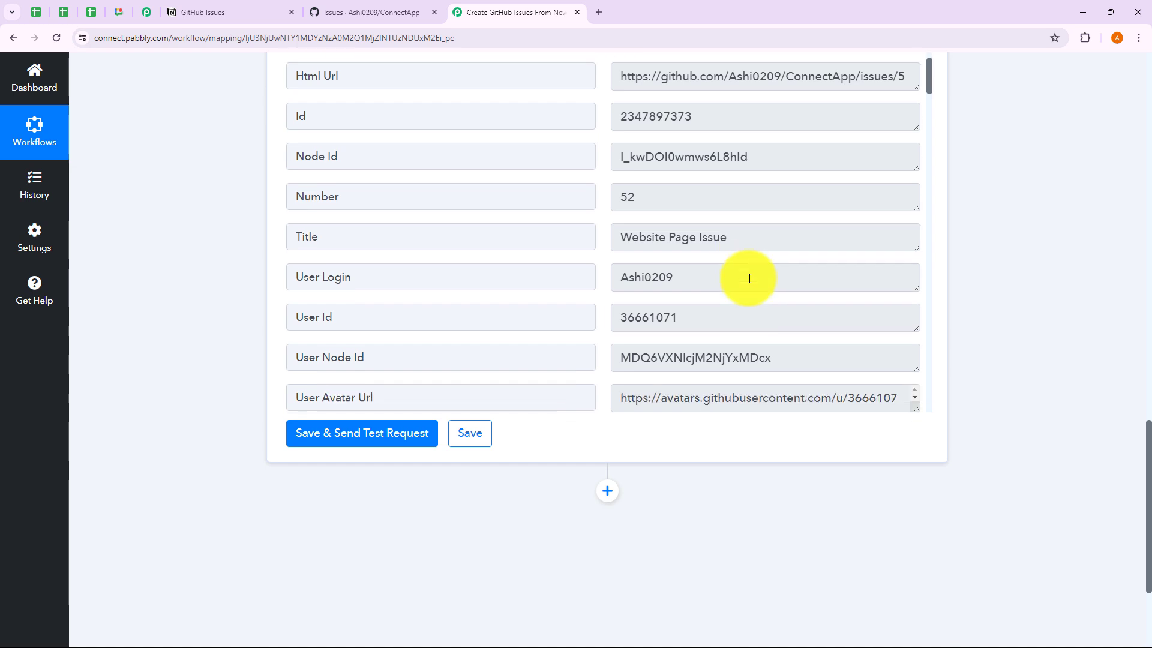
scroll(699, 273, down, 3)
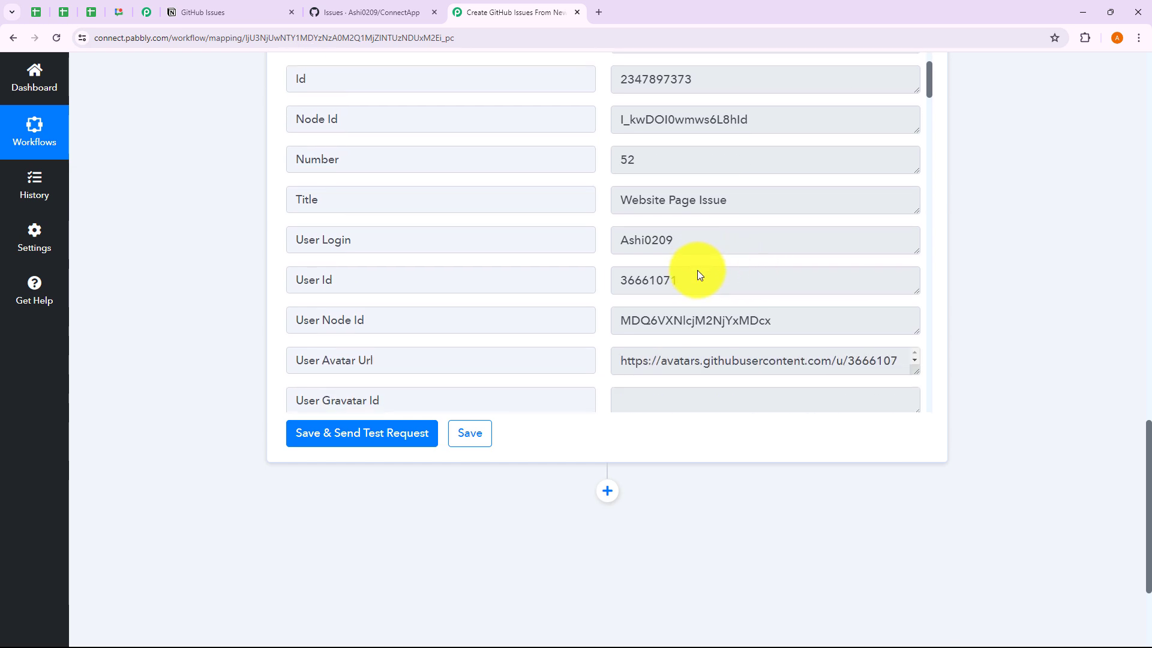
scroll(698, 271, down, 12)
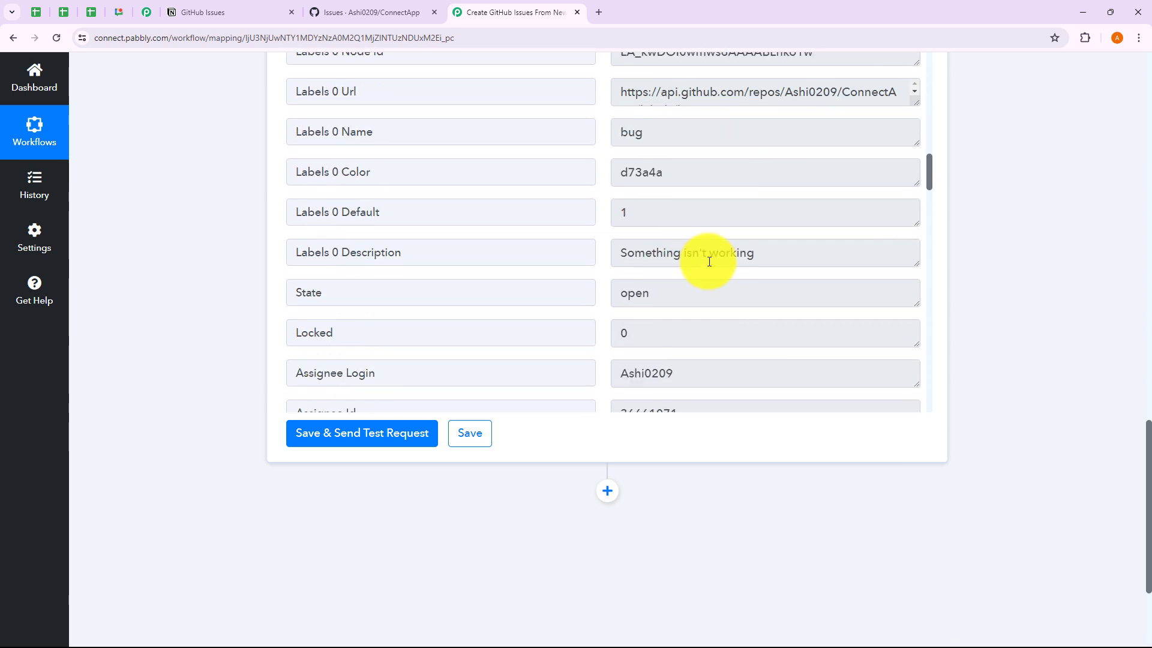
scroll(744, 263, down, 3)
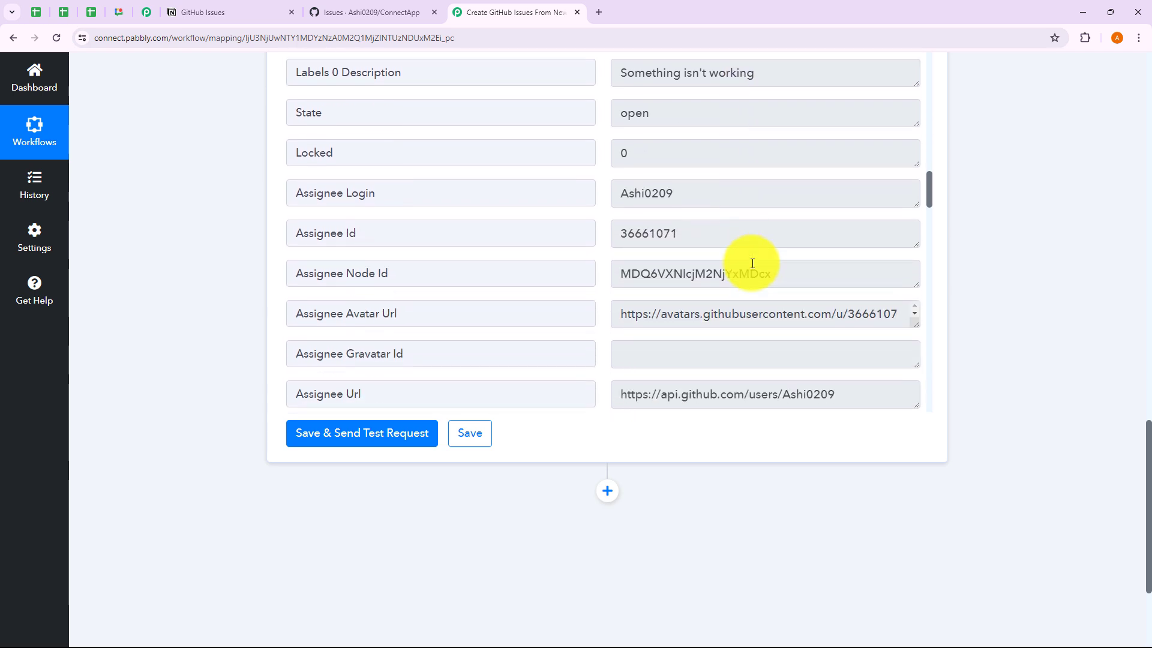
scroll(752, 264, down, 11)
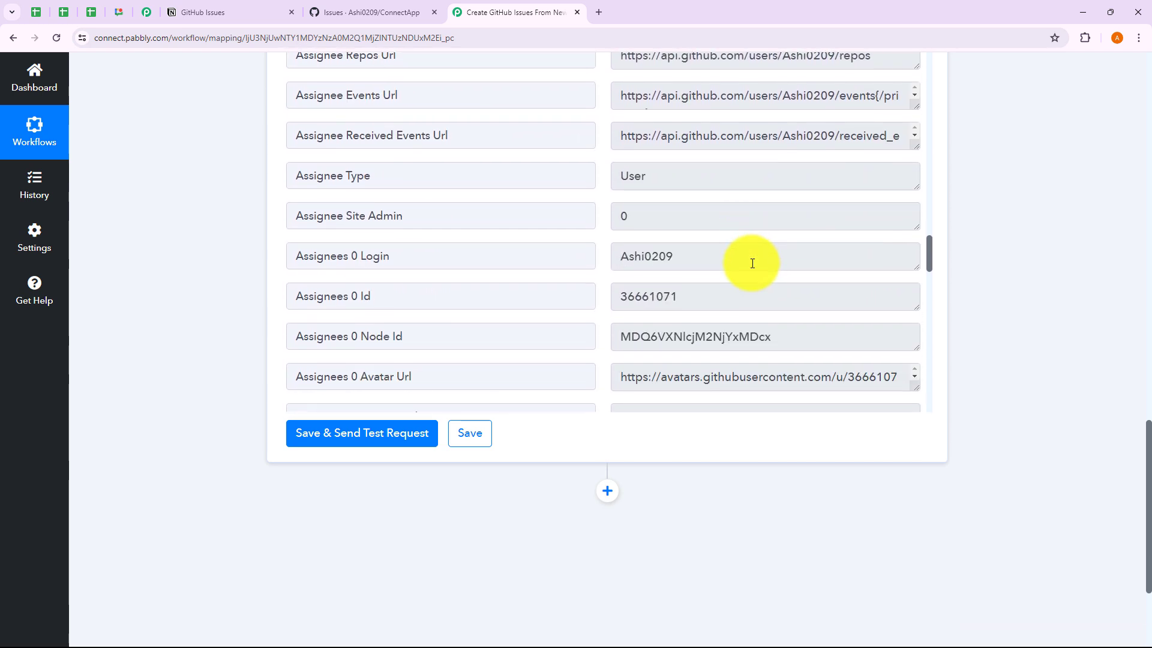
scroll(752, 264, down, 13)
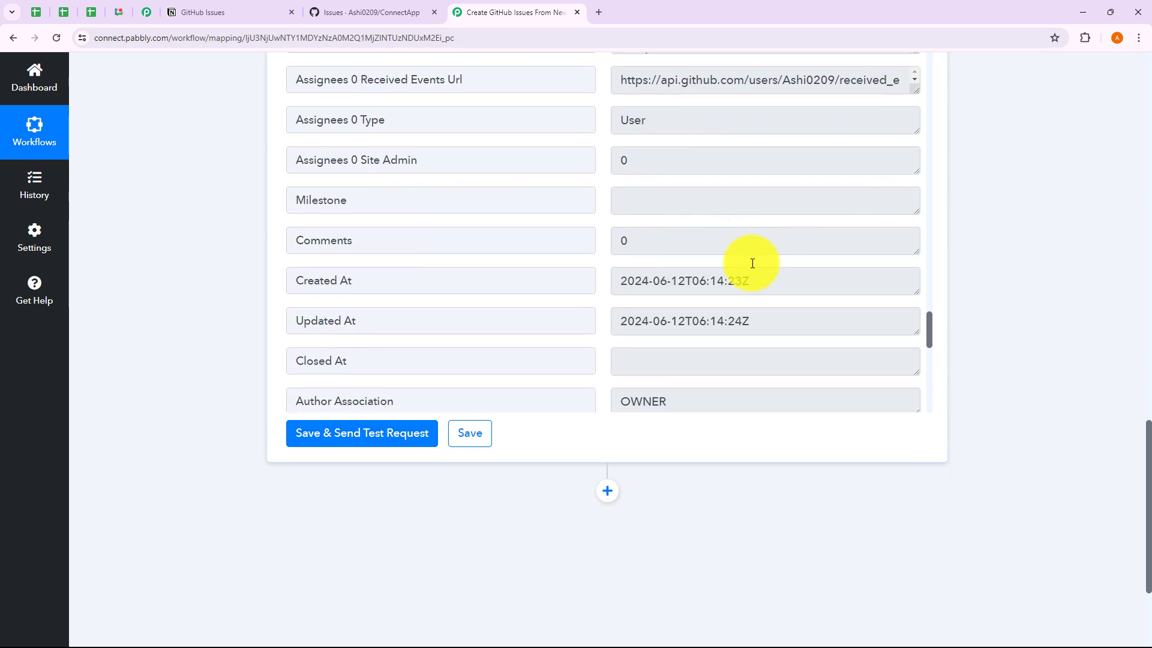
scroll(753, 263, down, 5)
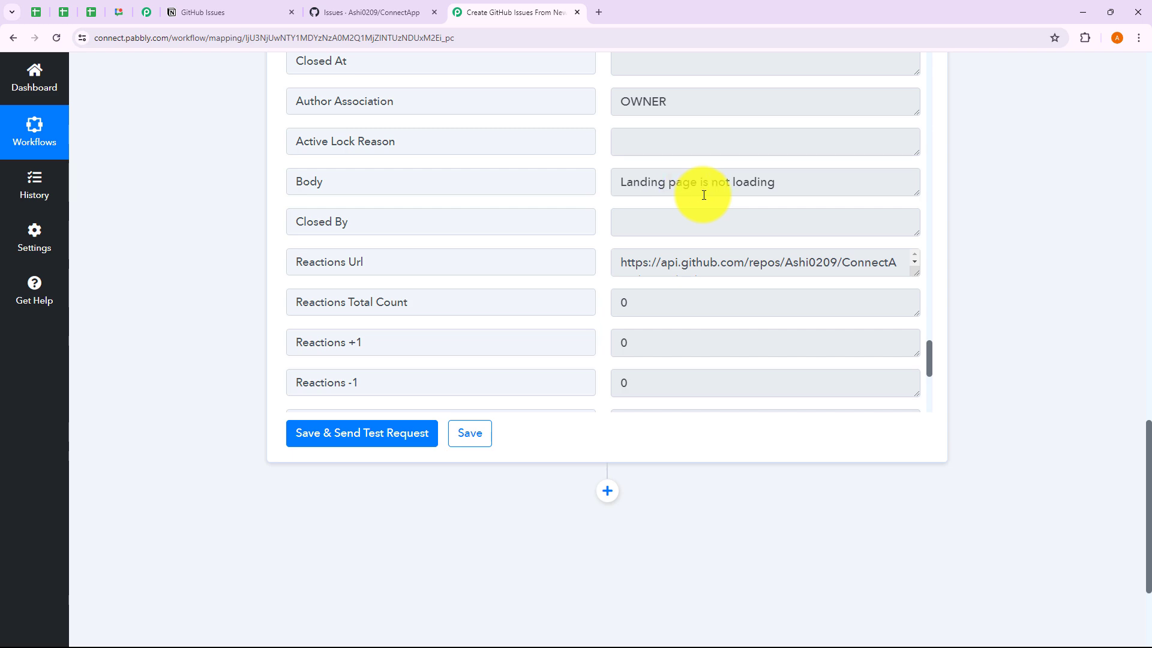
scroll(764, 231, down, 6)
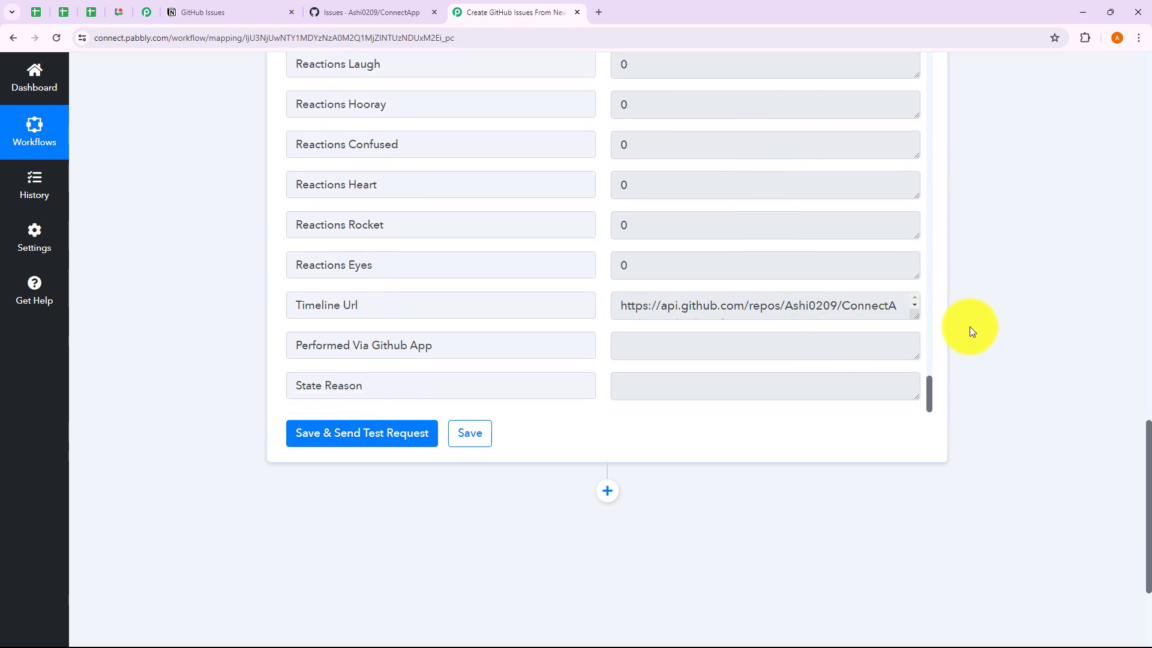
scroll(971, 327, up, 8)
scroll(971, 327, up, 8)
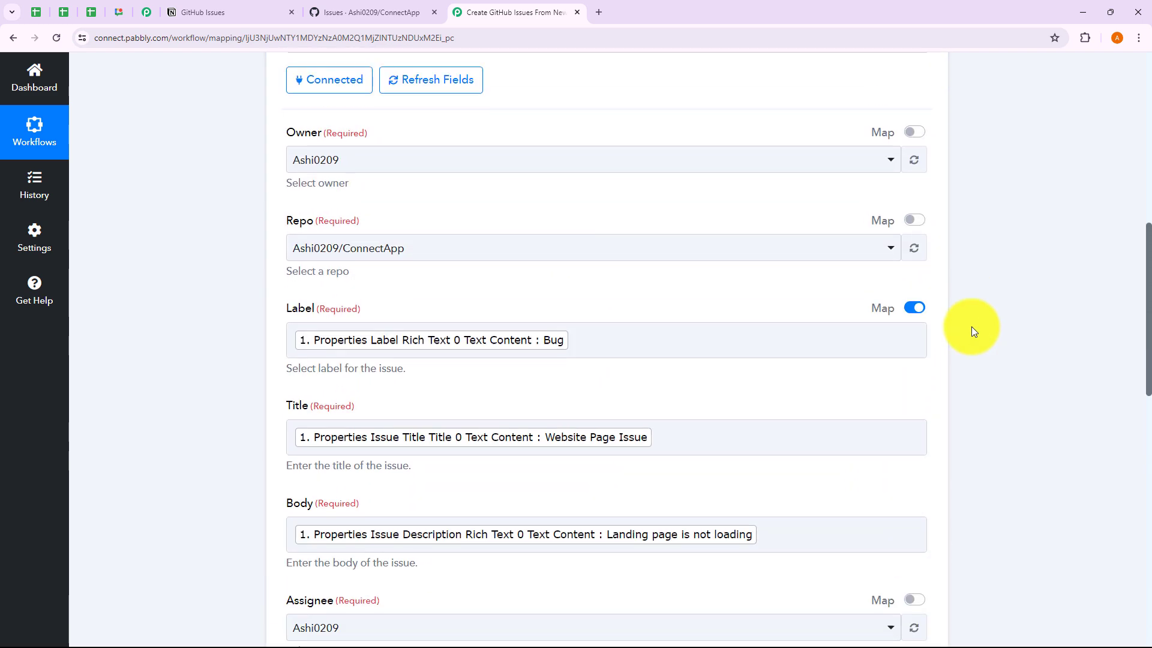
click(534, 144)
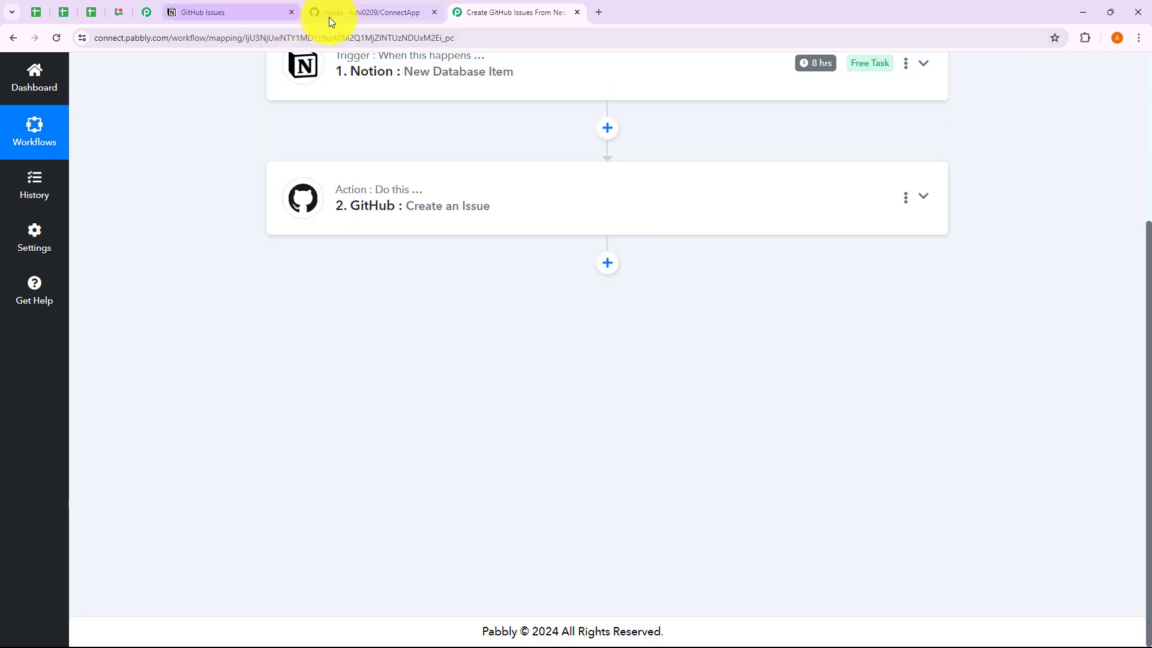
Switch to GitHub, reload the ConnectApp issues, inspect the Website Page Issue's details and return to the issue list
click(360, 12)
click(55, 38)
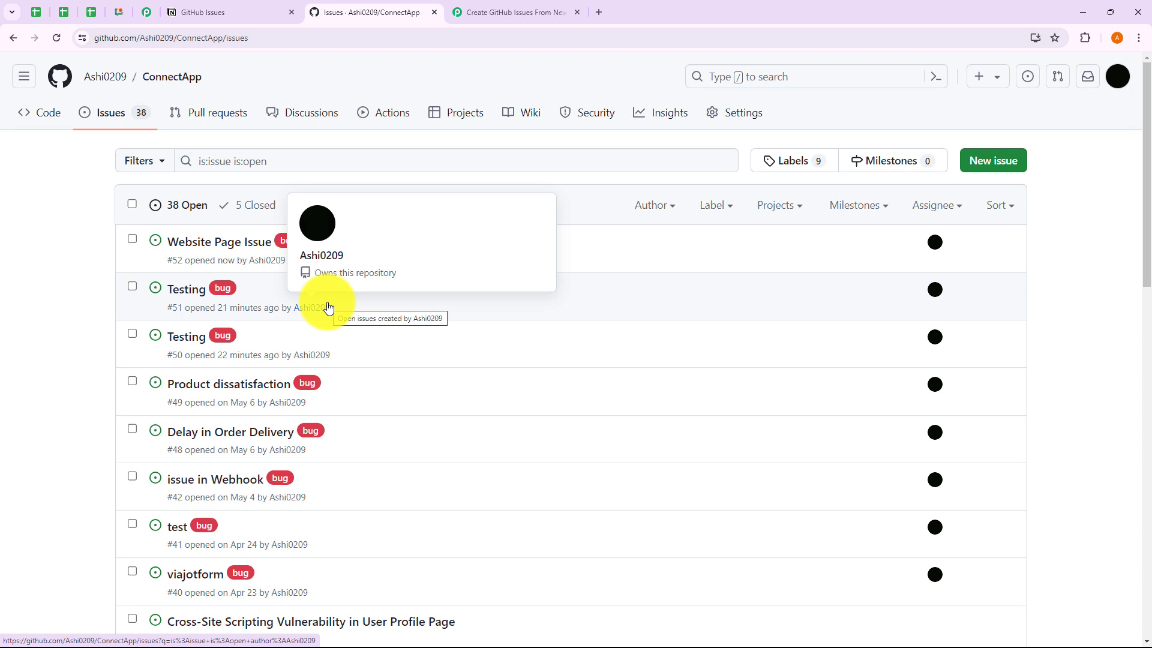
click(225, 248)
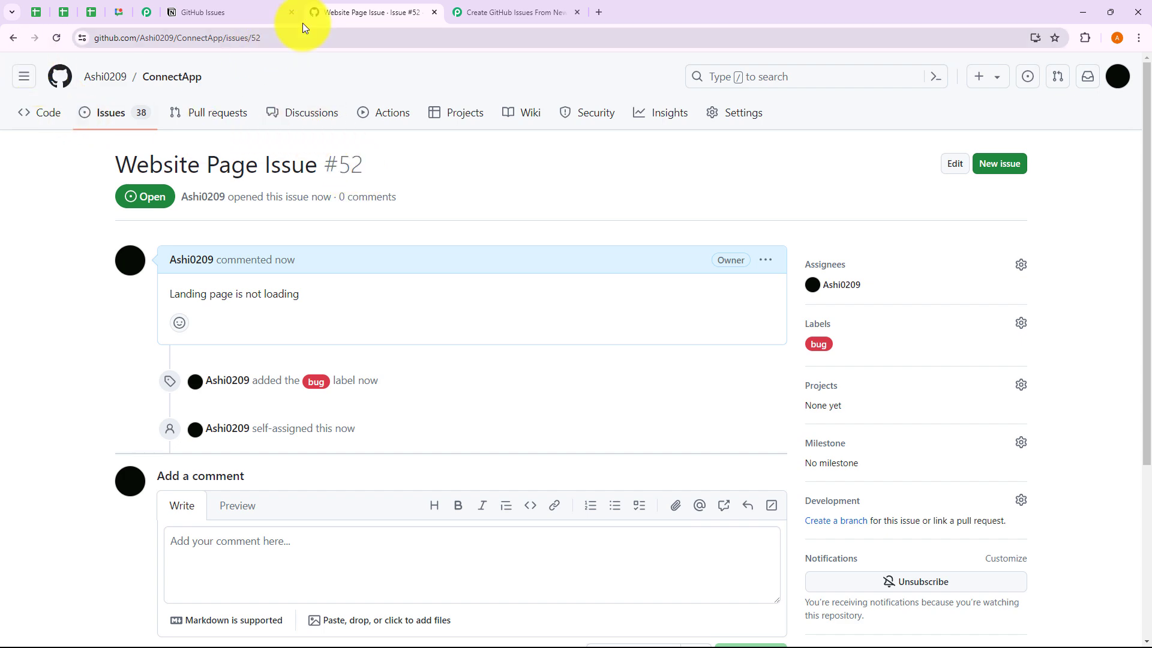
click(12, 44)
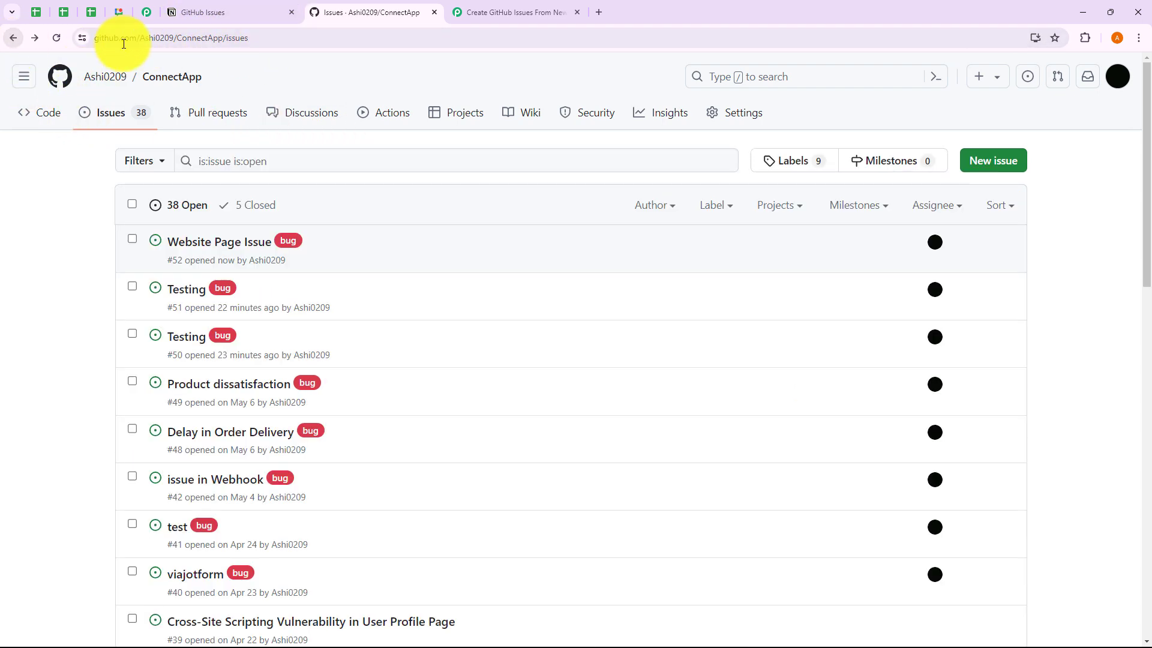
Compare the Website Page Issue entry in Notion's GitHub Issues table with the ConnectApp issue list on GitHub
click(229, 16)
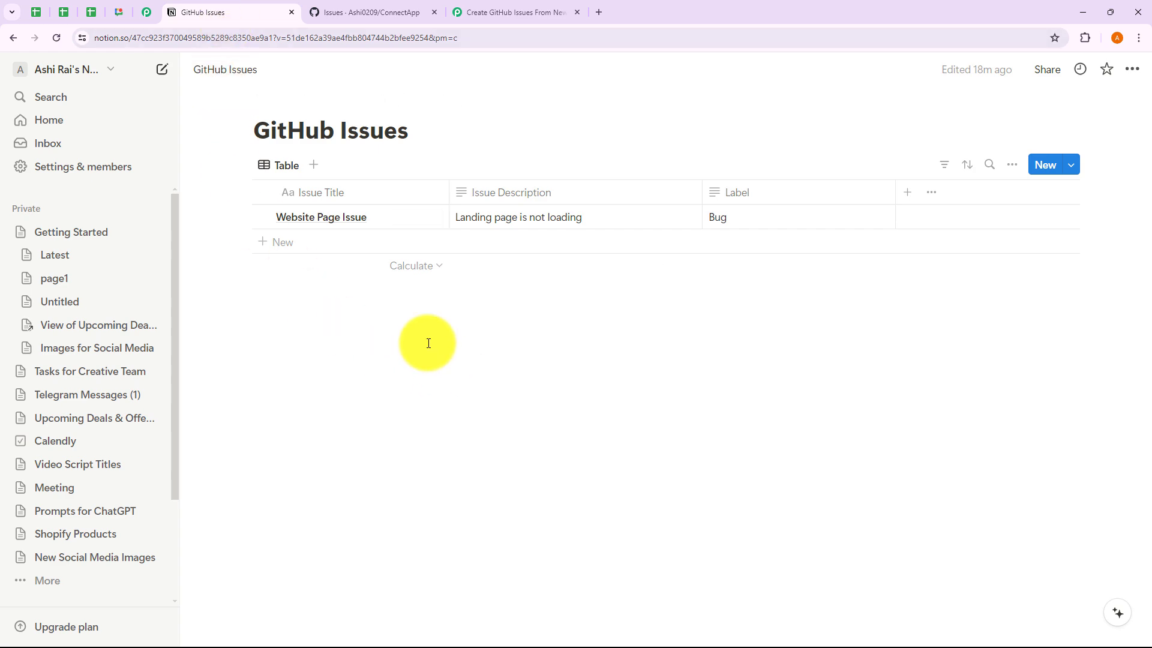
key(ctrl+Tab)
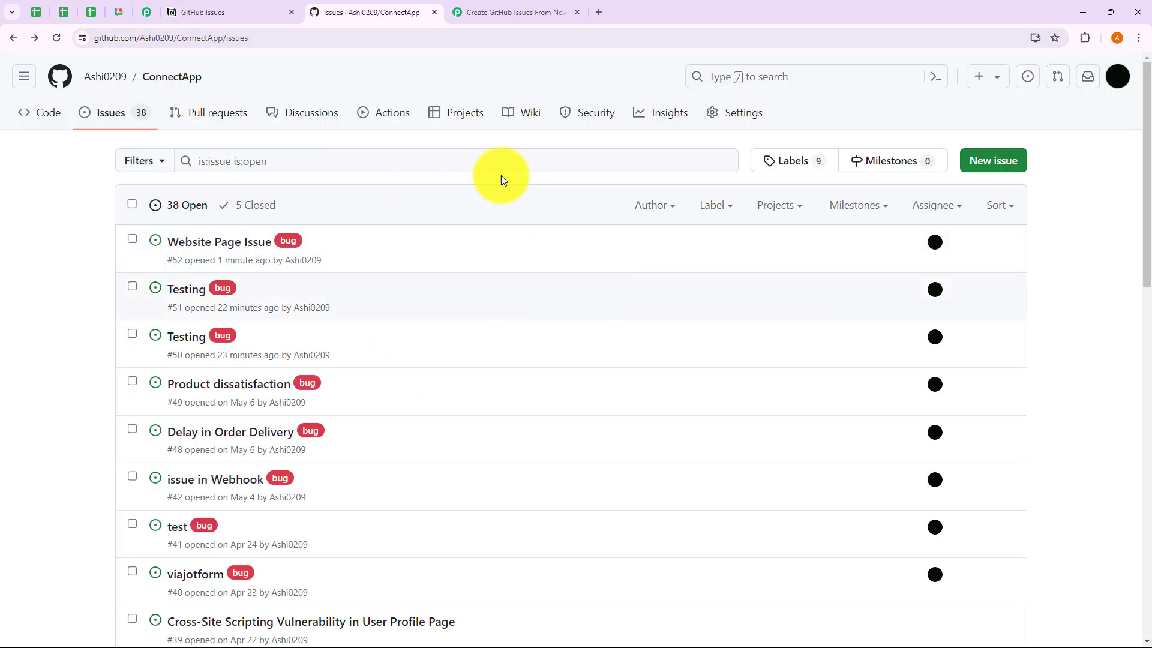
click(260, 16)
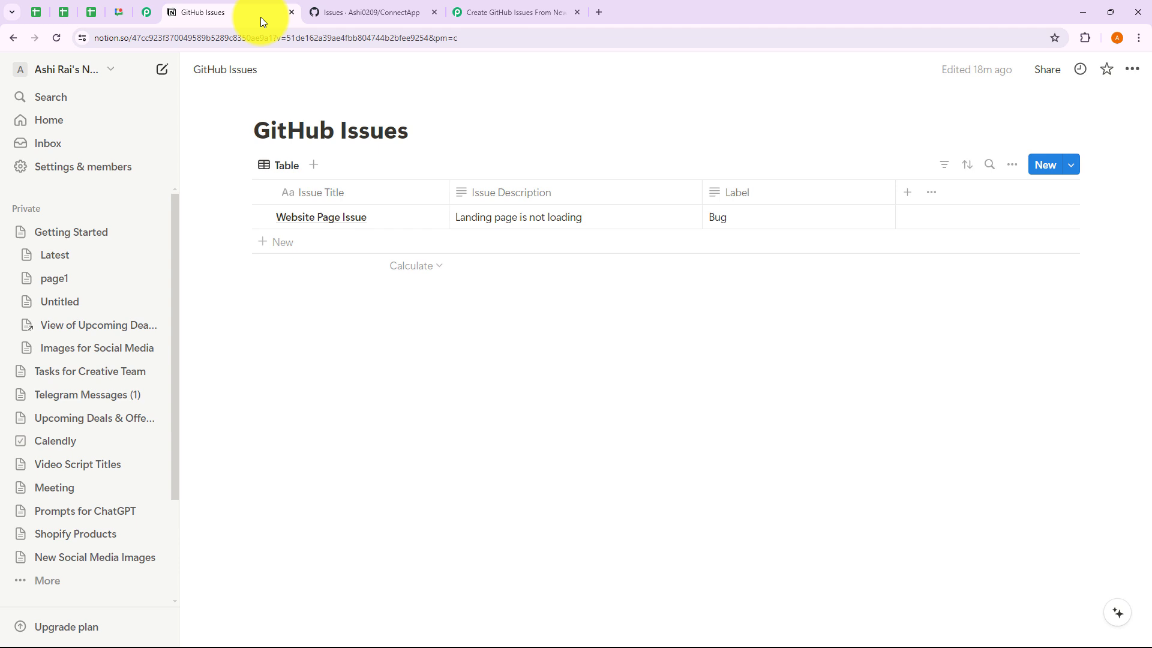
click(385, 20)
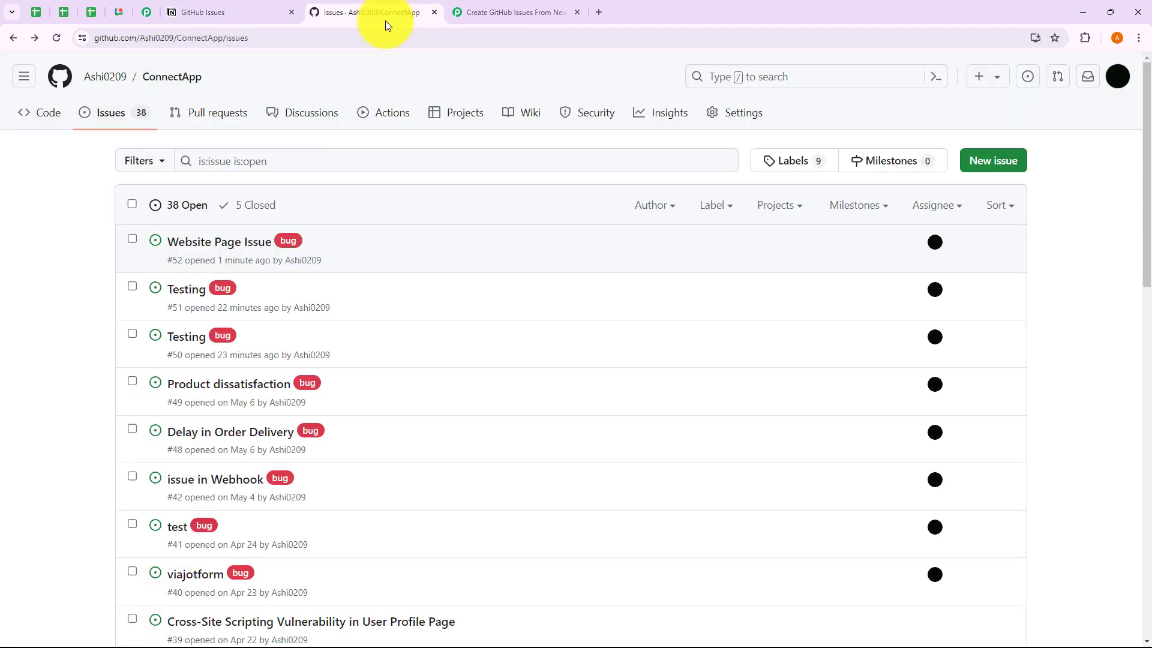
click(251, 14)
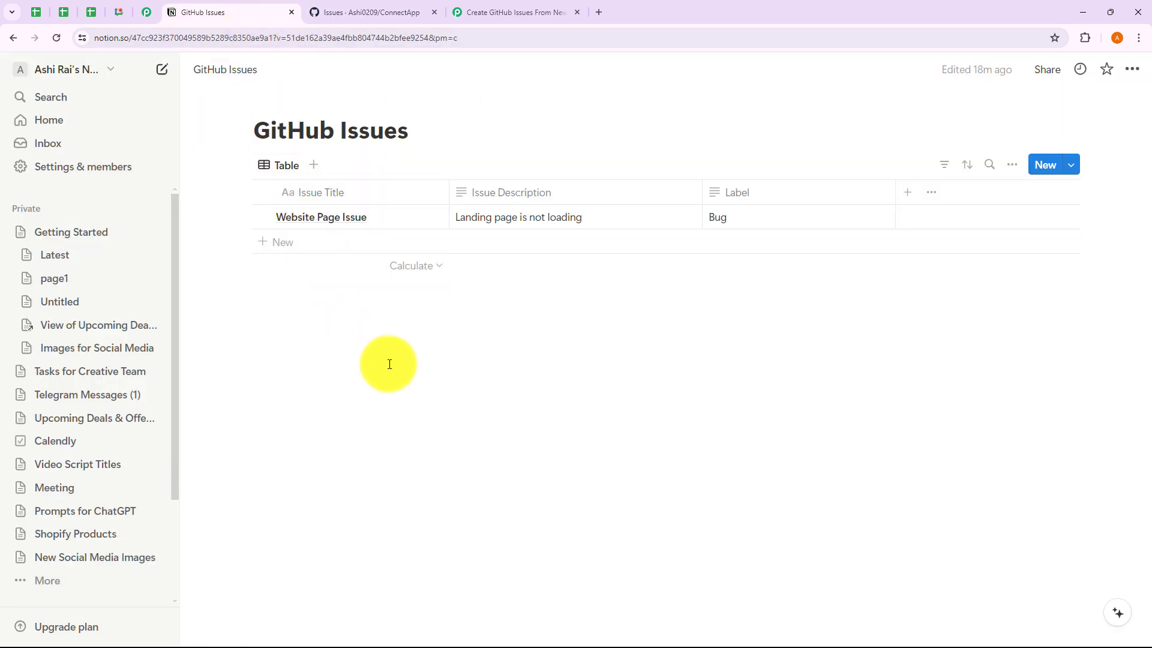
click(379, 12)
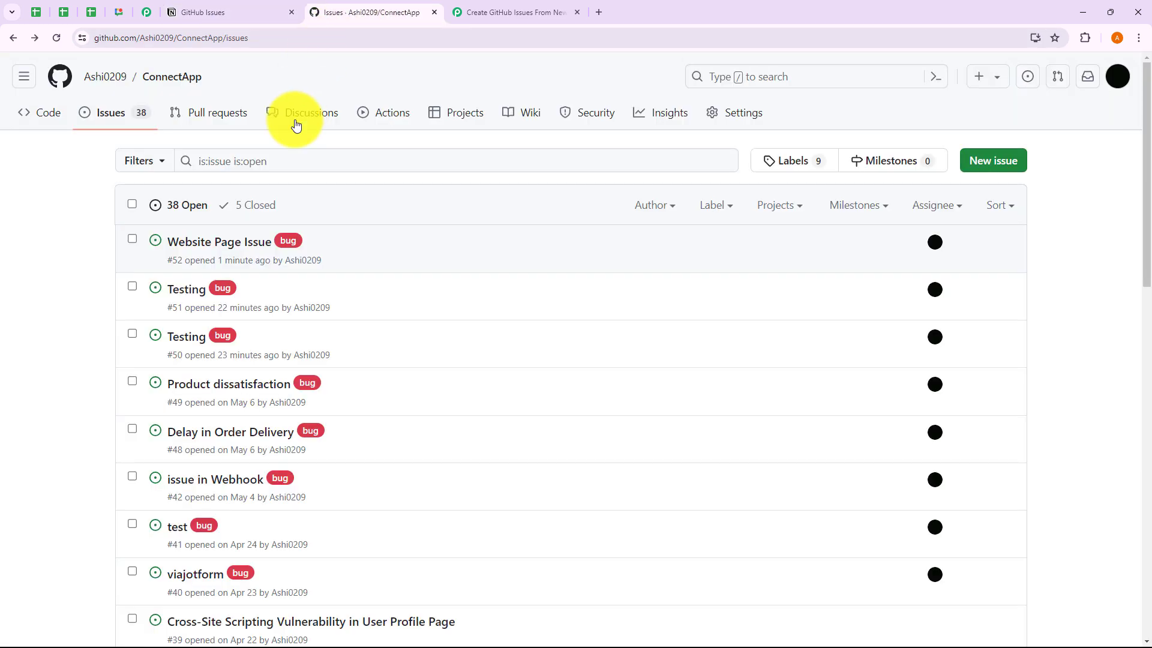
Switch back to Pabbly Connect, view the workflow's share link and close the Share Workflow dialog
click(510, 18)
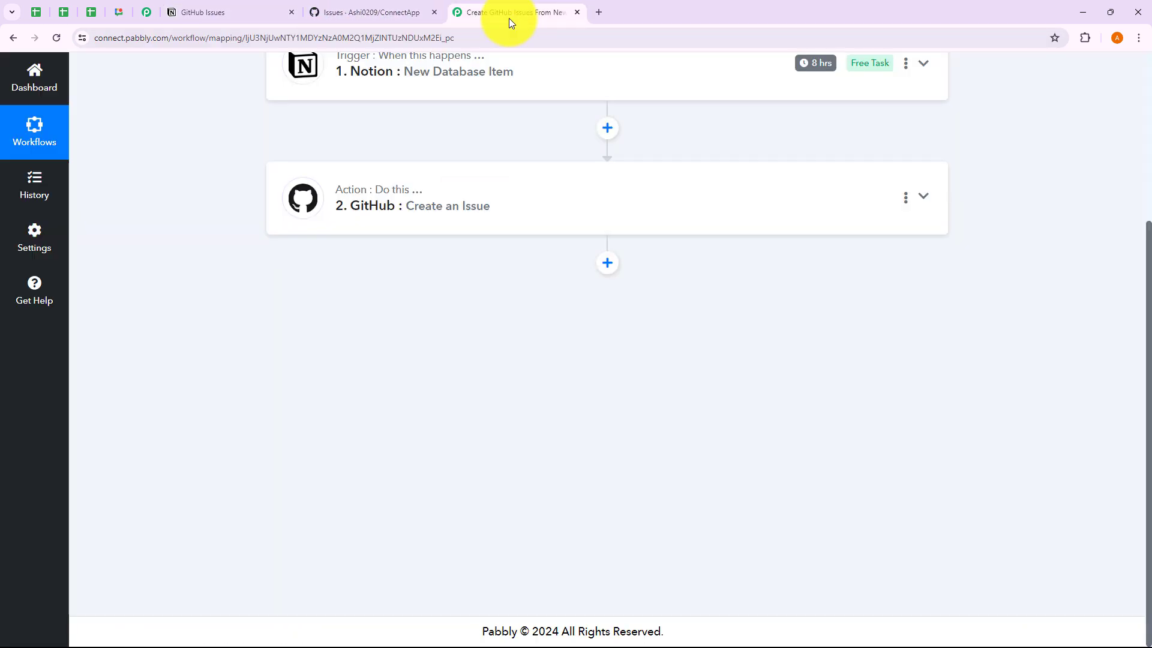
scroll(541, 304, up, 3)
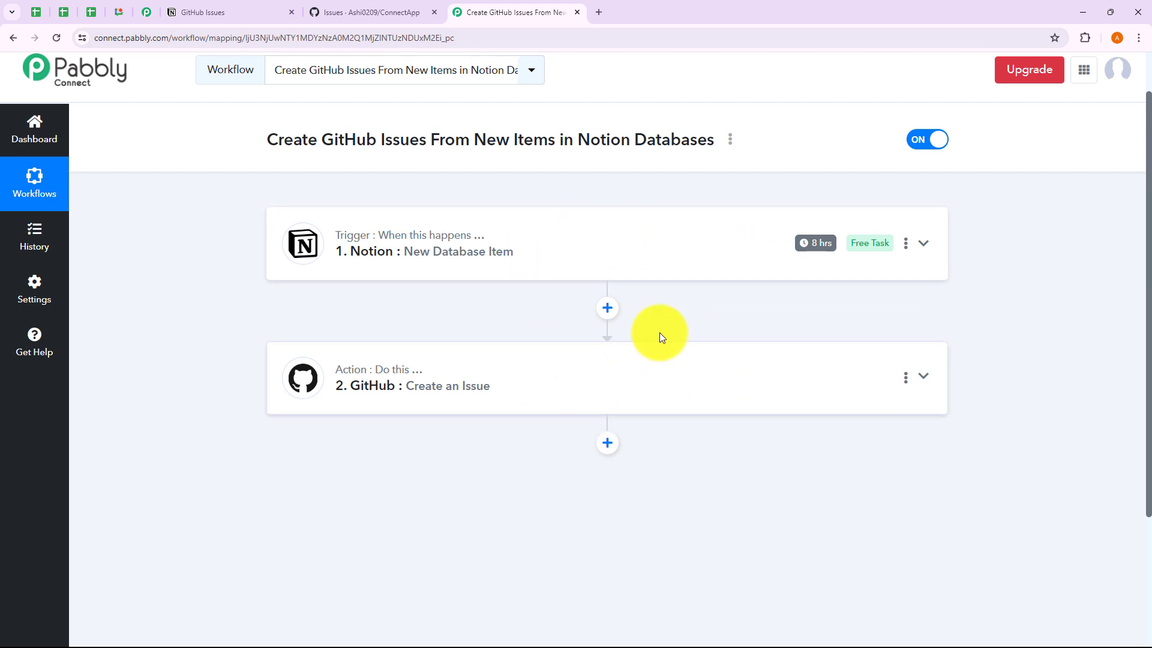
click(729, 140)
click(672, 235)
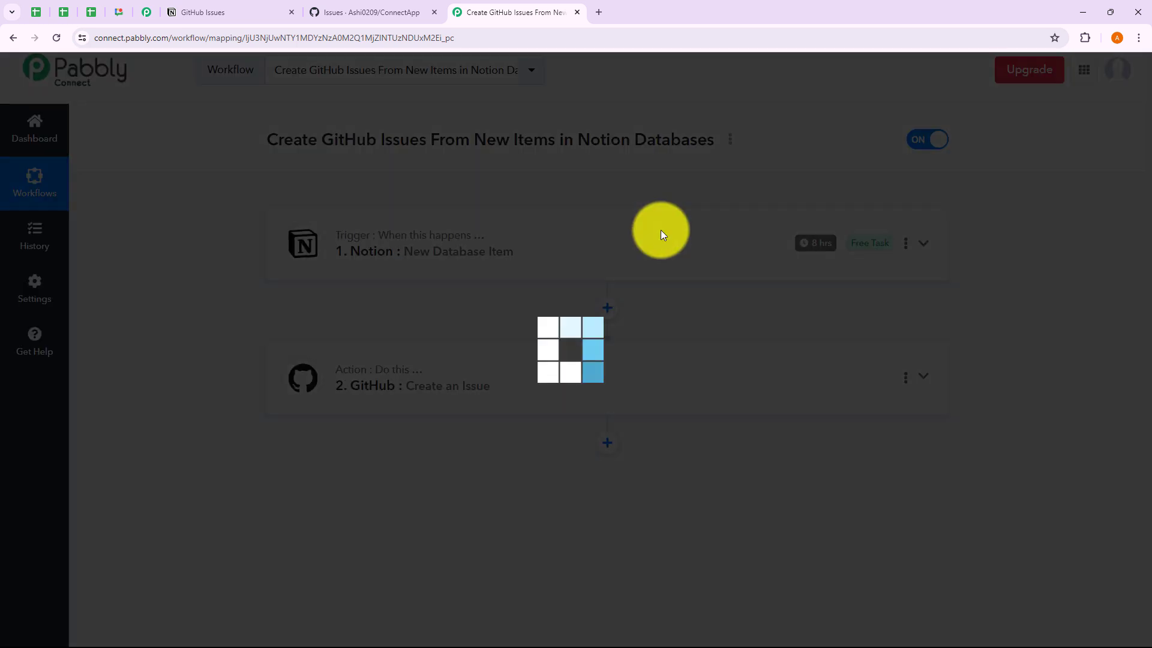
drag(437, 354, 730, 360)
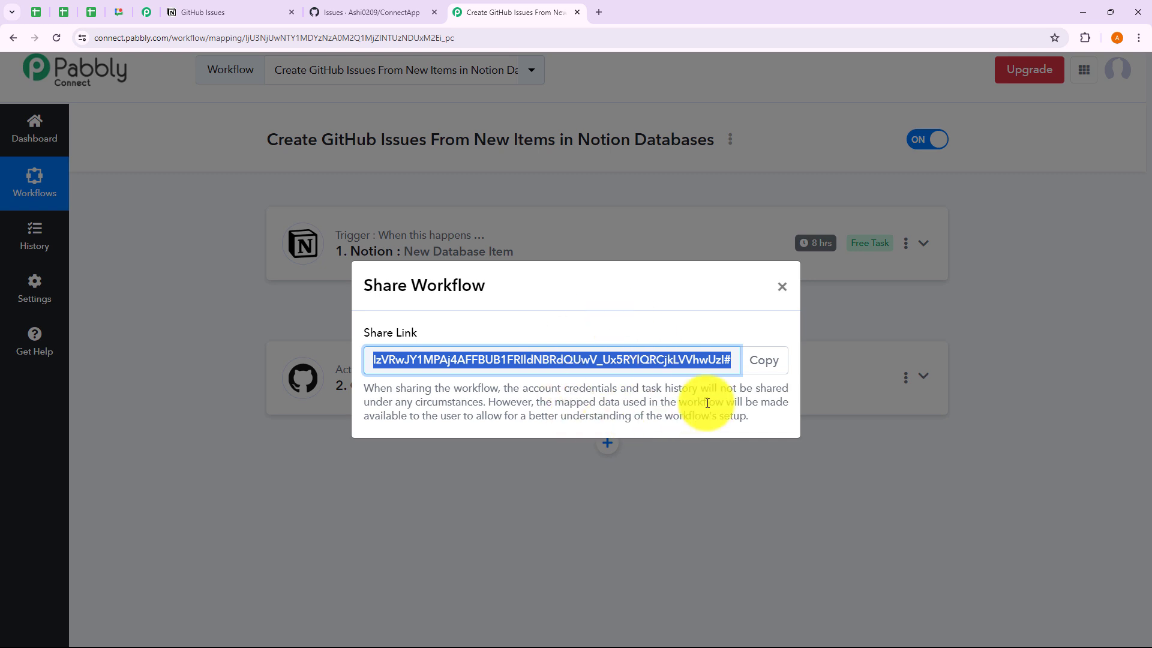
click(781, 287)
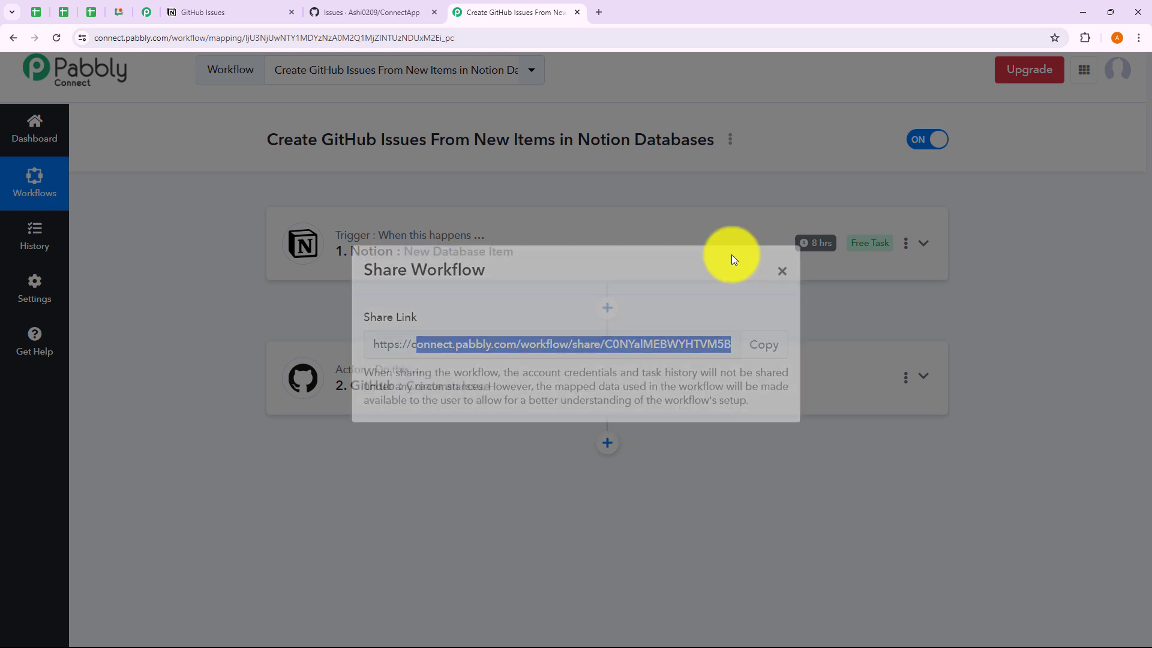